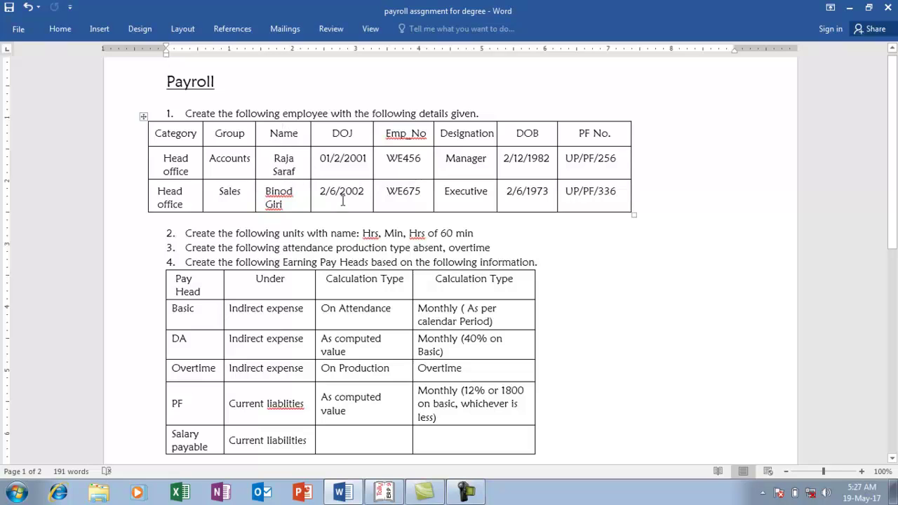
Open the Payroll Info masters menu in Tally for the Payroll company, checking the Word assignment
key(alt+Tab)
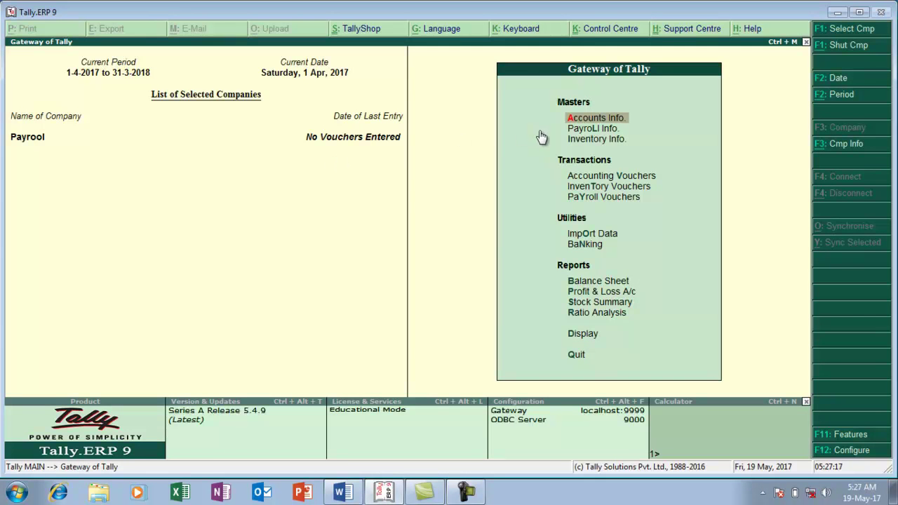
click(611, 131)
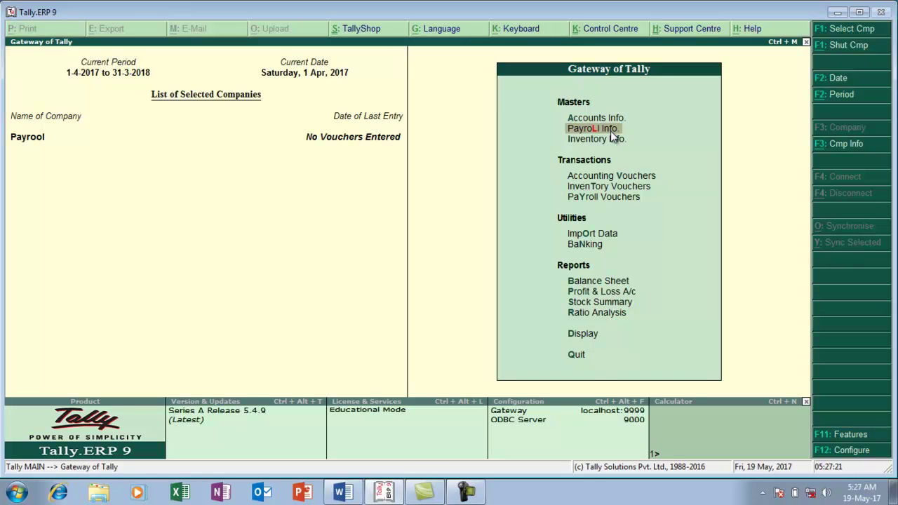
click(610, 131)
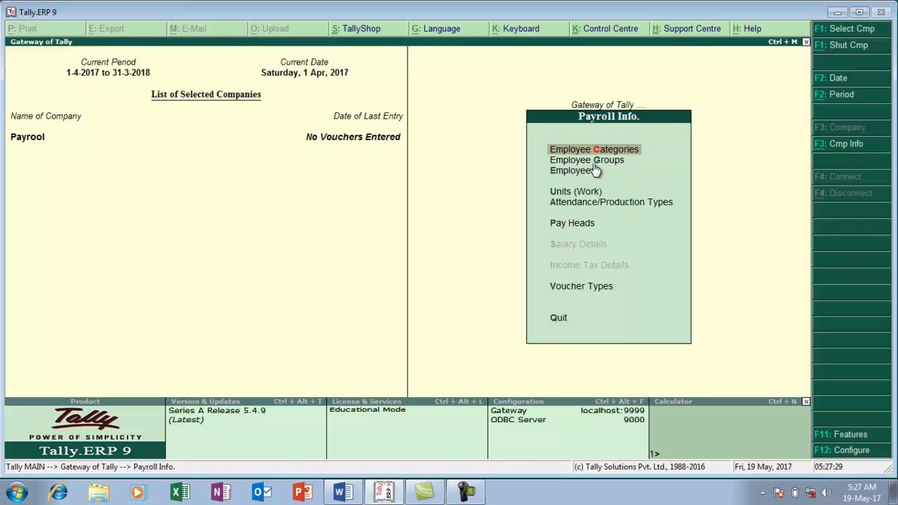
key(alt+Tab)
key(alt+Tab)
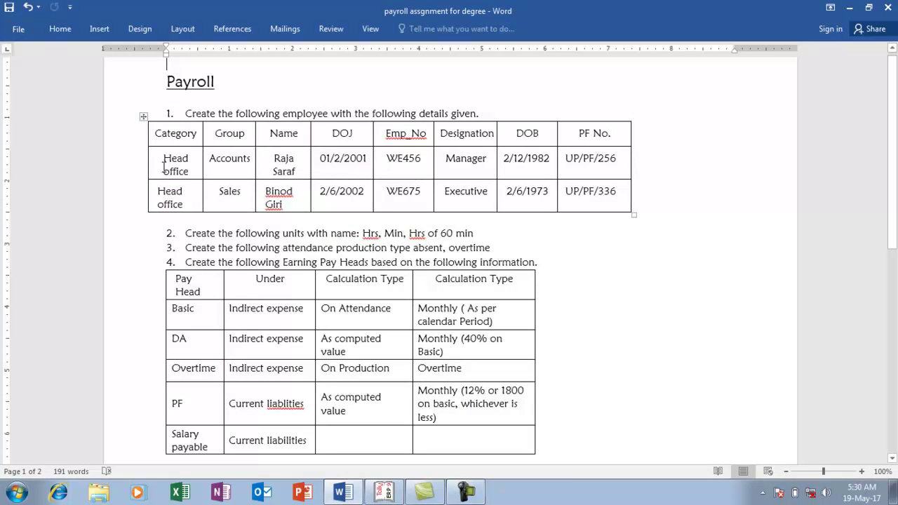
key(alt+Tab)
Create employee category 'Head Office' with revenue items allocation Yes and non-revenue No
key(Return)
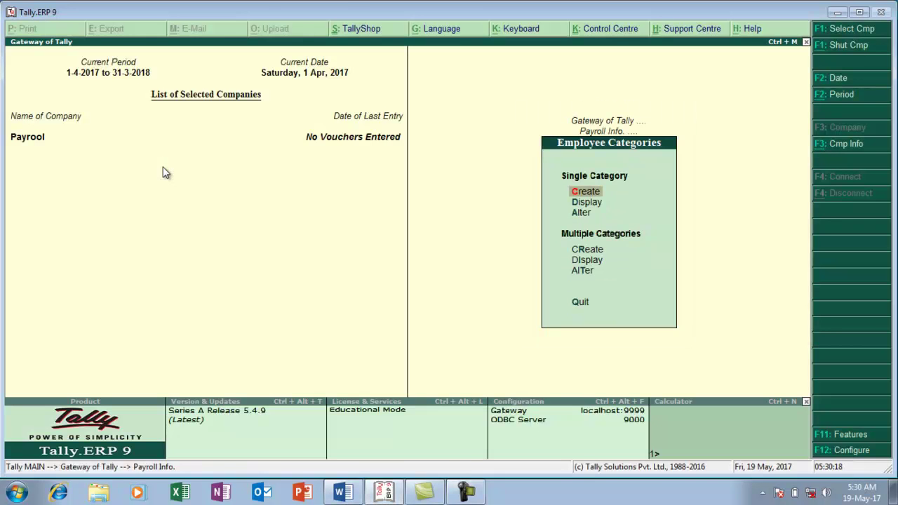
key(Return)
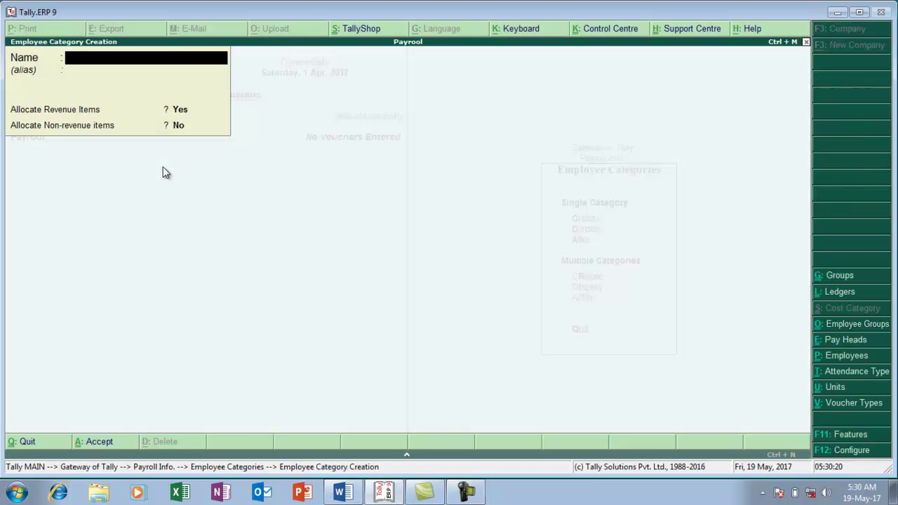
text(Head Office)
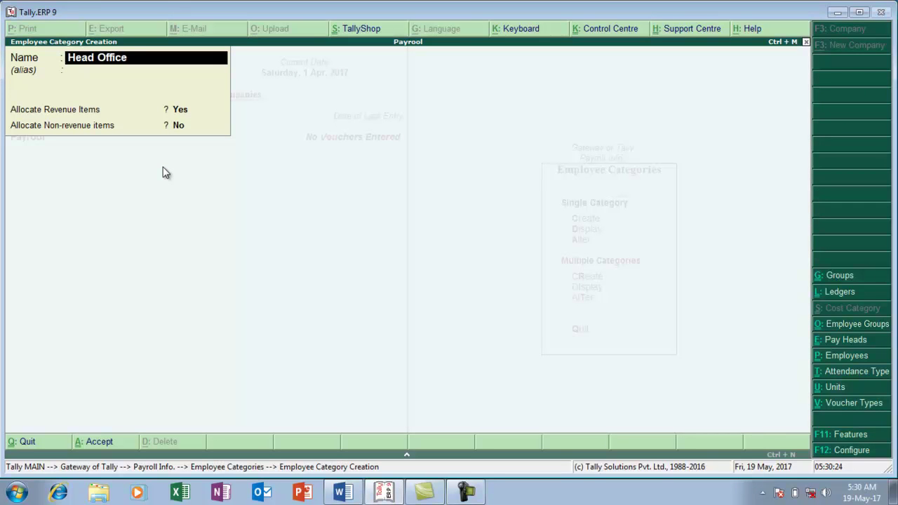
key(Return)
key(Return)
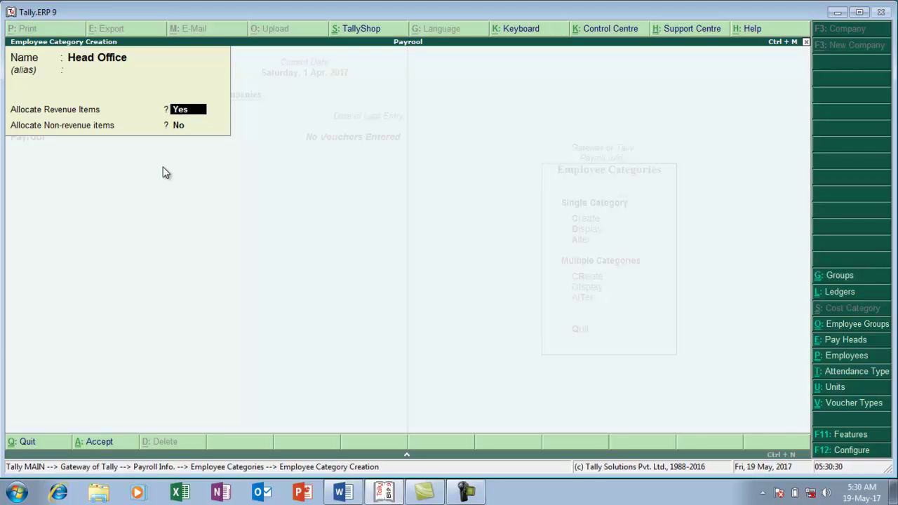
key(Return)
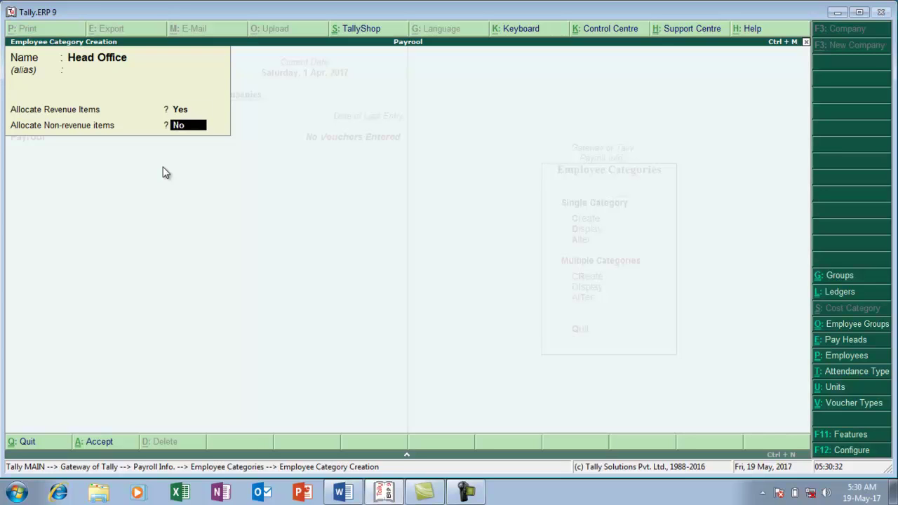
key(Return)
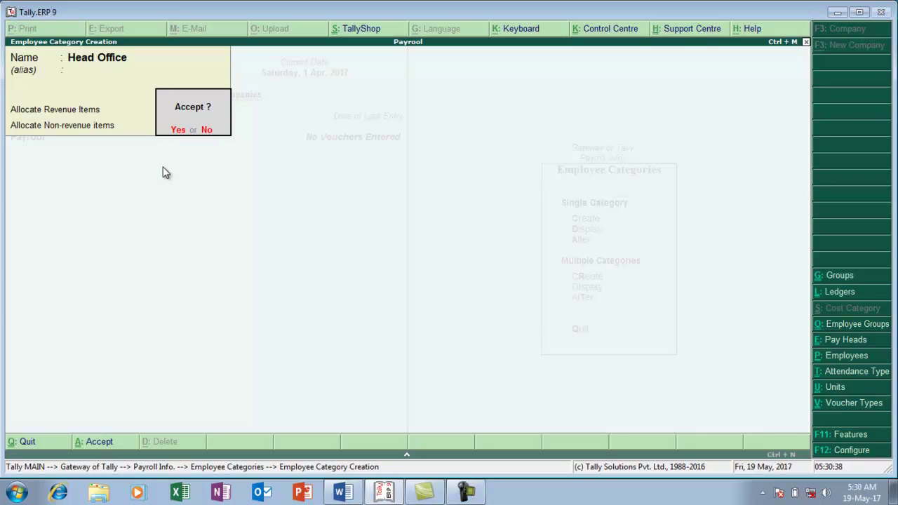
key(Return)
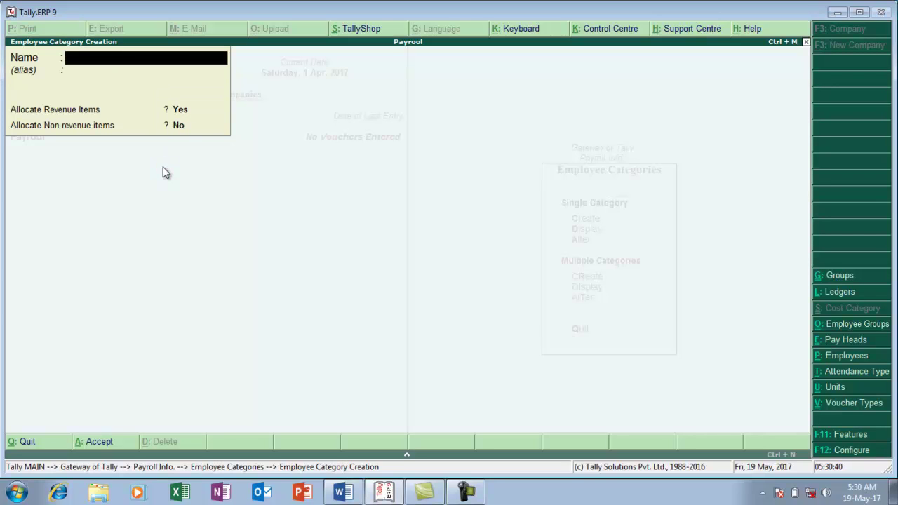
key(Escape)
key(alt+Tab)
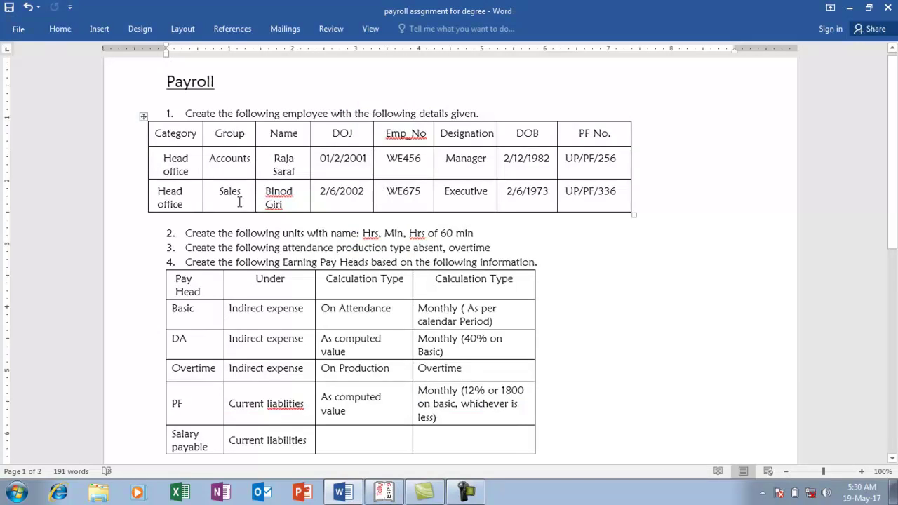
Create the 'Accounts' employee group under Primary
key(alt+Tab)
key(Escape)
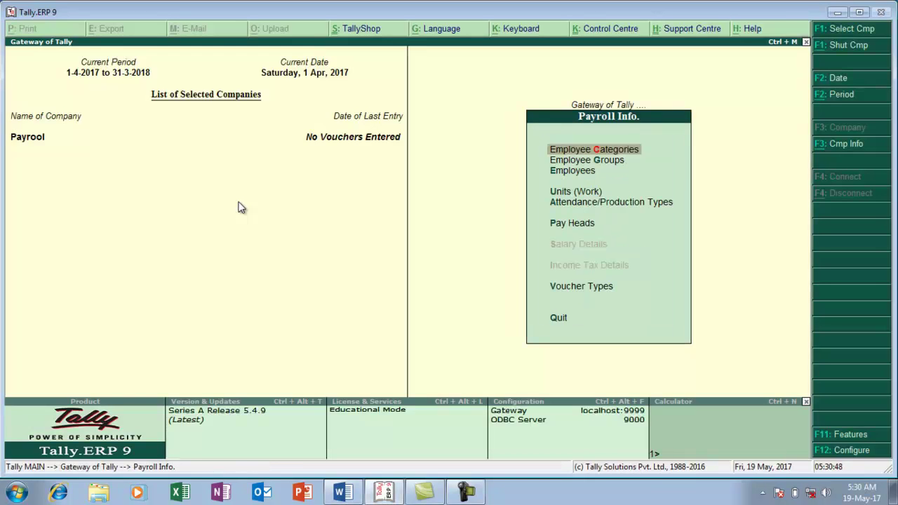
key(Down)
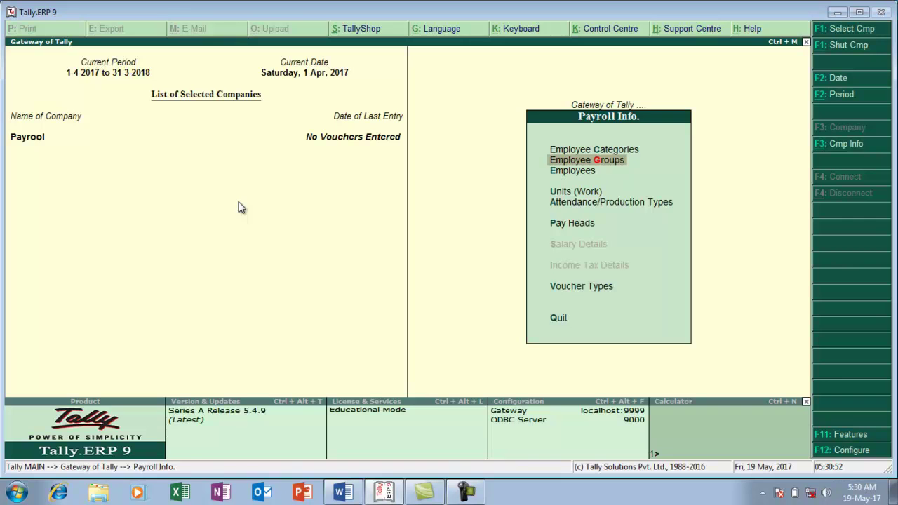
key(Return)
key(Return)
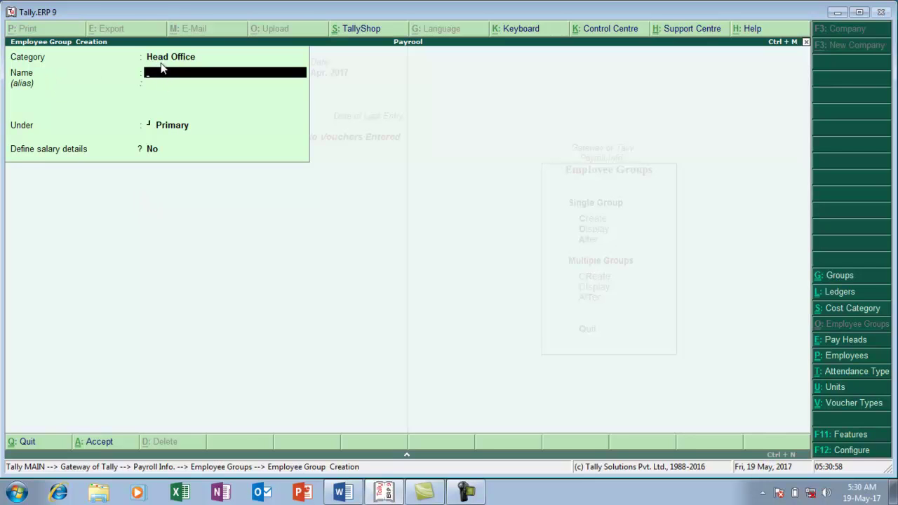
text(Accounts)
key(Return)
key(Return)
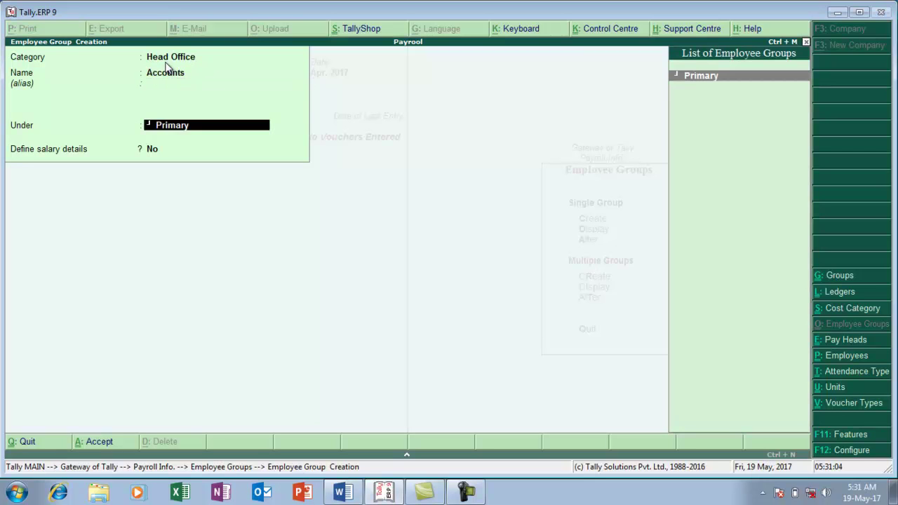
key(Return)
key(Return)
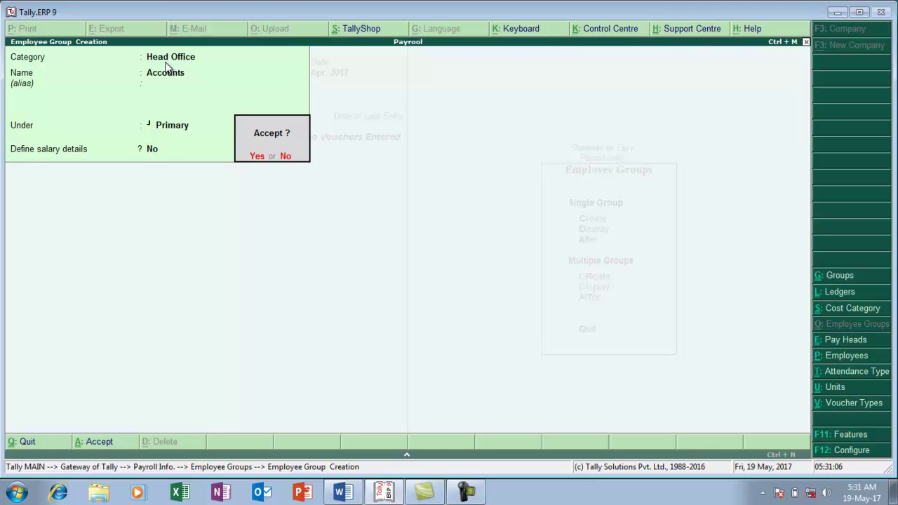
key(Return)
Add the 'Sales' employee group under Primary and close the group form
text(Sales)
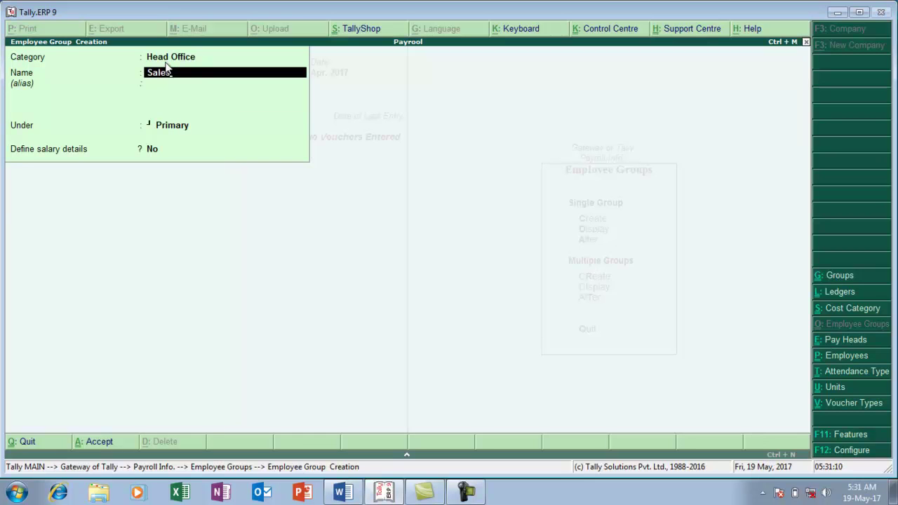
key(Return)
key(Return)
key(Return)
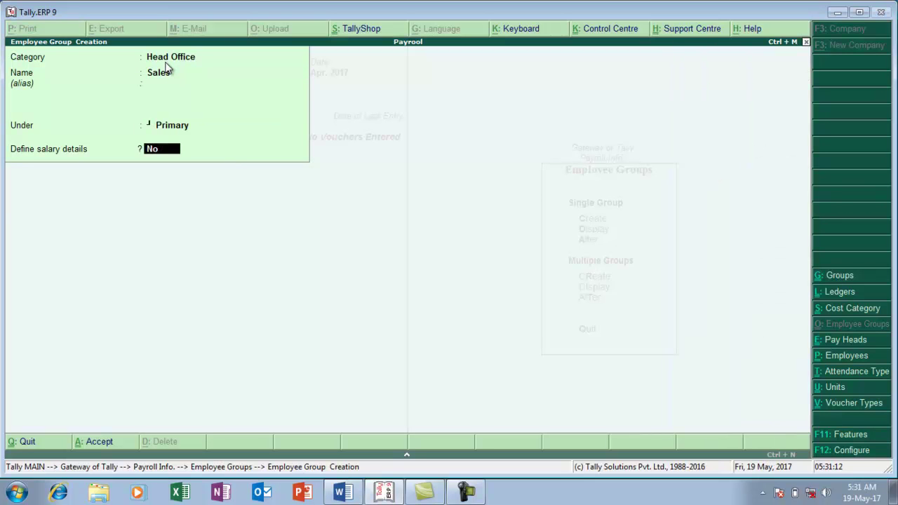
key(Return)
key(Return)
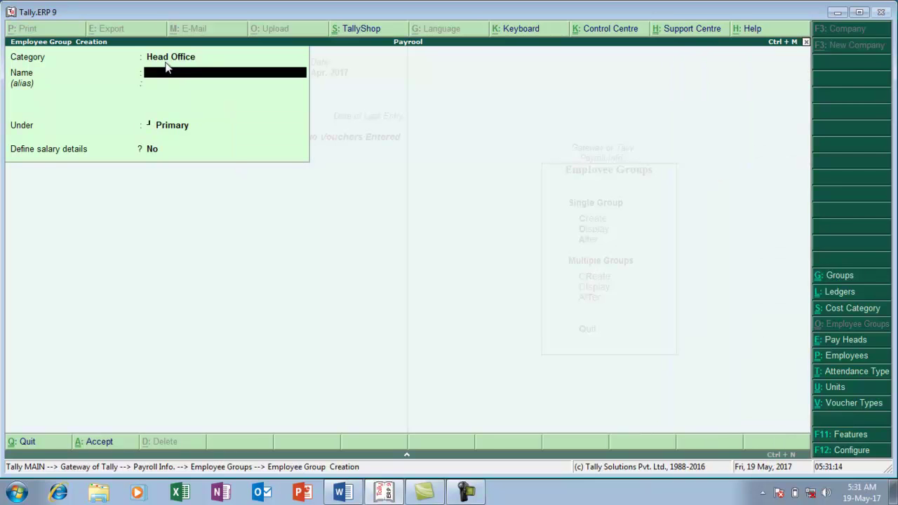
key(Escape)
key(alt+Tab)
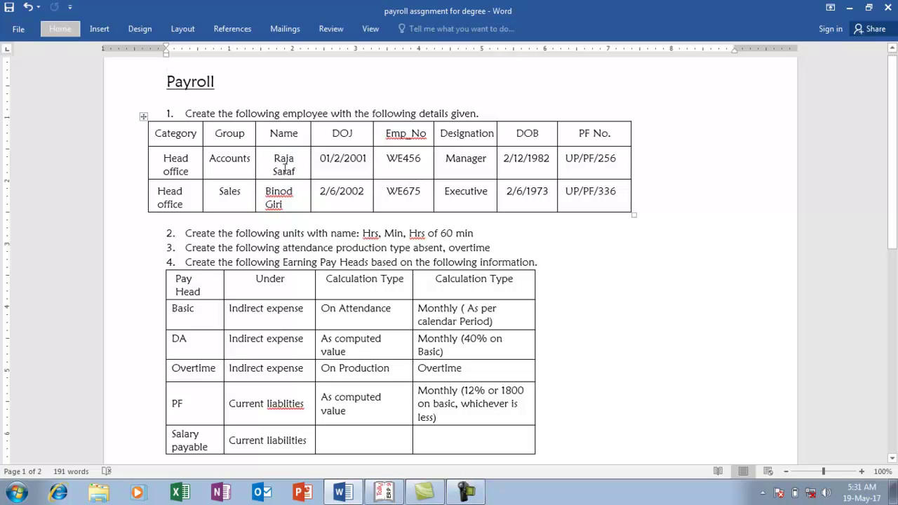
Start a new employee record with the category set to Head Office
key(alt+Tab)
key(alt+Tab)
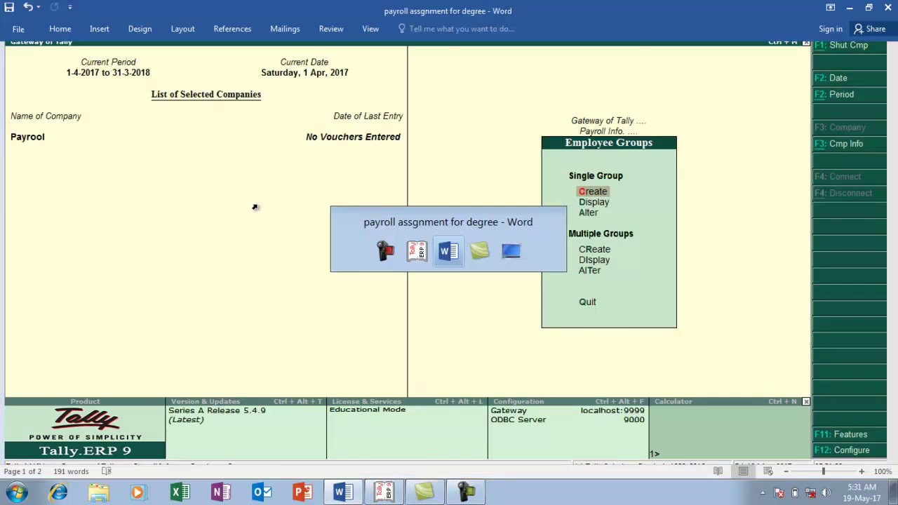
key(alt+Tab)
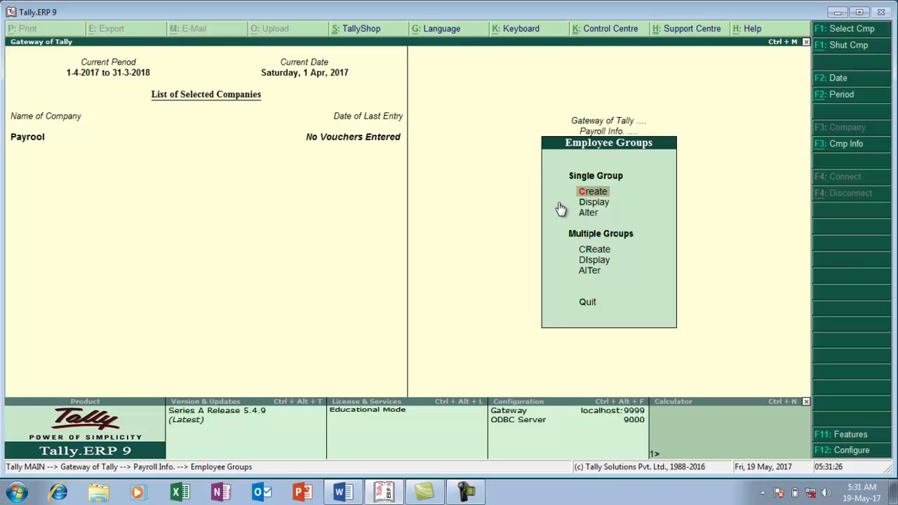
key(Escape)
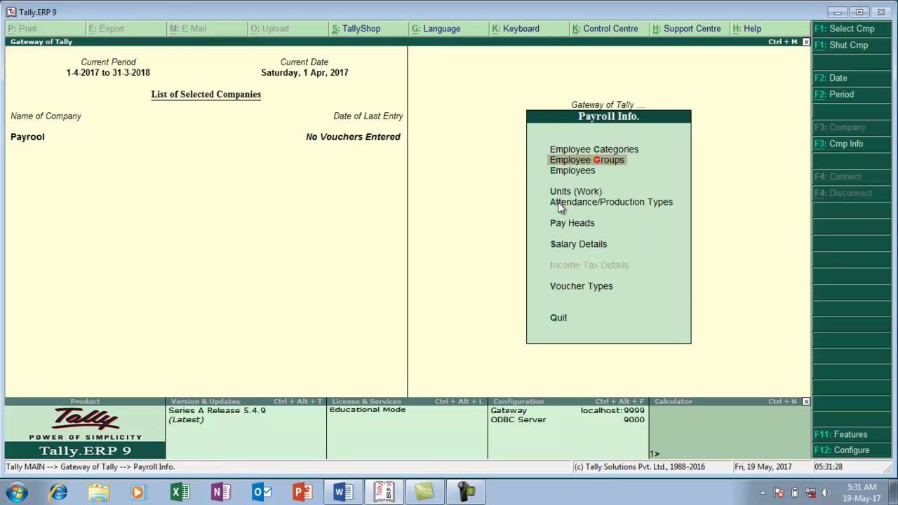
key(Down)
key(Return)
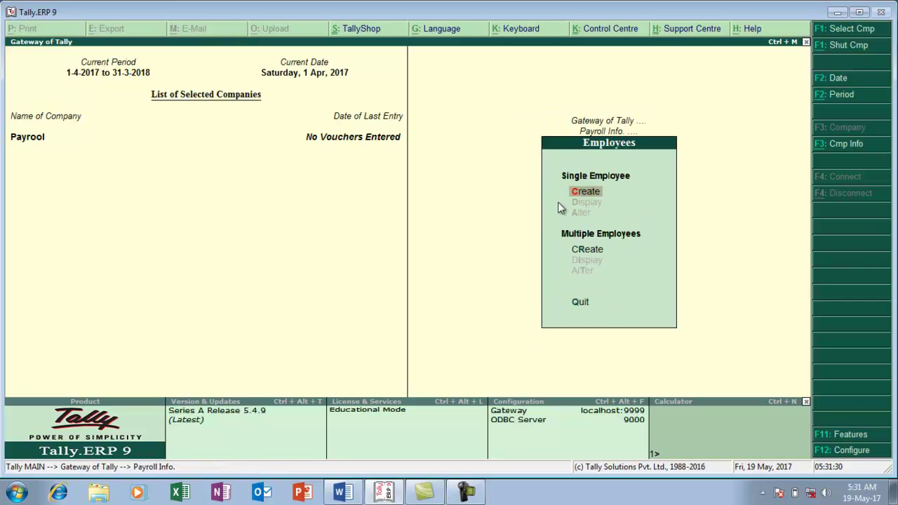
key(Return)
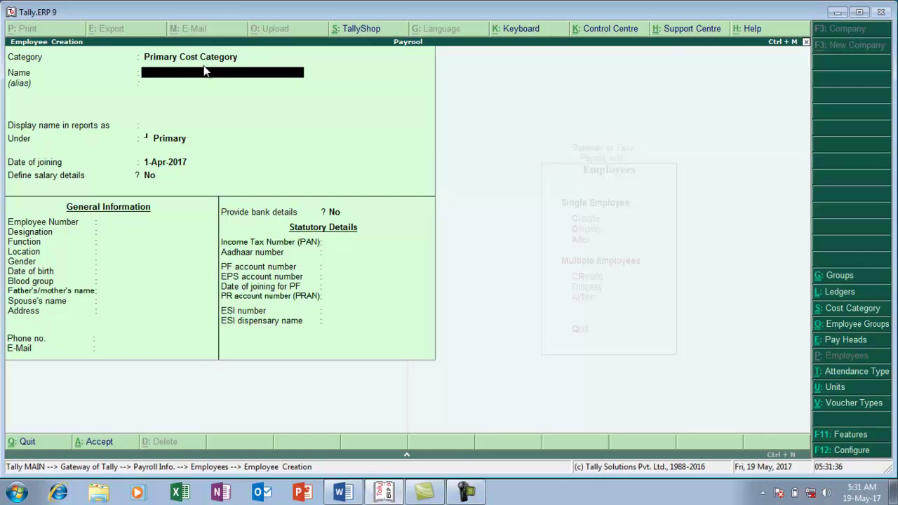
key(BackSpace)
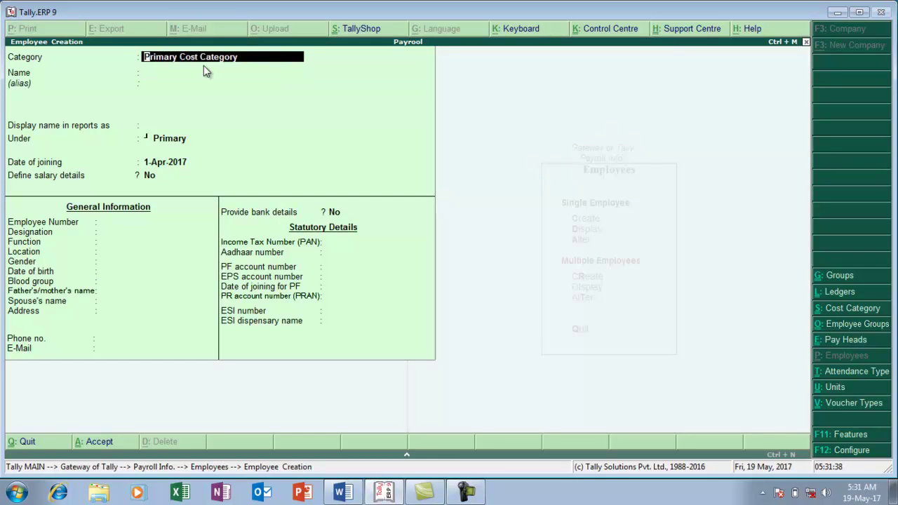
key(BackSpace)
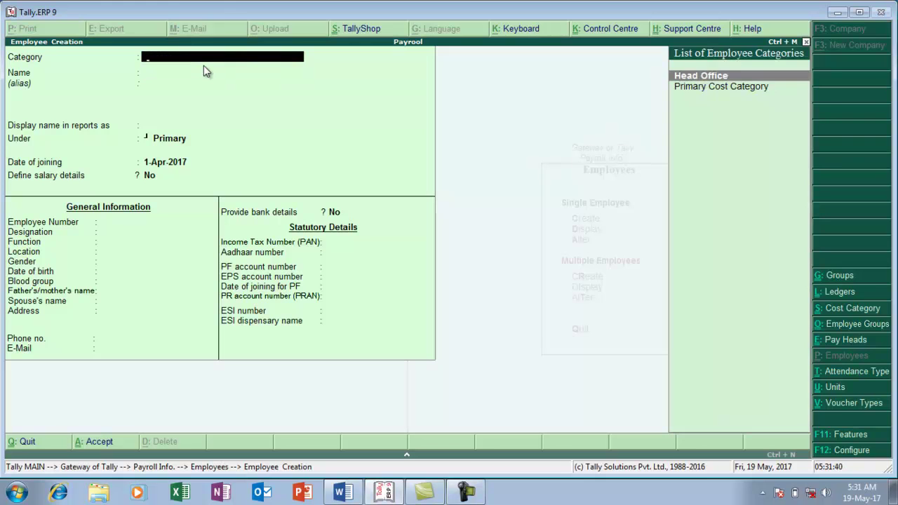
key(Return)
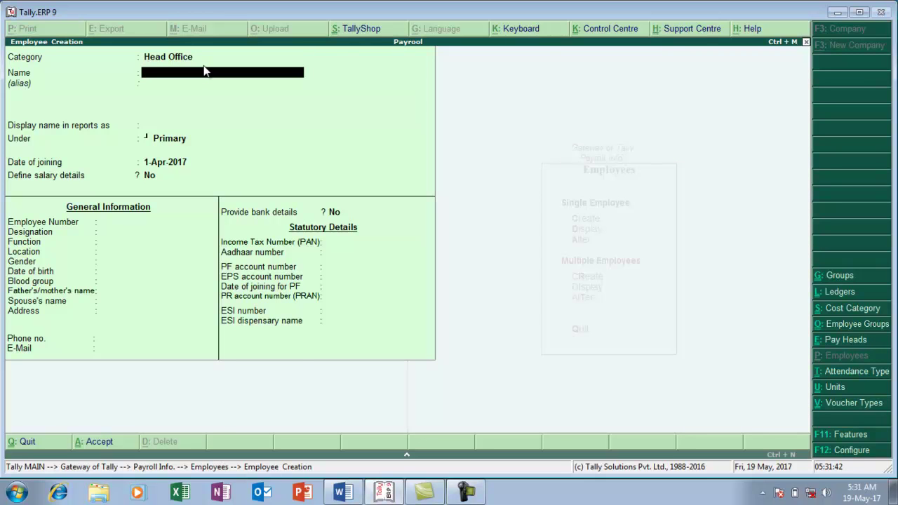
Enter the employee's full name and place them under the Accounts group
key(alt+Tab)
key(alt+Tab)
key(Return)
key(Return)
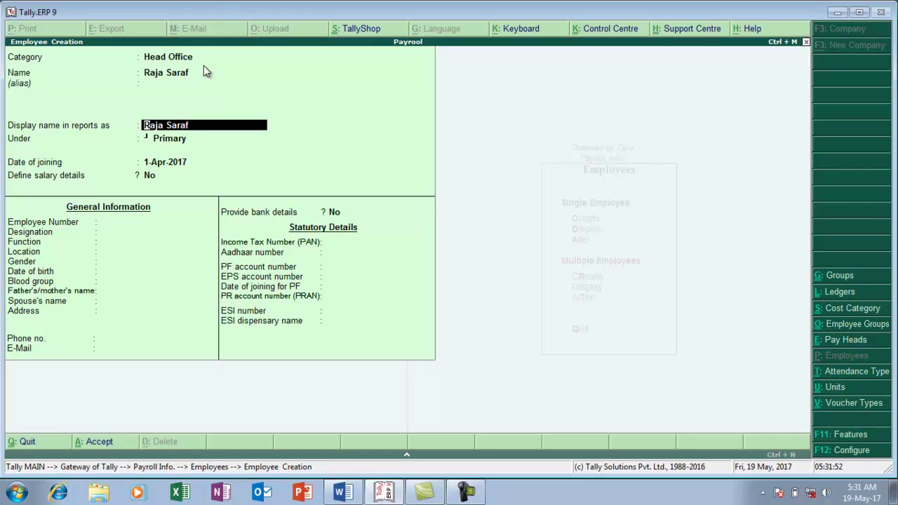
key(Return)
key(alt+Tab)
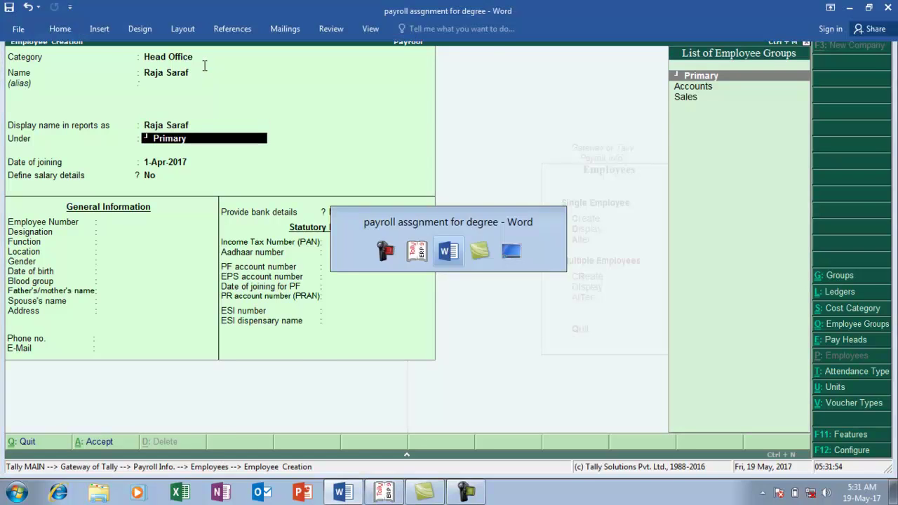
key(alt+Tab)
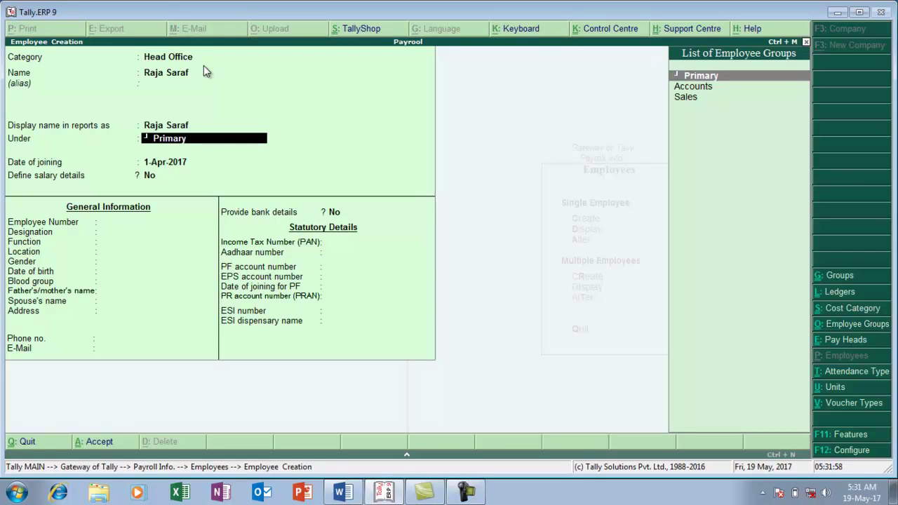
key(Down)
key(Return)
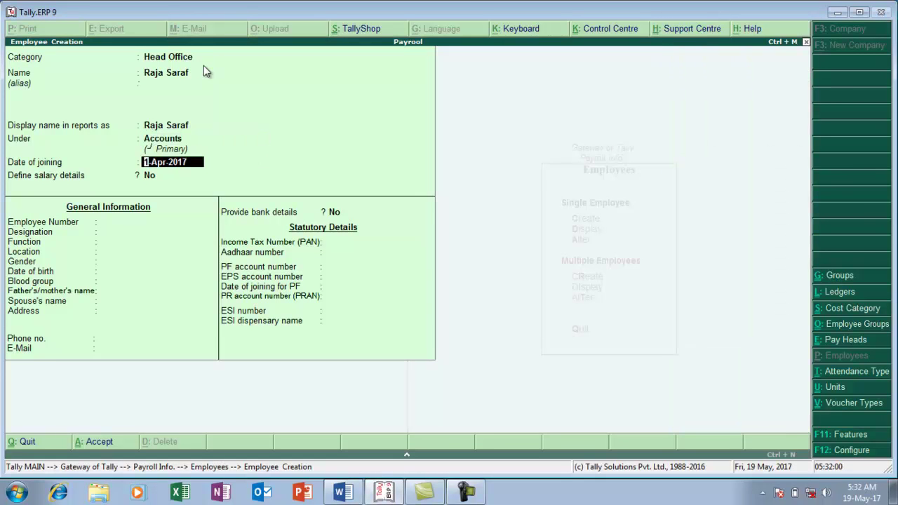
Enter joining date 1-2-2001, the employee number, and designation MANAGER
key(alt+Tab)
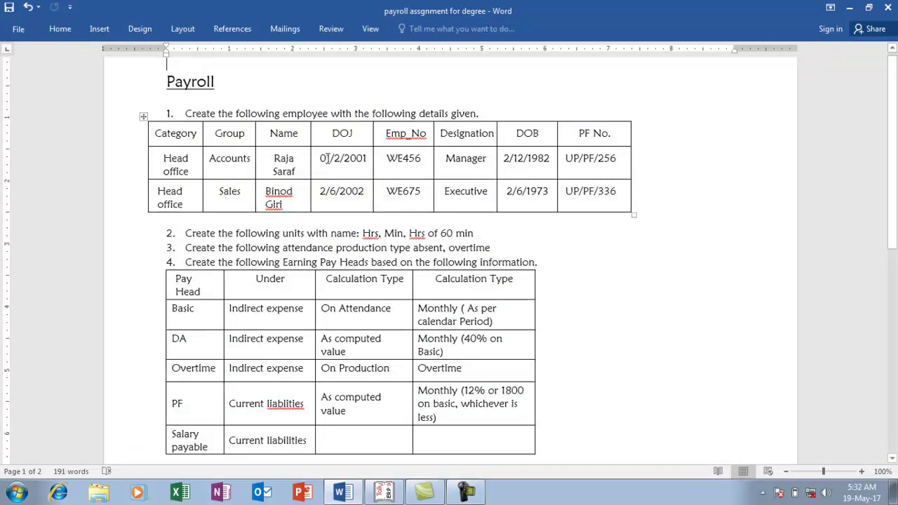
key(alt+Tab)
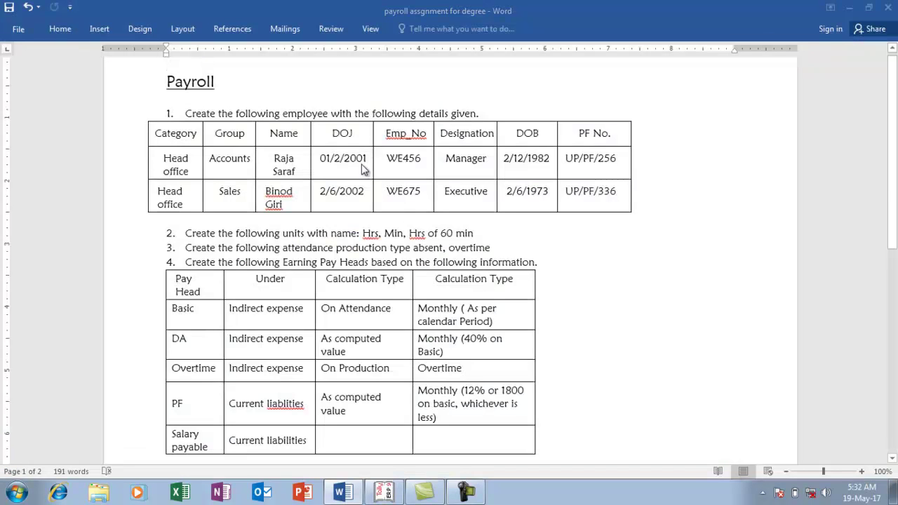
text(1-2-2001)
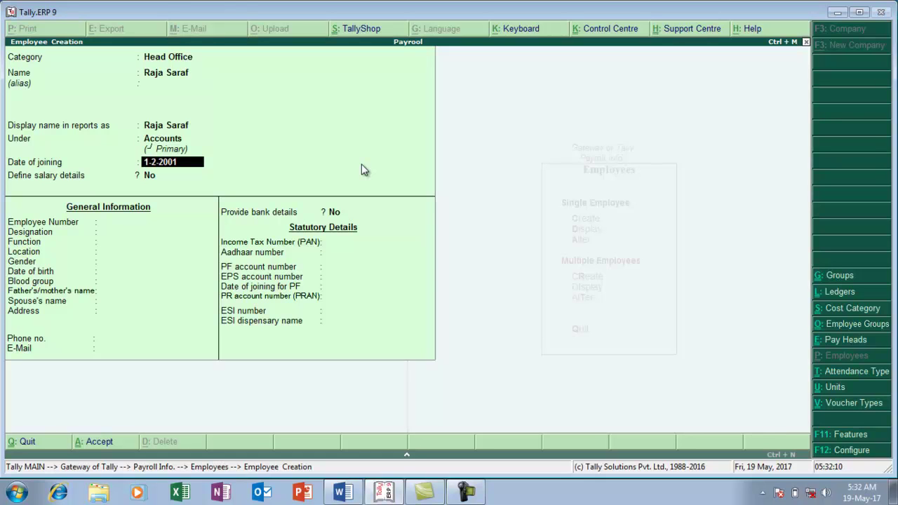
key(Return)
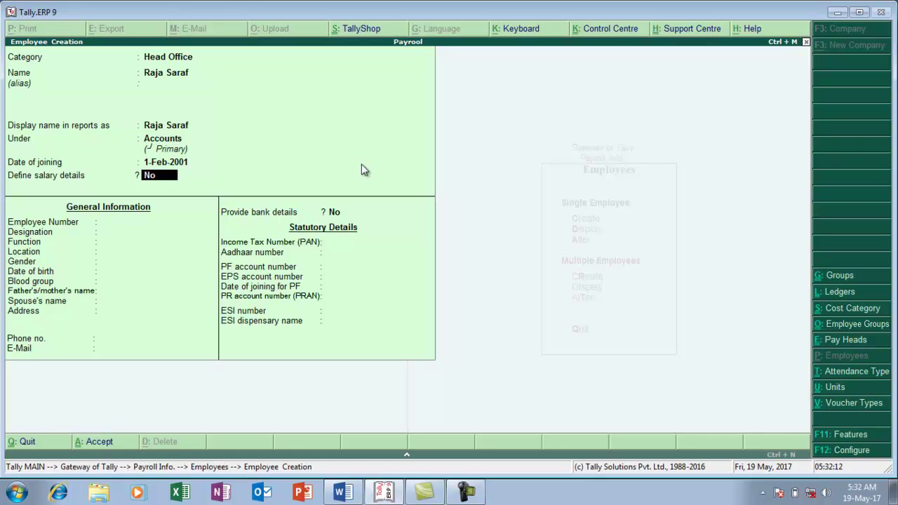
key(Return)
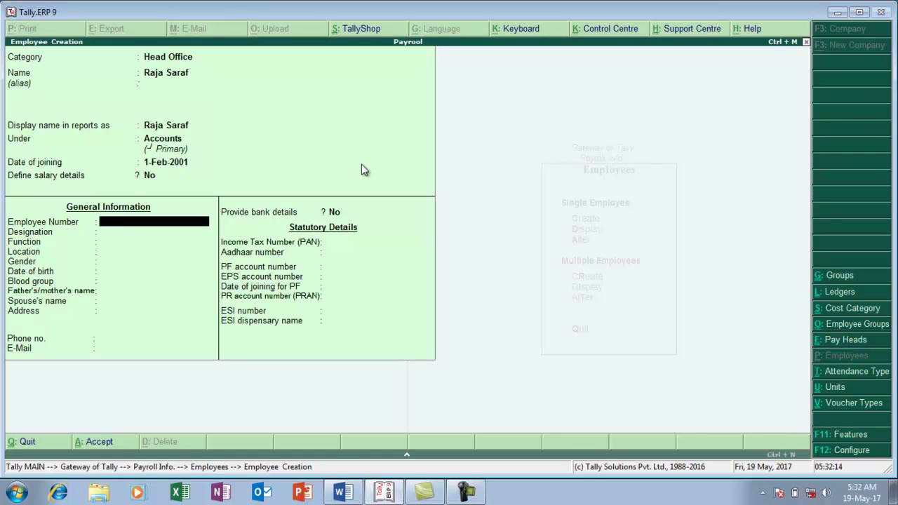
text(12345)
key(Return)
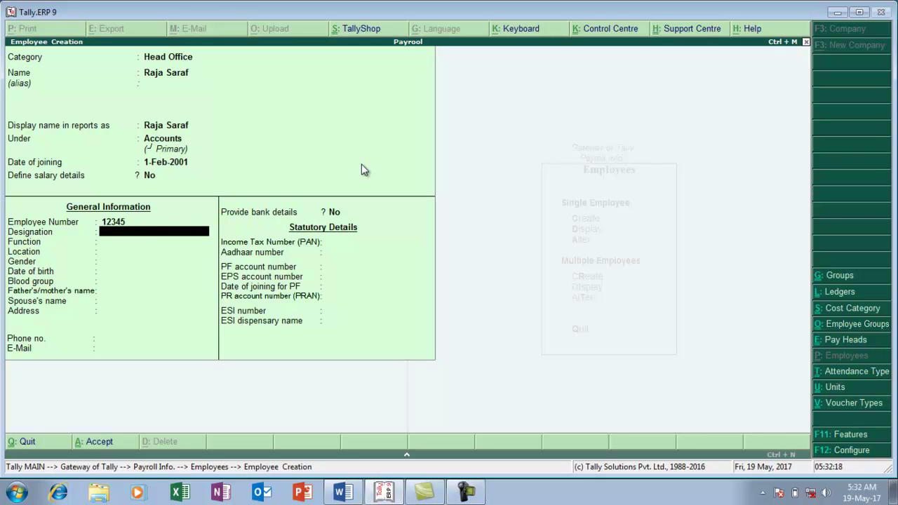
text(MANAGER)
key(Return)
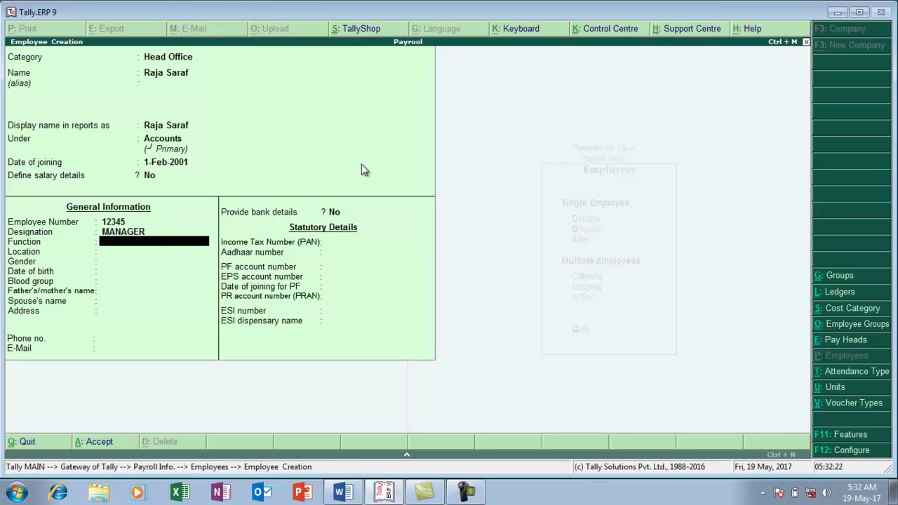
Set gender Male, date of birth 2-12-1982 and blood group A1B Positive
key(Return)
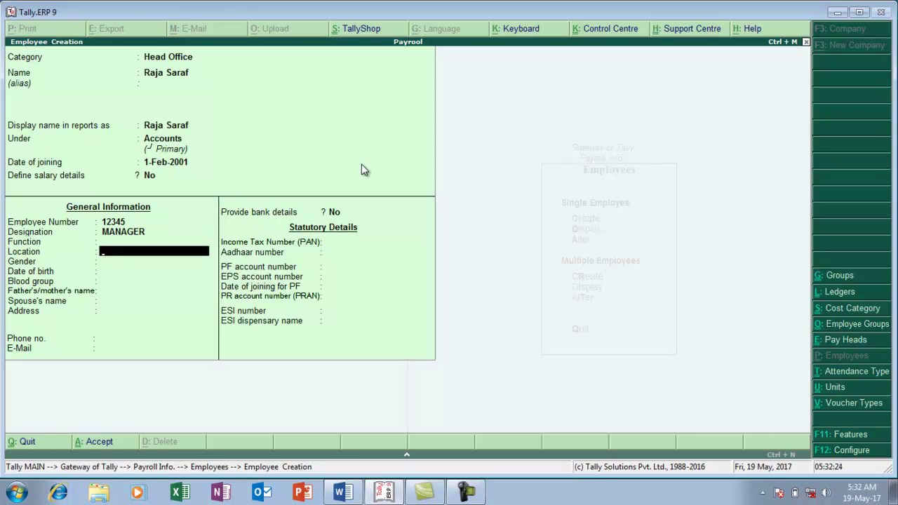
key(Return)
key(Down)
key(Down)
key(Return)
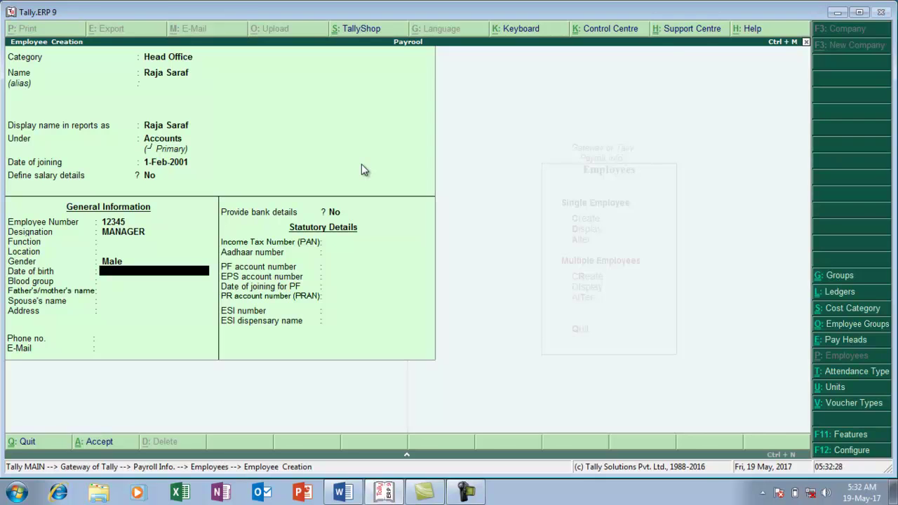
key(alt+Tab)
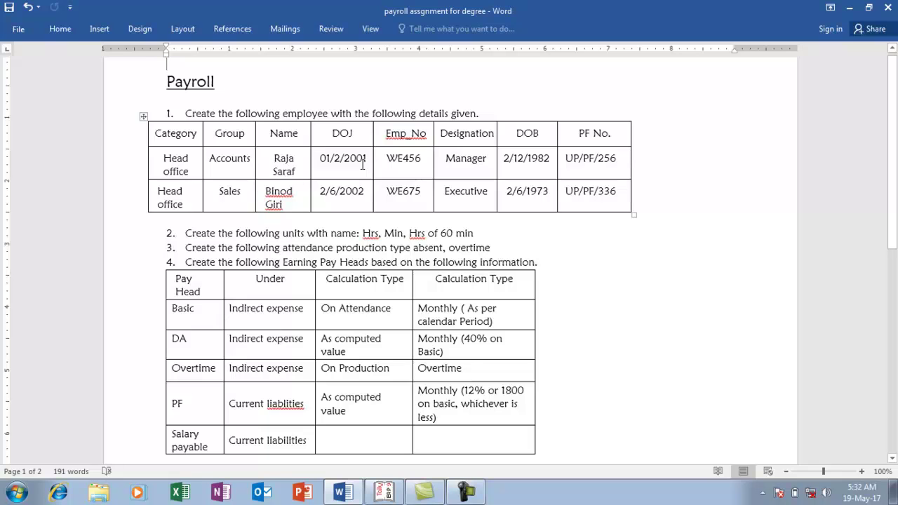
key(alt+Tab)
text(2)
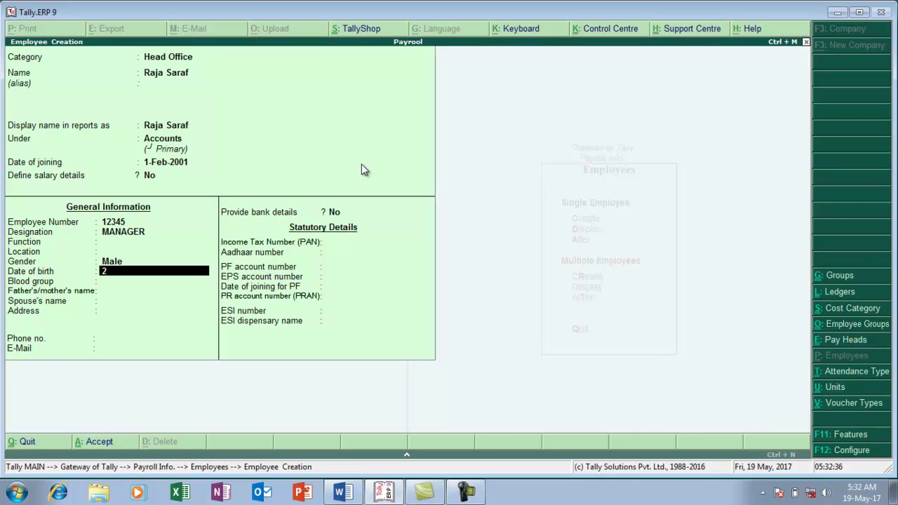
text(-12-1982)
key(Return)
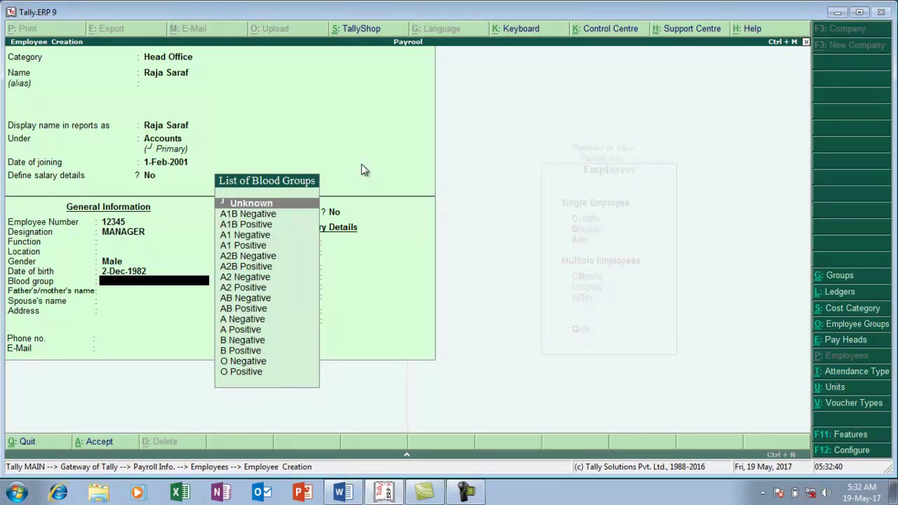
key(Down)
key(Down)
key(Return)
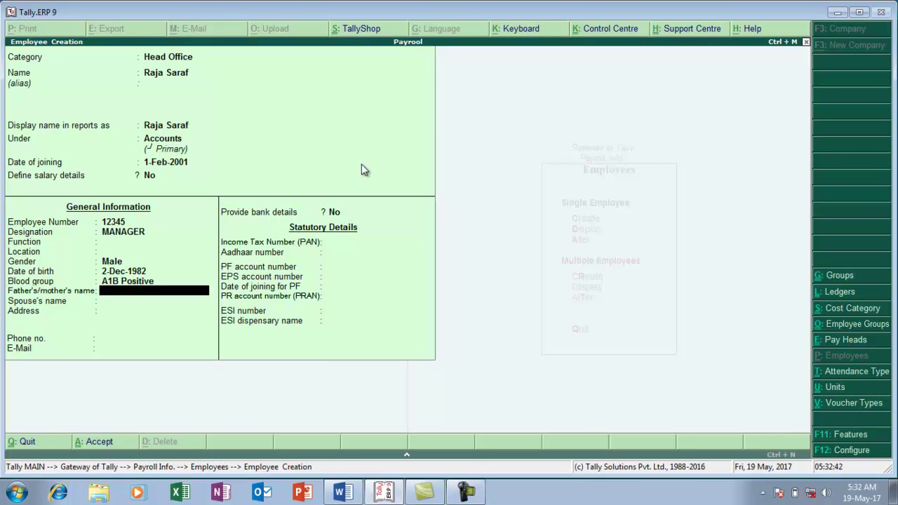
Skip the family and contact fields and set Provide bank details to Yes
key(Return)
key(Return)
key(Return)
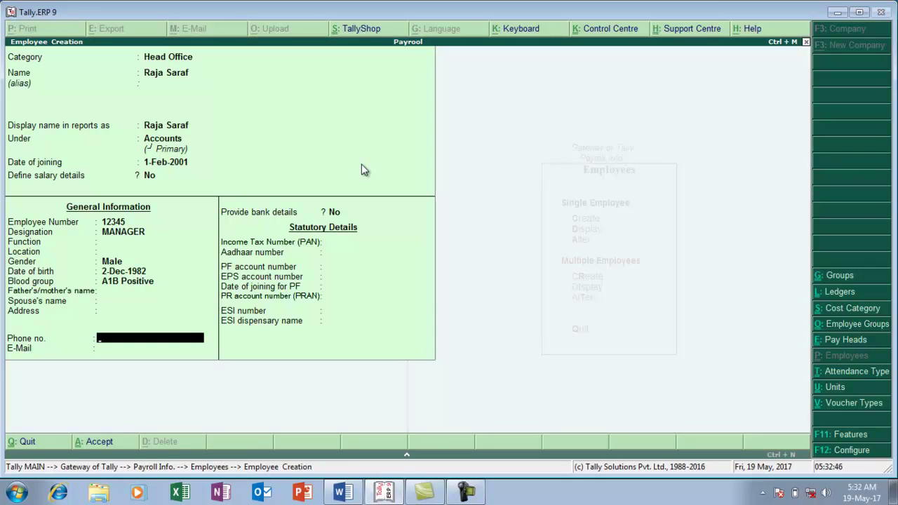
key(Return)
key(Return)
text(Y)
Enter the employee's bank account number and IFS code
key(Return)
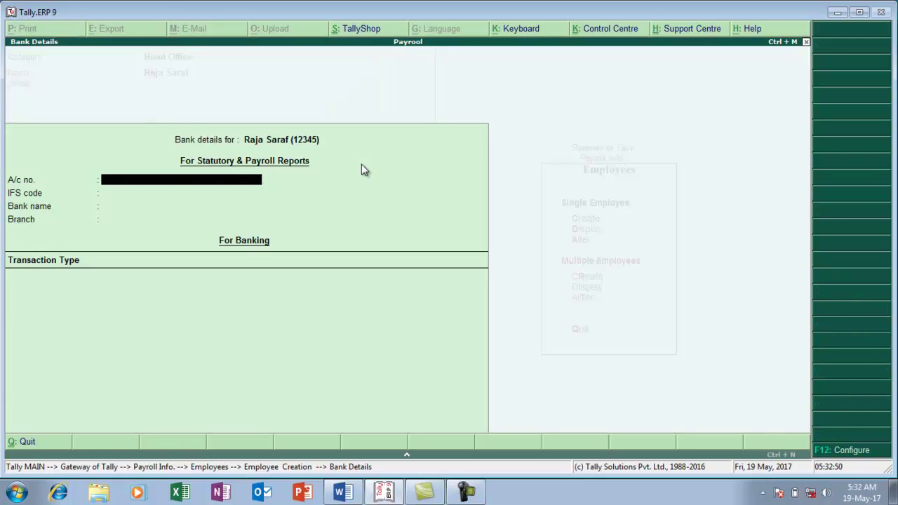
text(14785236965)
key(Return)
text(1478523)
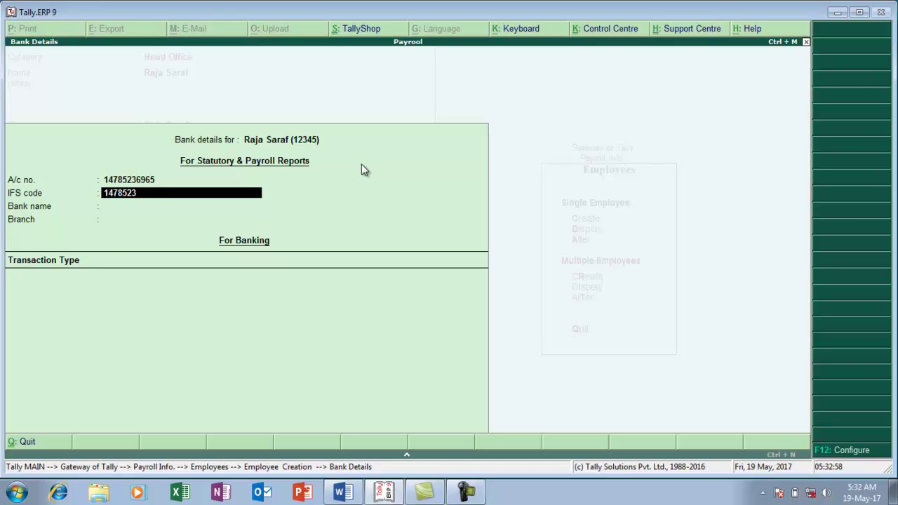
text(4561)
key(Return)
key(Return)
key(Return)
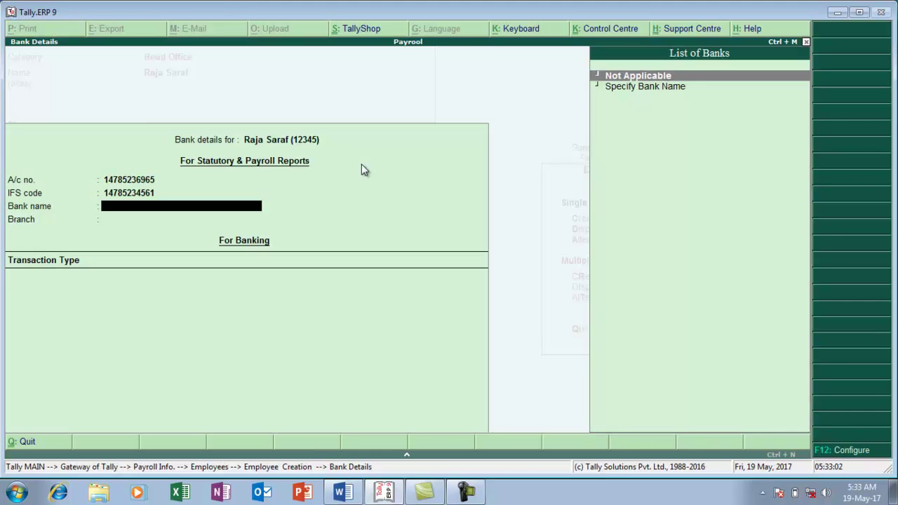
Set bank name SBI, branch GOLGHAR, and Cheque transactions crossed A/c Payee
key(Down)
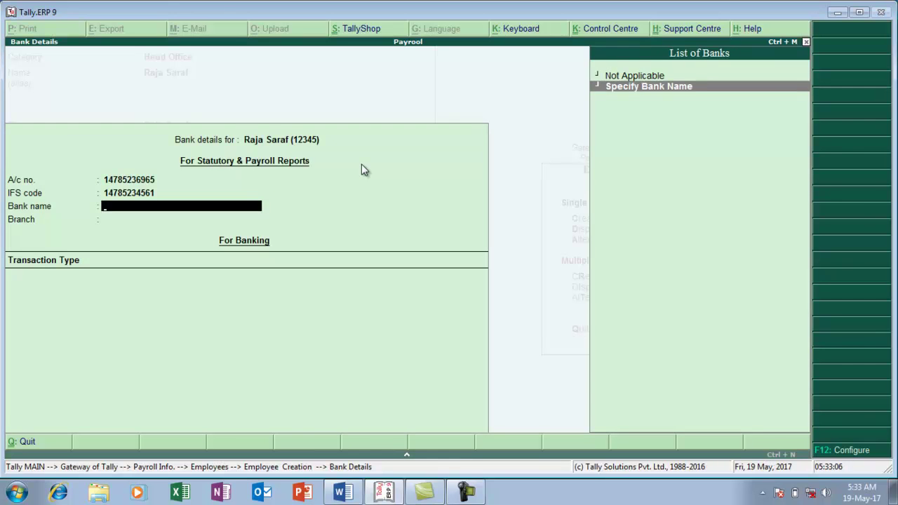
key(Return)
text(S)
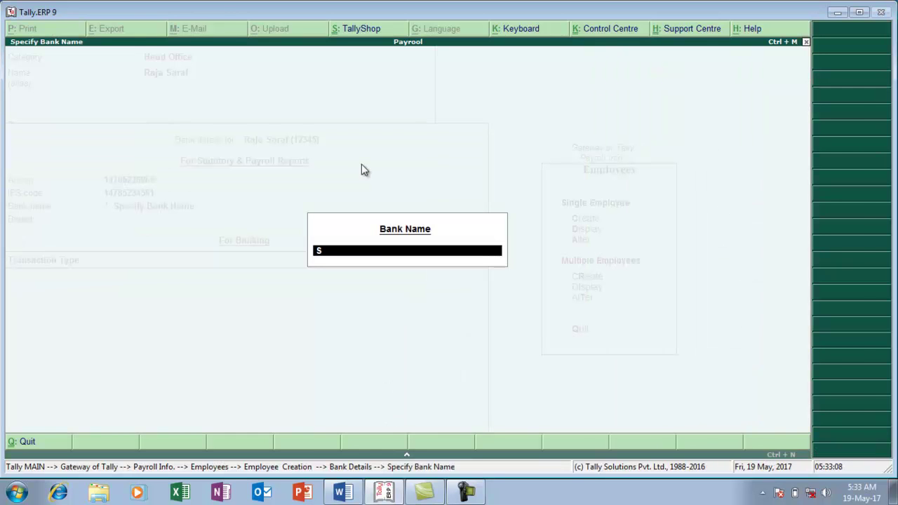
text(BI)
key(Return)
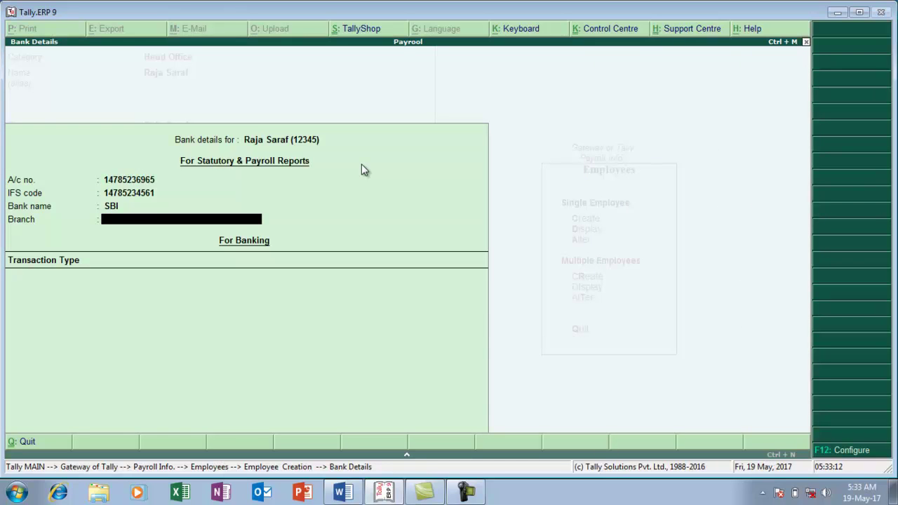
text(GOLGHAR)
key(Return)
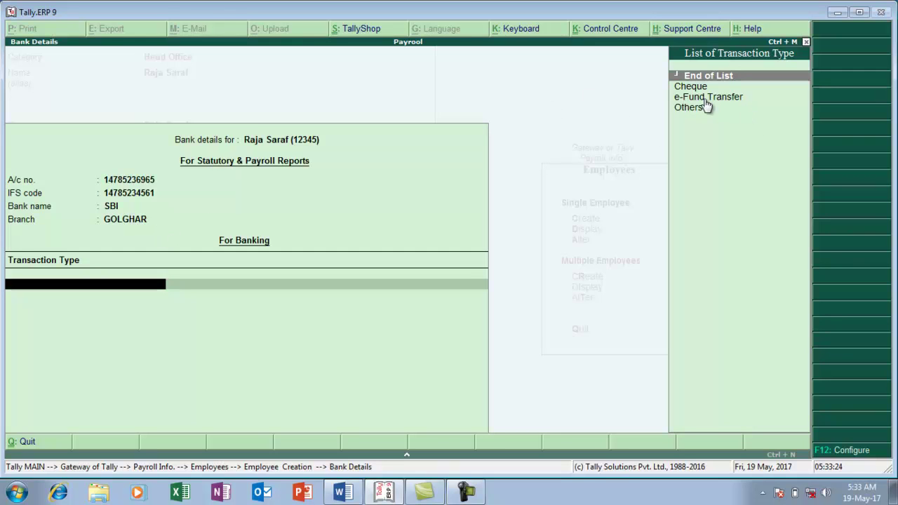
key(Down)
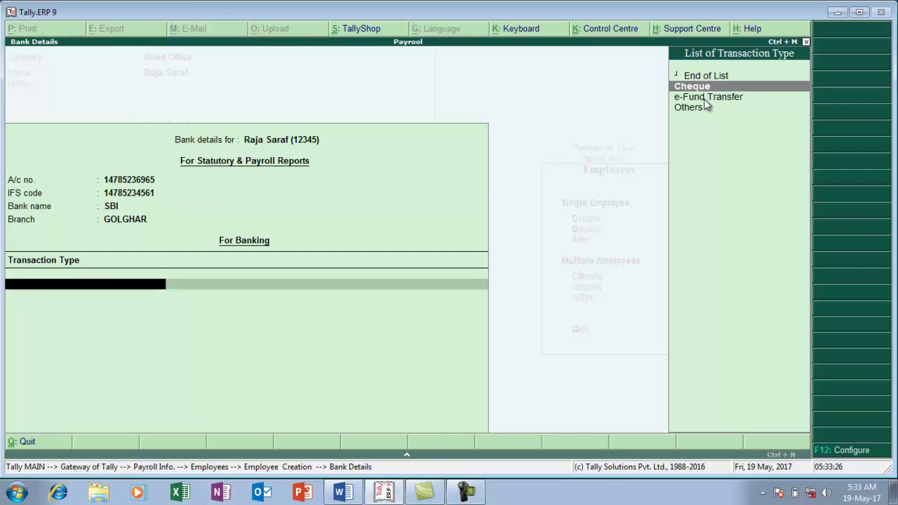
key(Return)
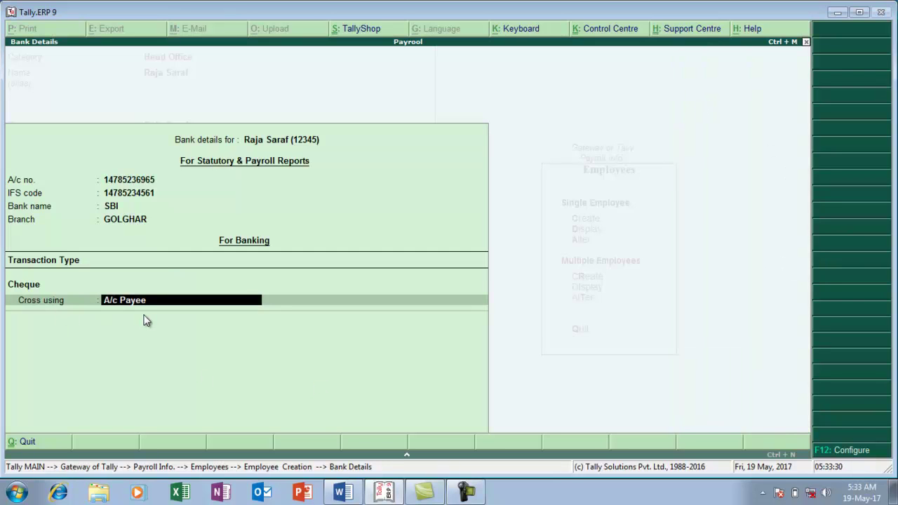
key(Return)
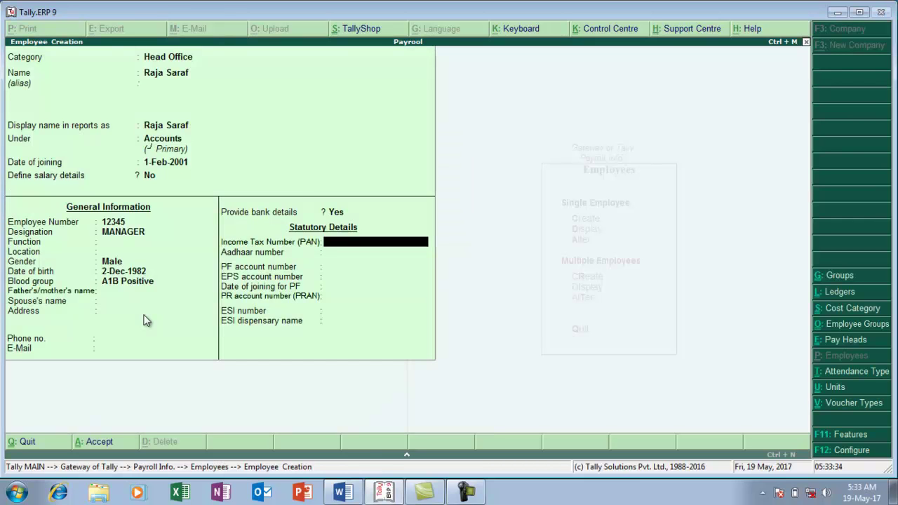
Leave PAN blank, enter the employee's PF and ESI numbers, and save the record
text(147852)
key(BackSpace)
key(BackSpace)
key(BackSpace)
key(BackSpace)
key(BackSpace)
key(Return)
key(Return)
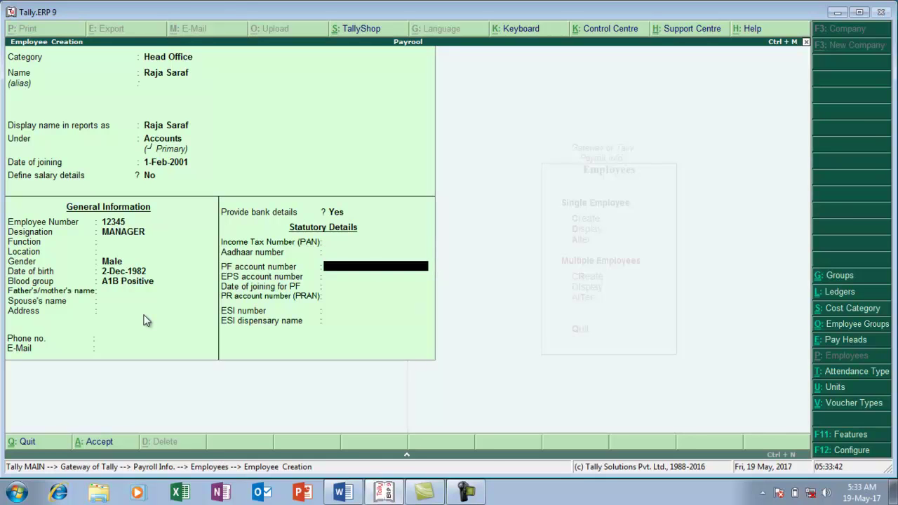
text(PF11001)
key(Return)
key(Return)
key(Return)
key(Return)
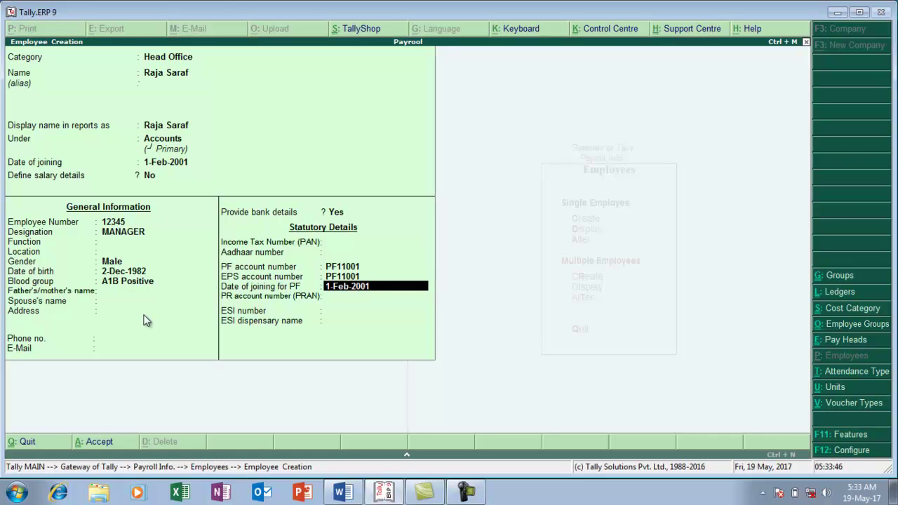
text(E)
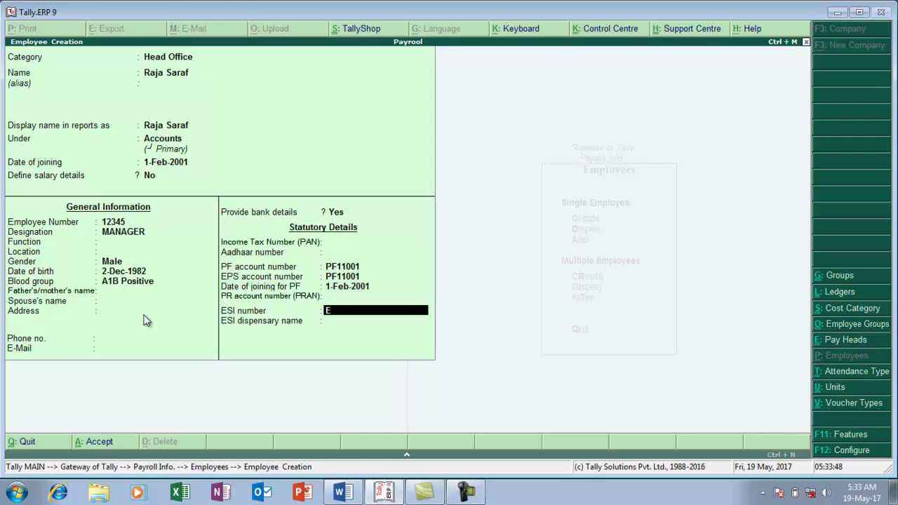
text(SI1001)
key(Return)
key(Return)
key(Return)
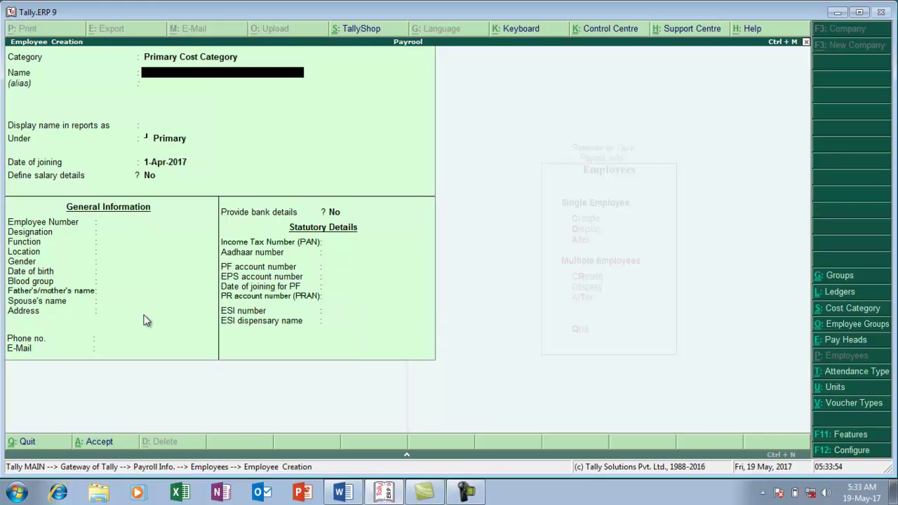
key(alt+Tab)
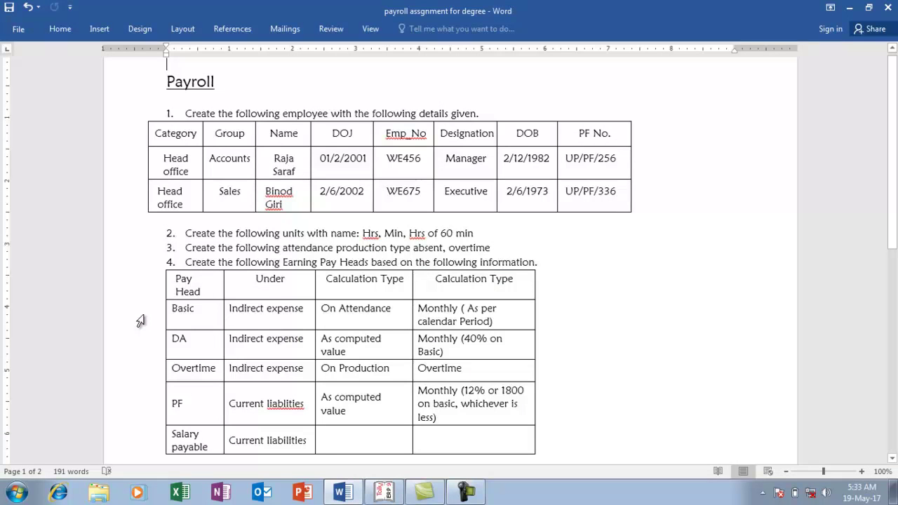
key(alt+Tab)
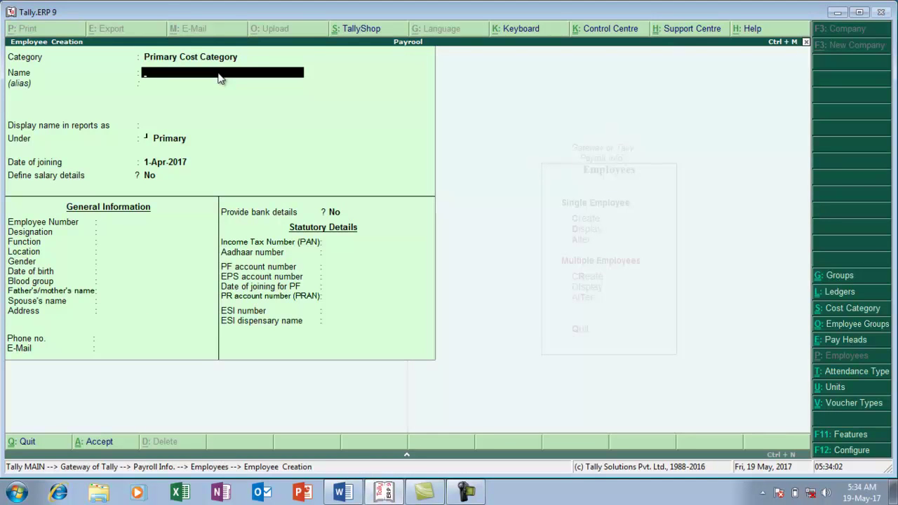
Set category Head Office, enter the second employee's name, group Sales, joining date 2-6-2002
key(BackSpace)
key(BackSpace)
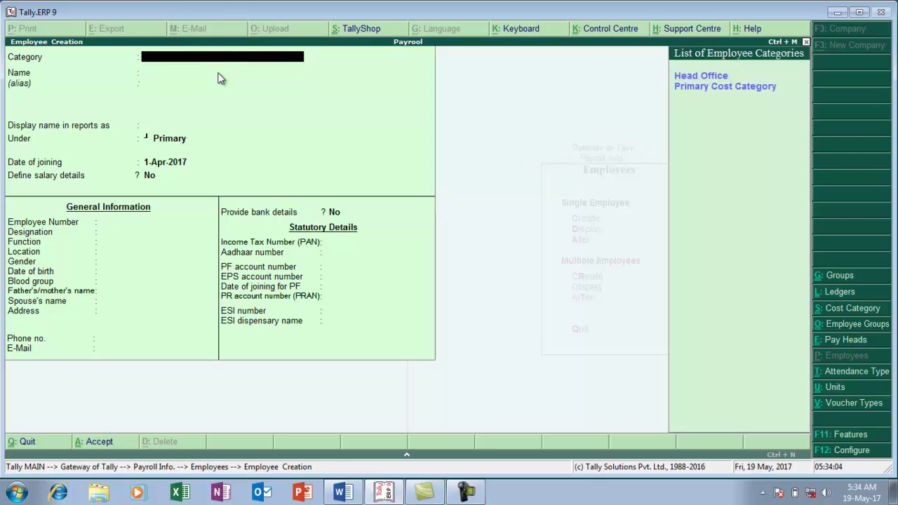
key(Down)
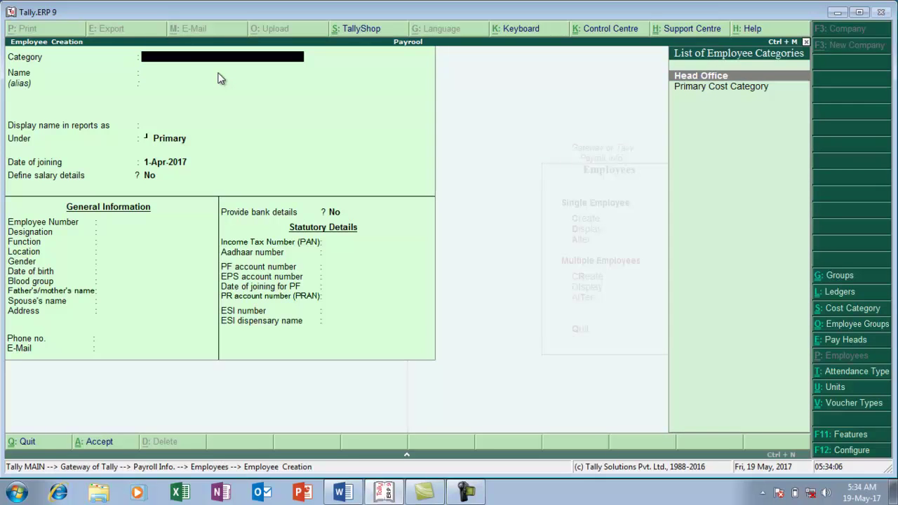
key(Return)
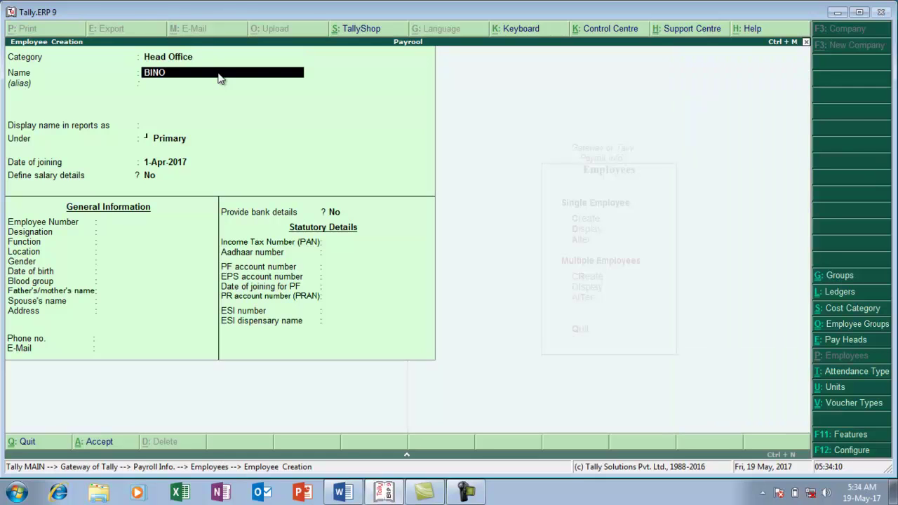
key(Return)
key(Return)
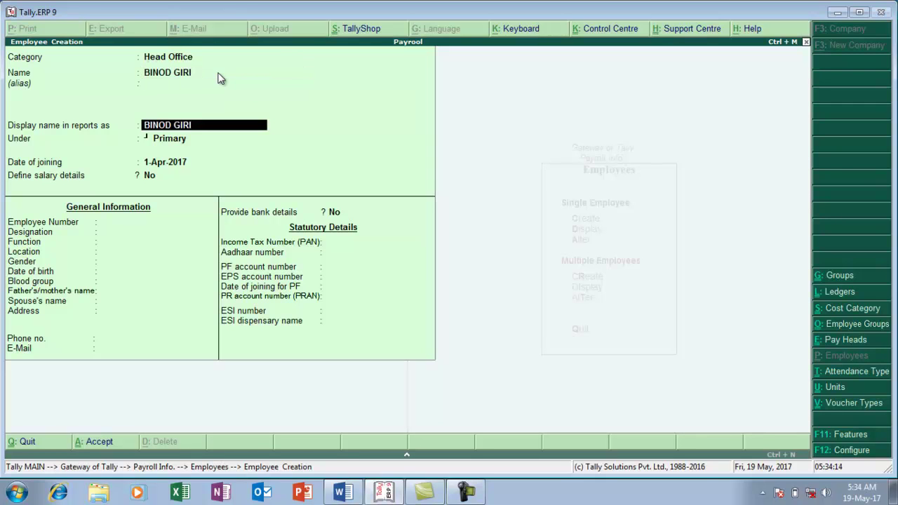
key(Return)
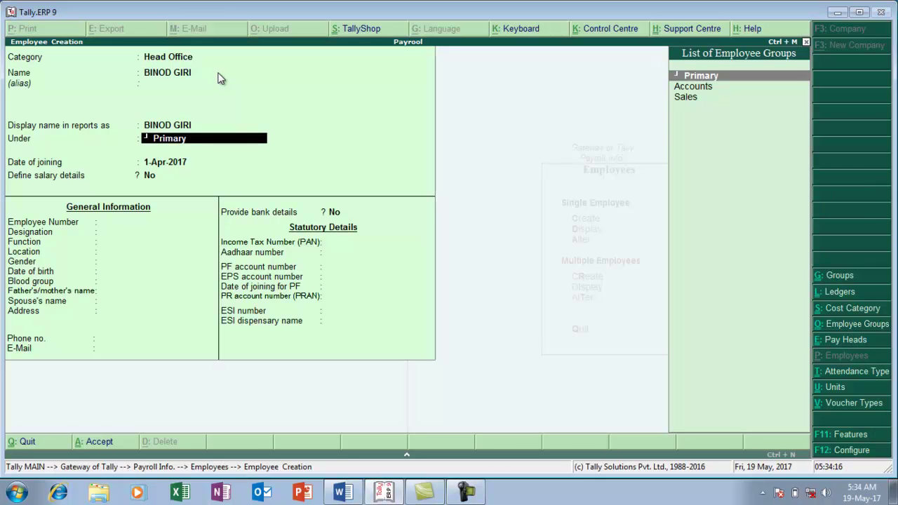
key(Down)
key(Down)
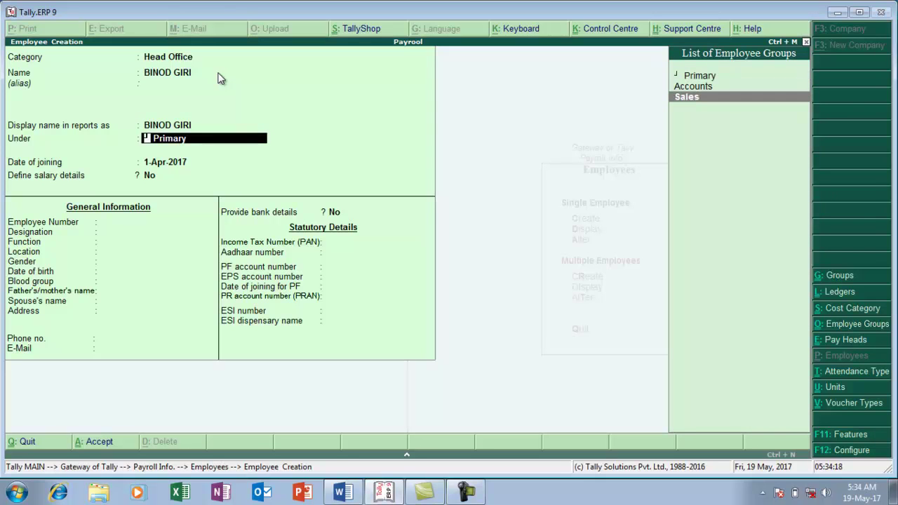
key(Return)
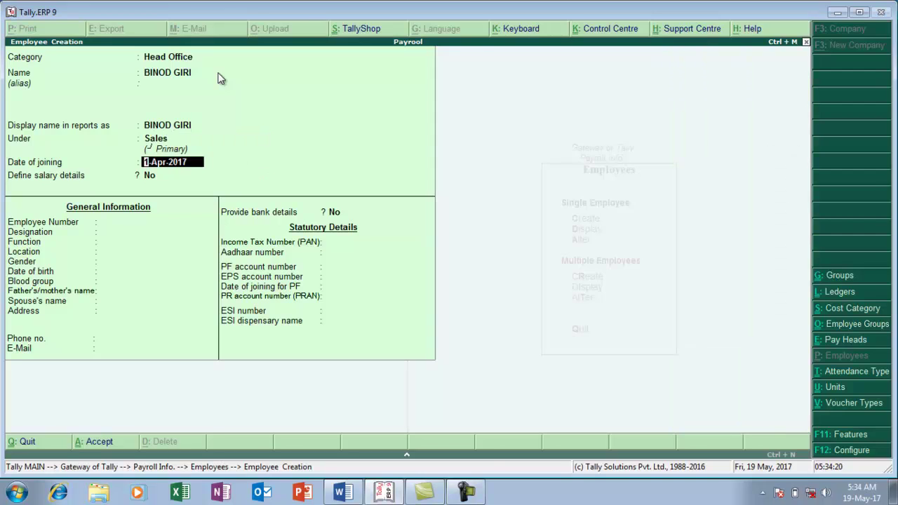
key(alt+Tab)
key(alt+Tab)
text(2-6-200)
key(Return)
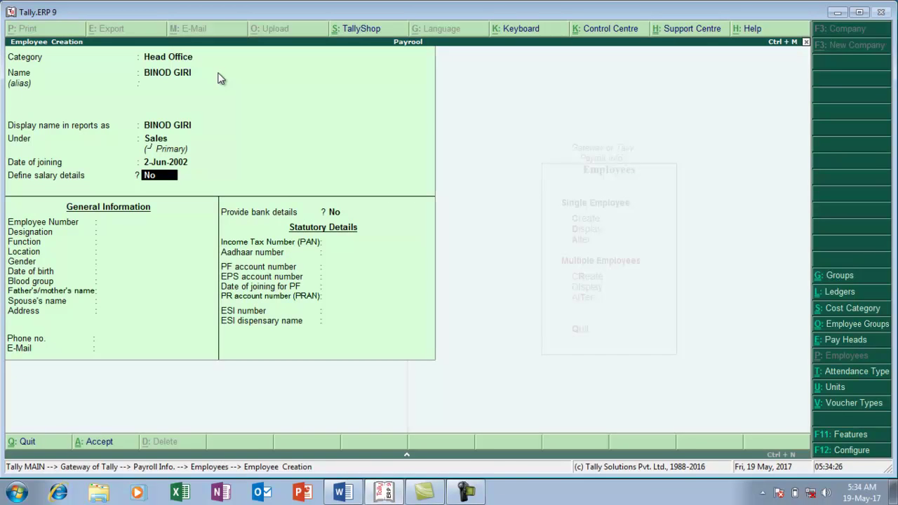
key(Return)
key(Return)
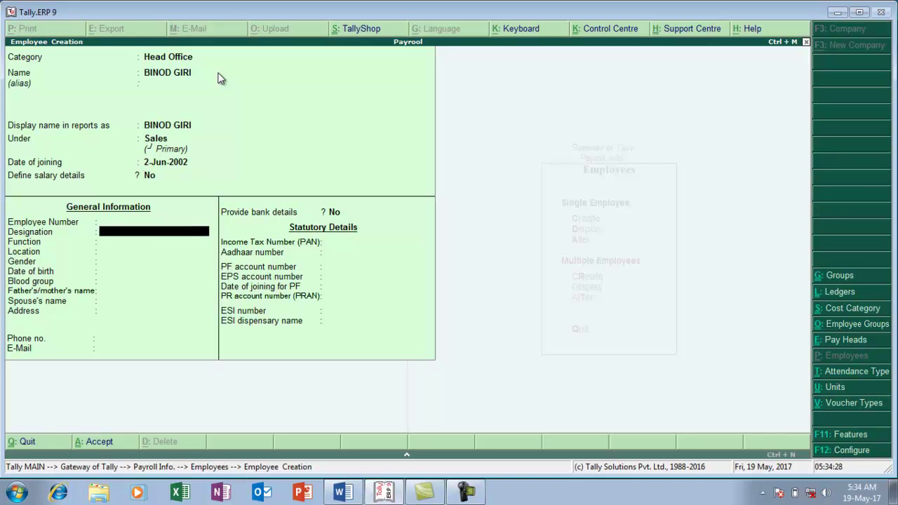
key(Return)
key(Return)
key(Return)
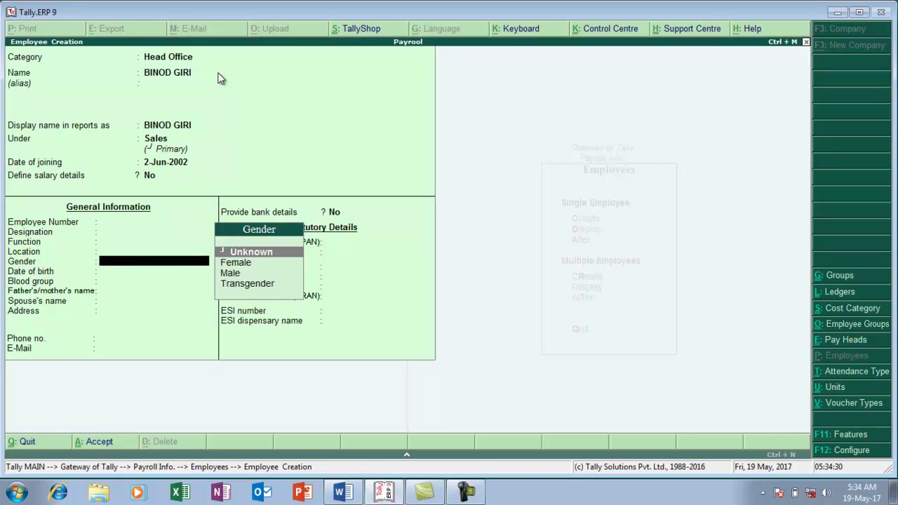
key(Down)
key(Down)
key(Return)
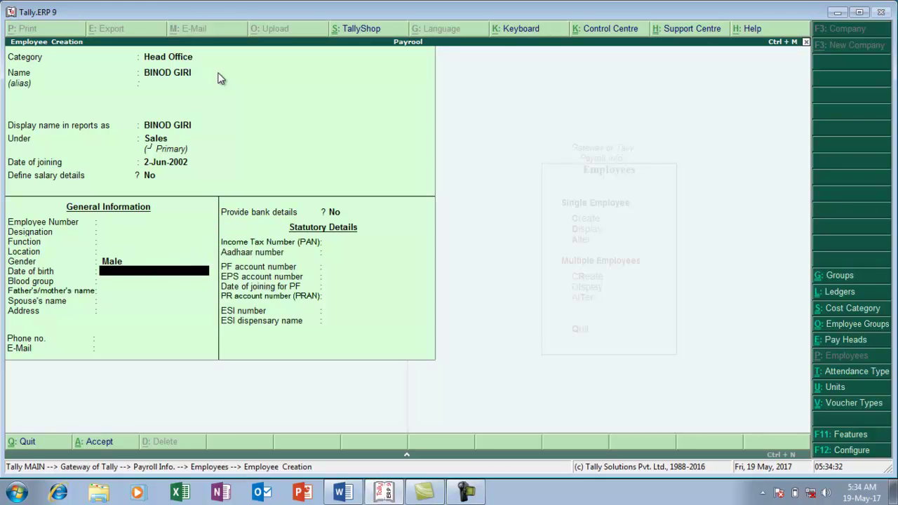
key(alt+Tab)
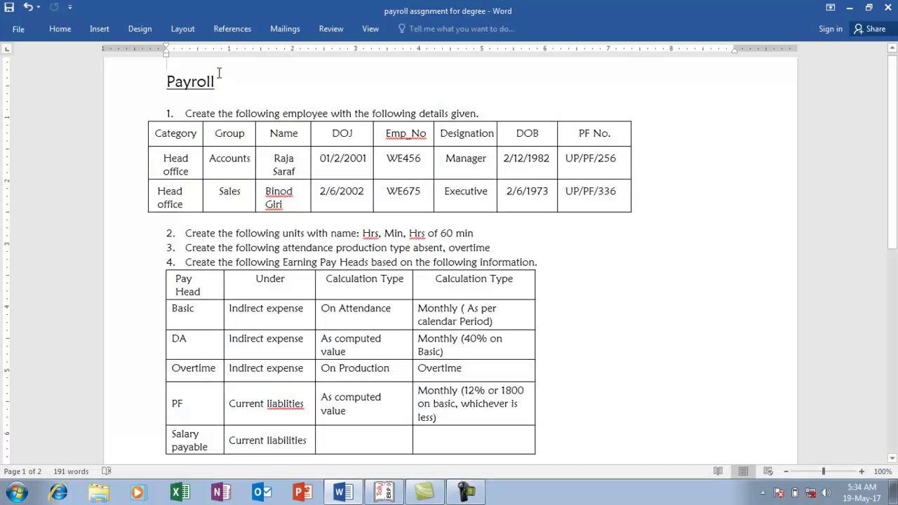
key(alt+Tab)
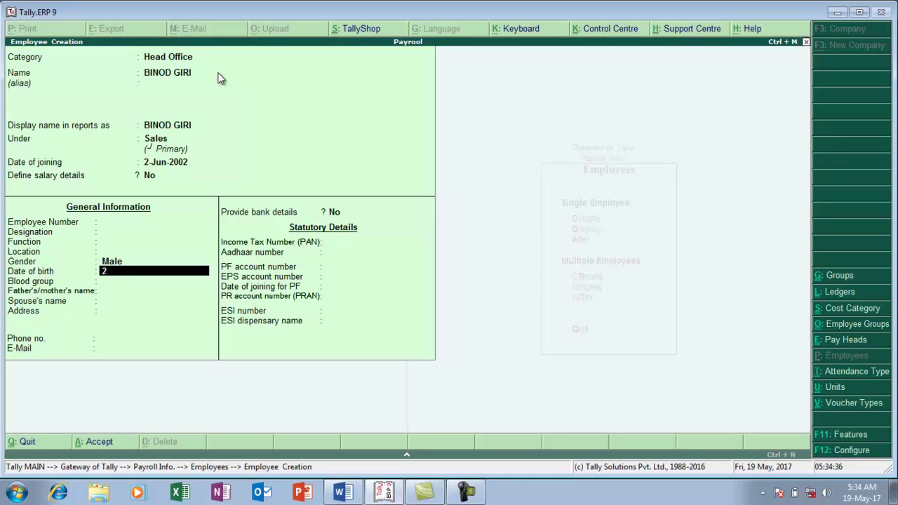
text(2-6-1973)
key(Return)
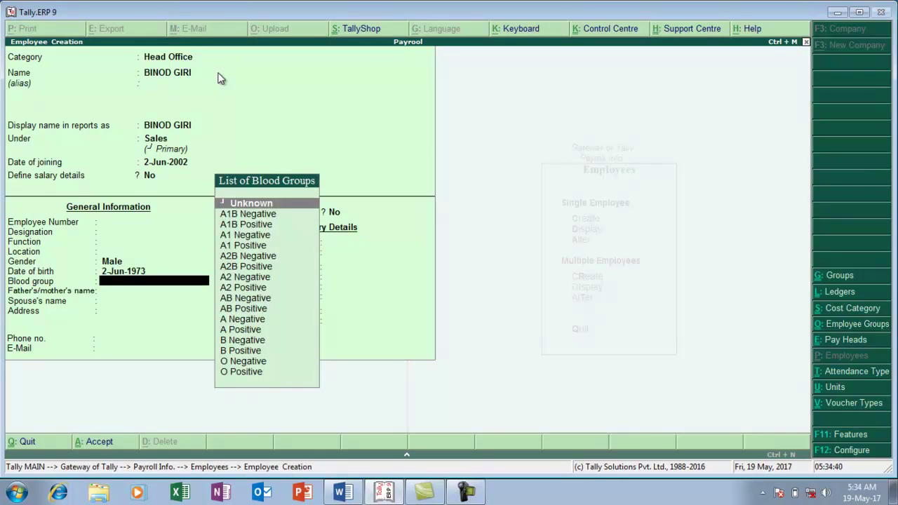
key(Down)
key(Return)
key(Return)
key(Return)
key(Return)
key(Return)
key(Return)
text(y)
key(Return)
Enter the employee's bank account number and IFS code, accepting the IFS warning
text(458)
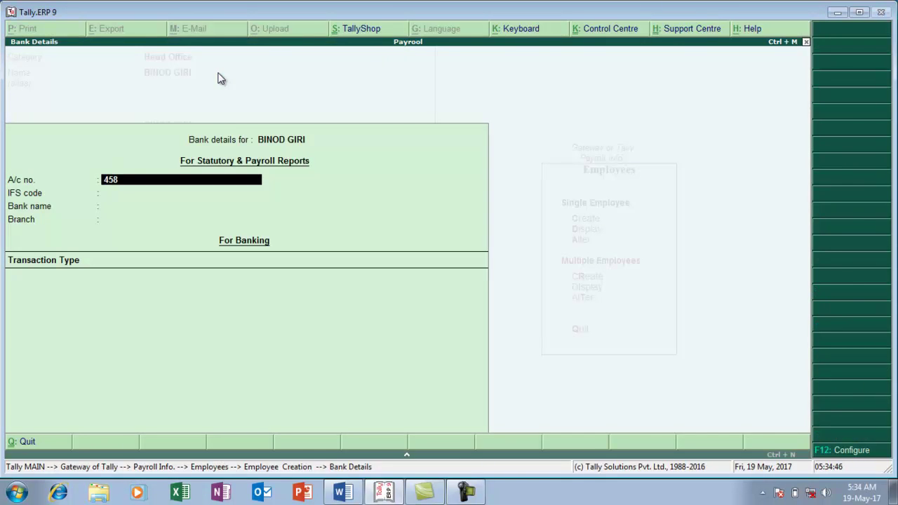
text(79632102514)
key(Return)
text(AS)
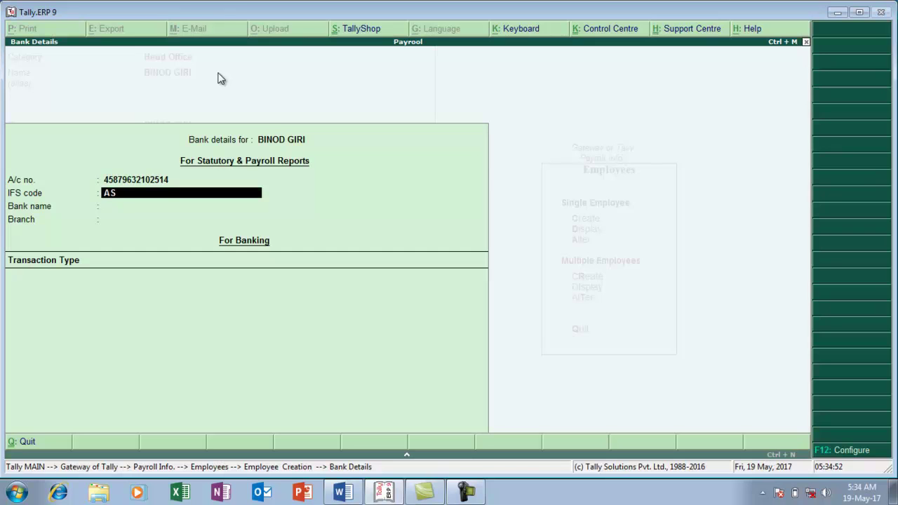
text(DF1478523)
key(Return)
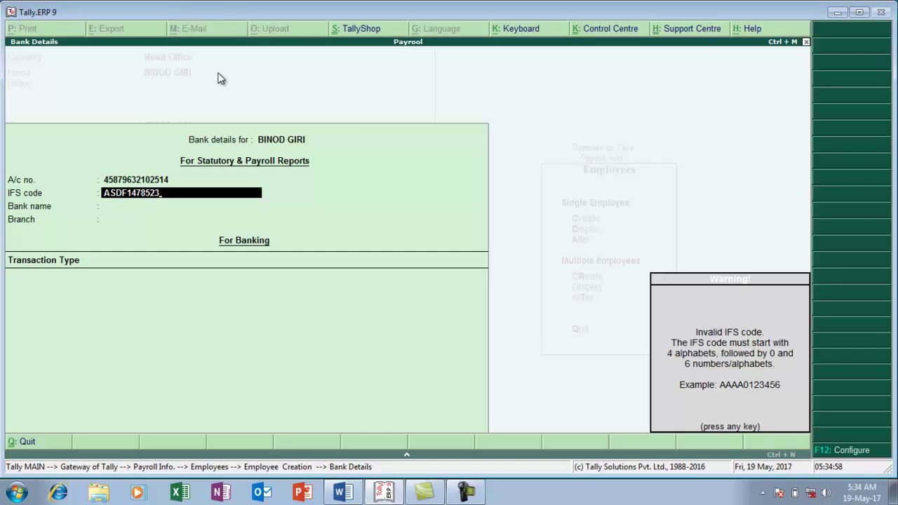
key(Return)
key(Return)
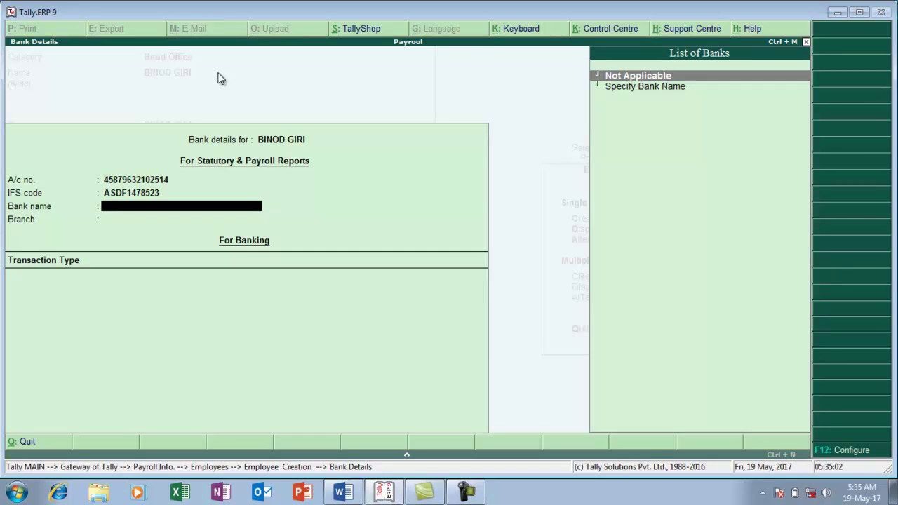
Set bank name PNB, branch BUXIPUR, and Cheque transactions crossed A/c Payee
key(Down)
key(Return)
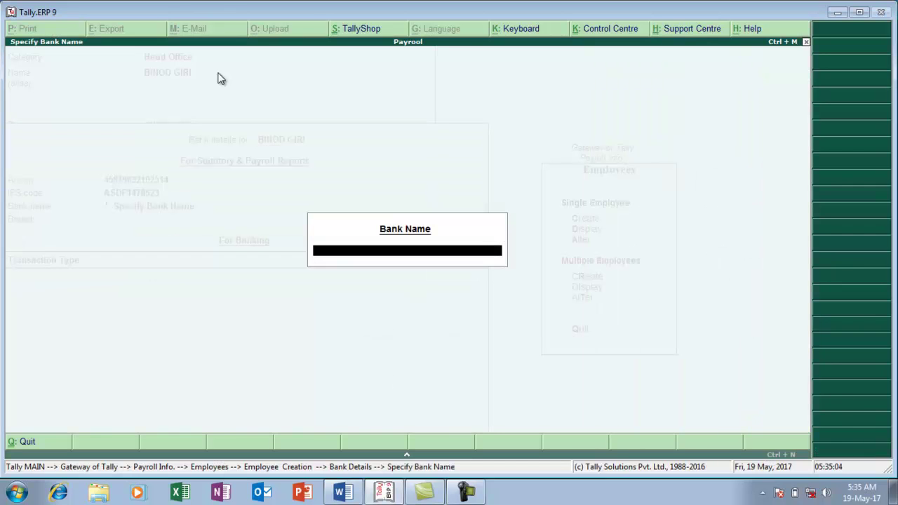
text(PNB)
key(Return)
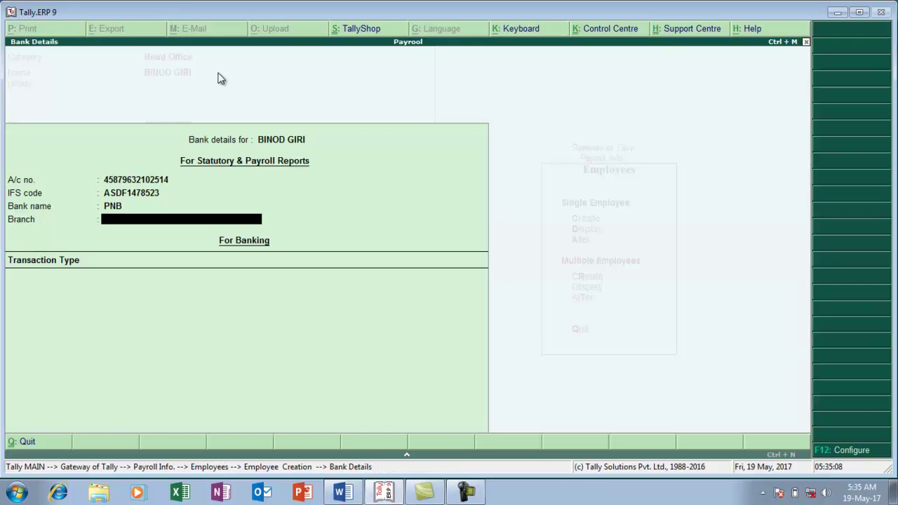
text(BUXIPUR)
key(Return)
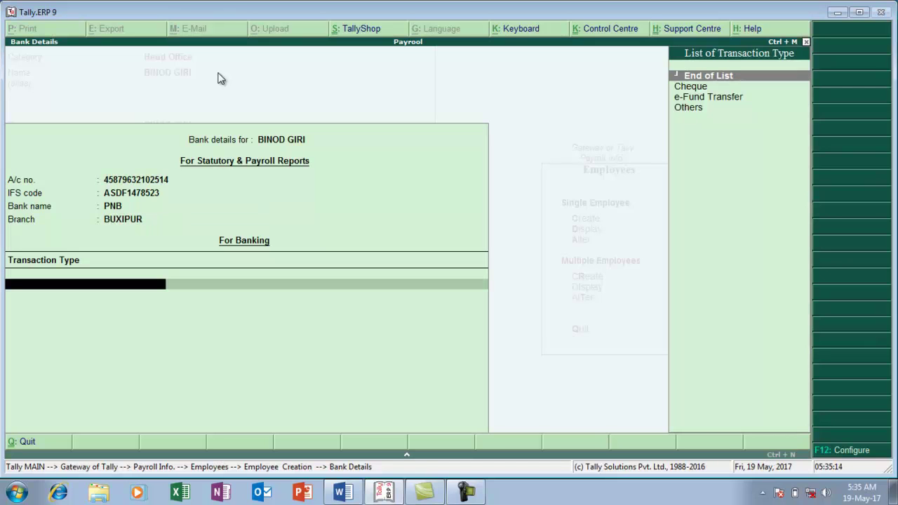
key(Down)
key(Return)
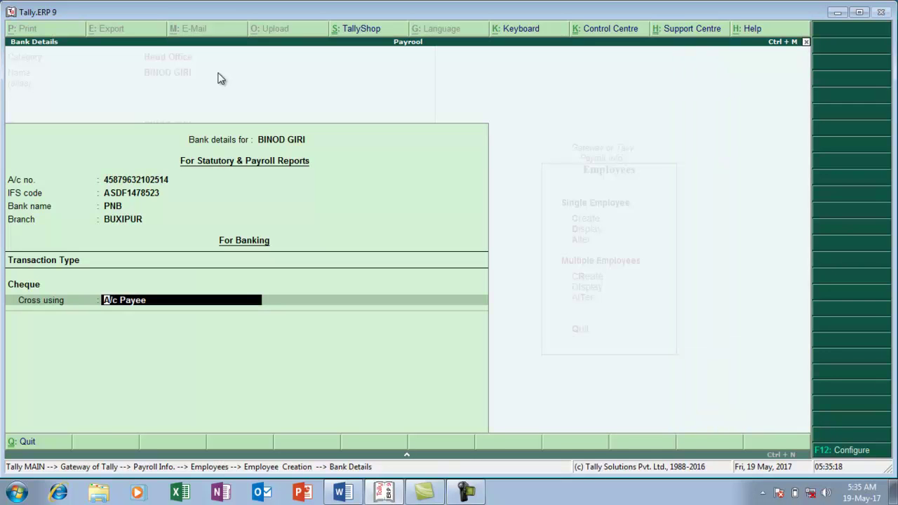
key(Return)
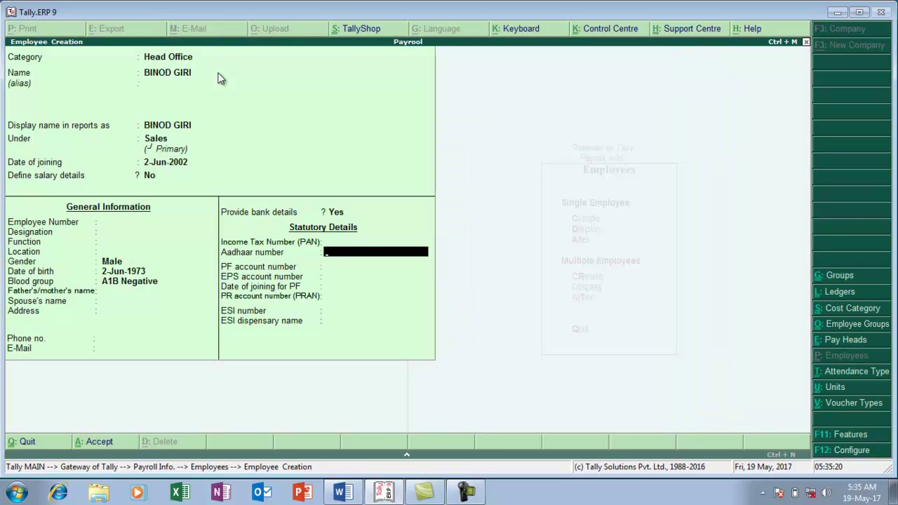
Enter the second employee's PF account number and ESI number, then save the employee record
key(Return)
text(PF1002)
key(Return)
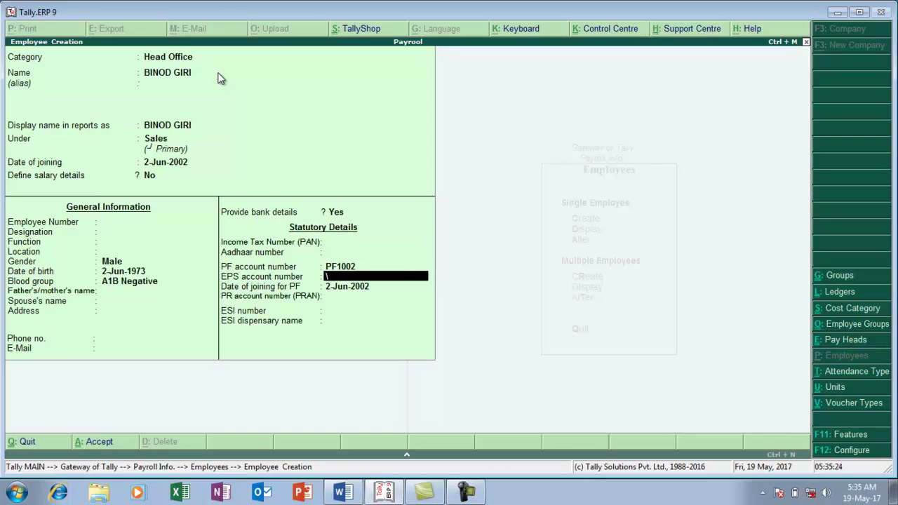
text(\)
key(Return)
key(Return)
key(Return)
text(ESI1002)
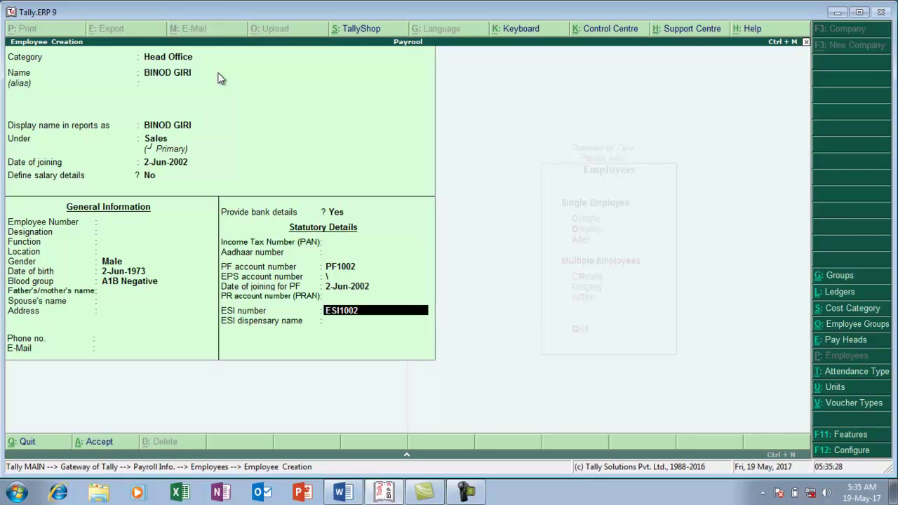
key(Return)
key(Return)
key(Return)
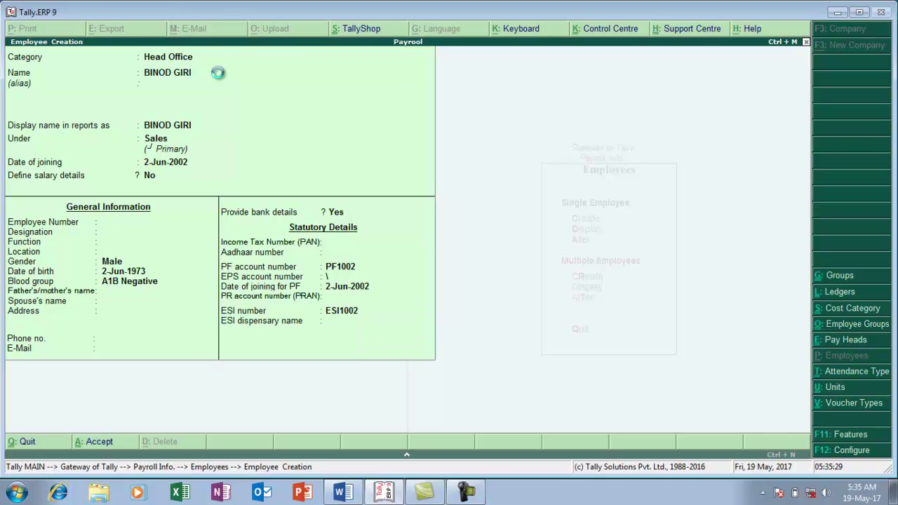
key(alt+Tab)
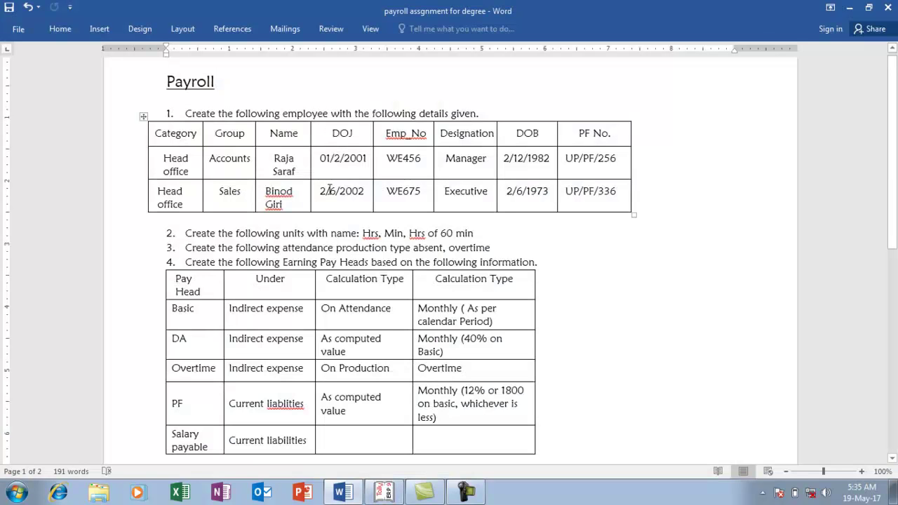
Discard the blank employee form and back out to the Payroll Info menu
key(alt+Tab)
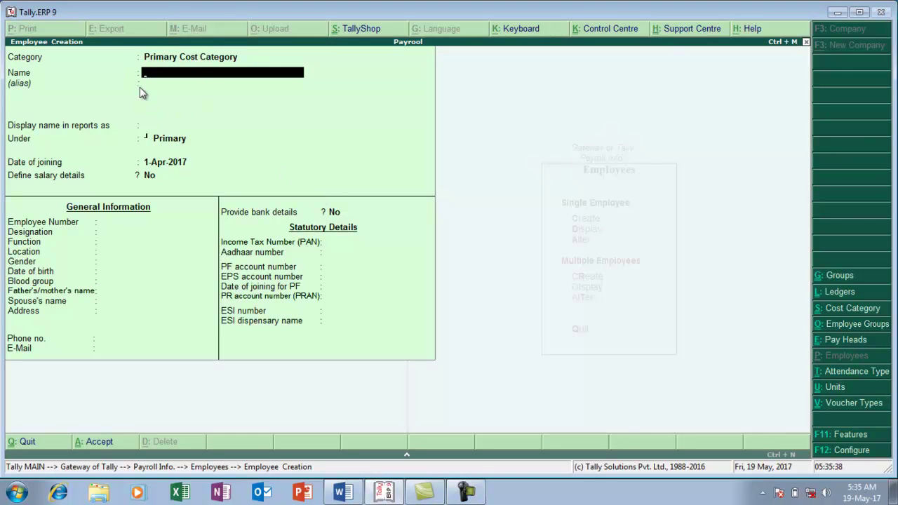
key(Escape)
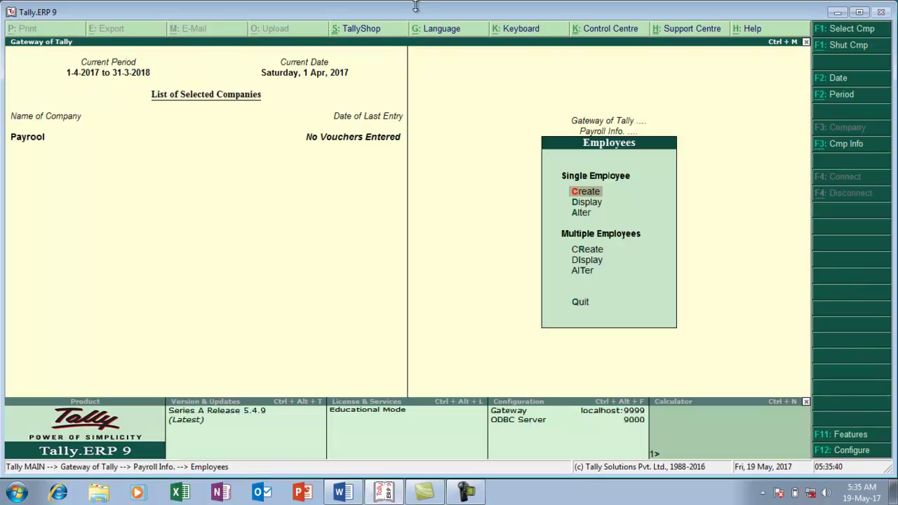
key(Escape)
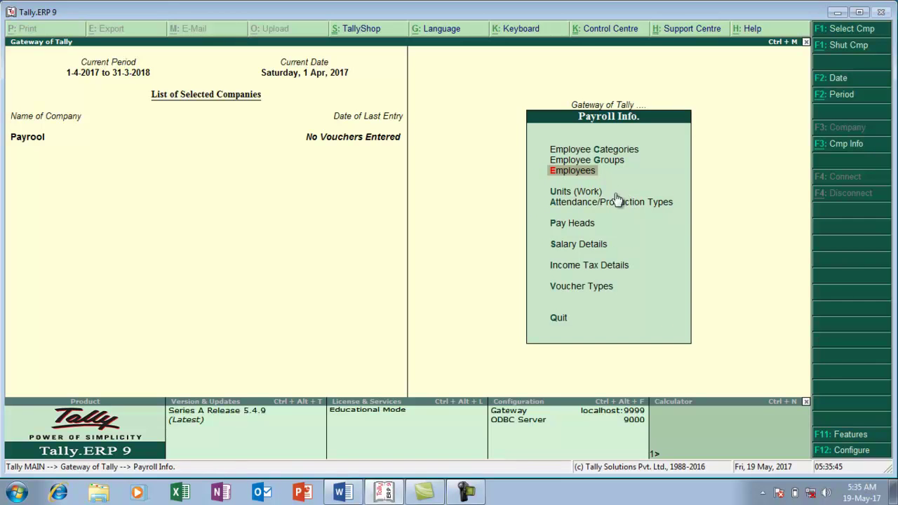
key(alt+Tab)
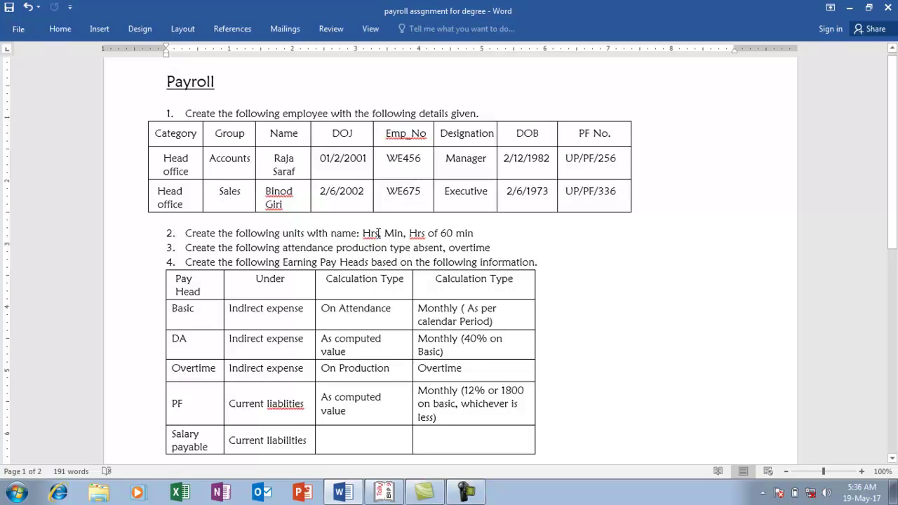
Create the simple work units HR and MIN
key(alt+Tab)
key(Down)
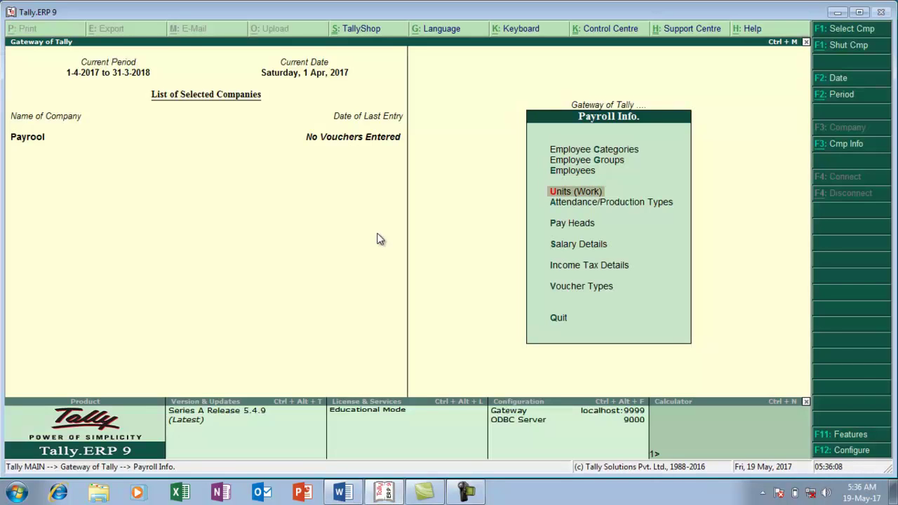
key(Return)
key(Return)
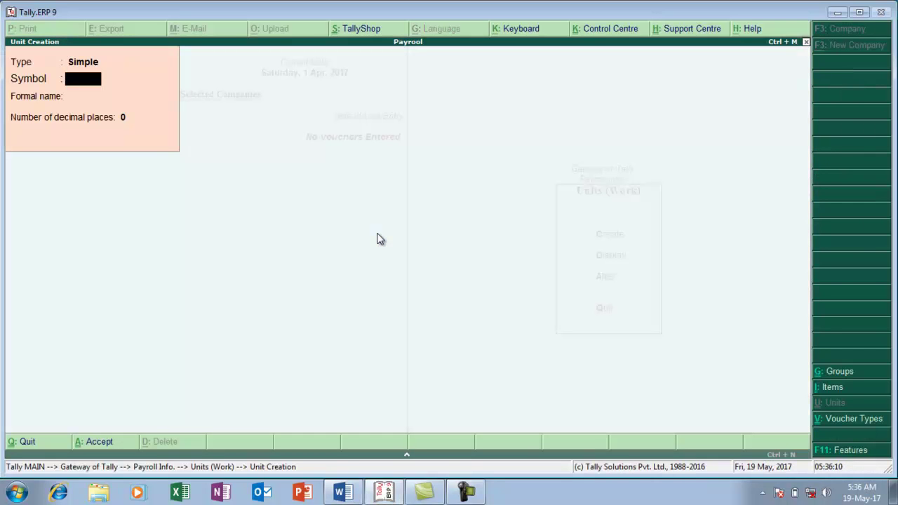
text(HR)
key(Return)
key(Return)
key(Return)
key(Return)
text(MIN)
key(Return)
key(Return)
key(Return)
key(Return)
Create the compound unit HR of 60 MIN and return to Payroll Info
key(BackSpace)
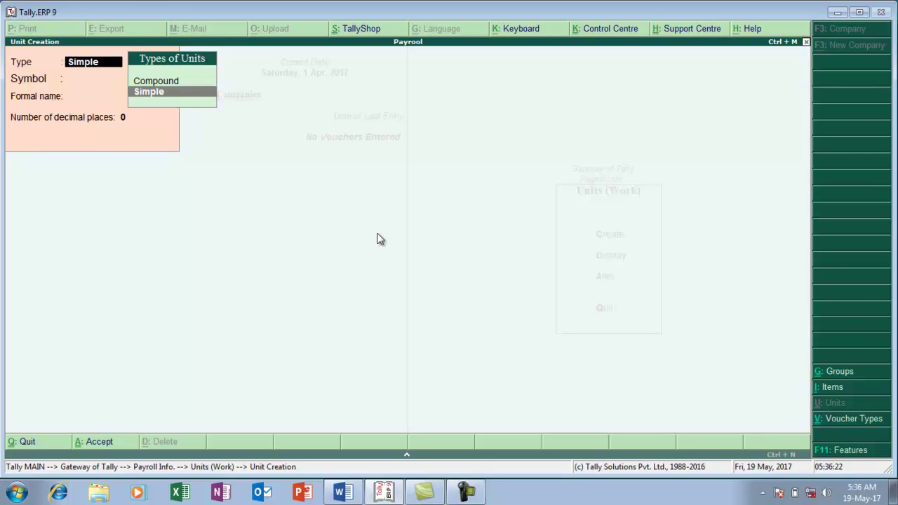
key(Up)
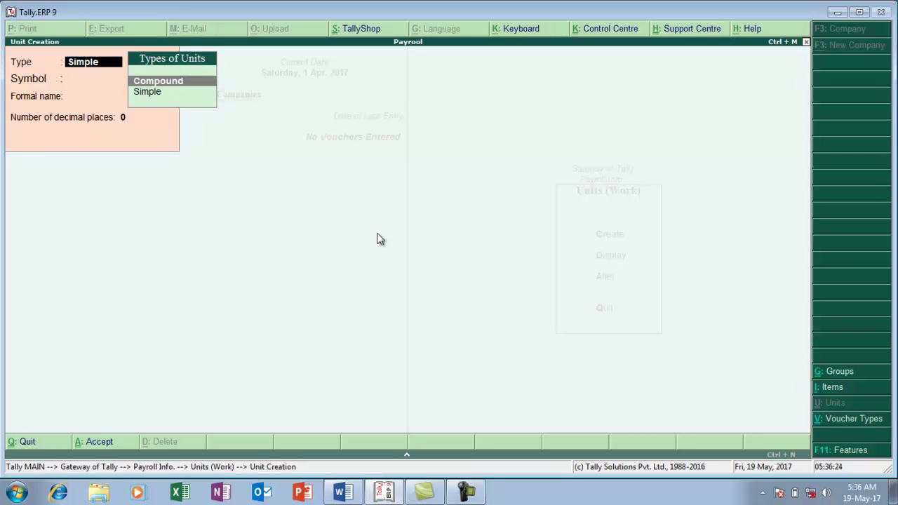
key(Return)
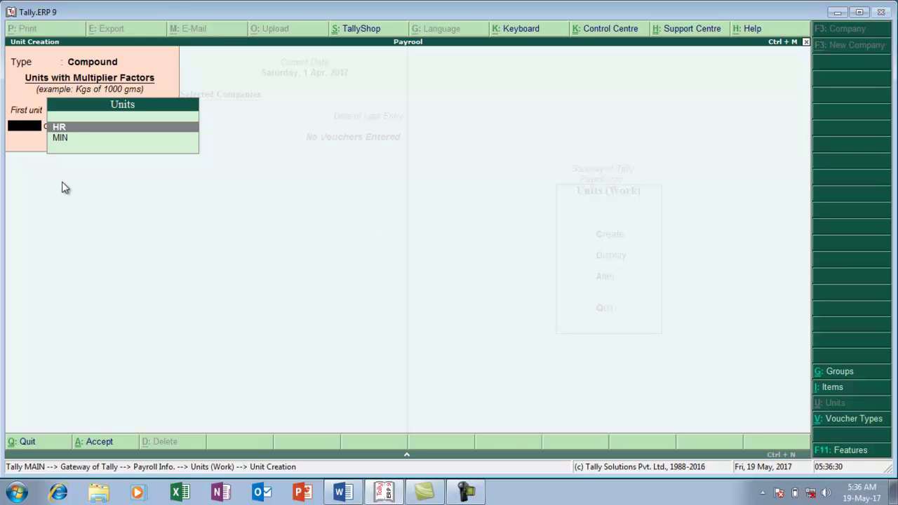
key(Return)
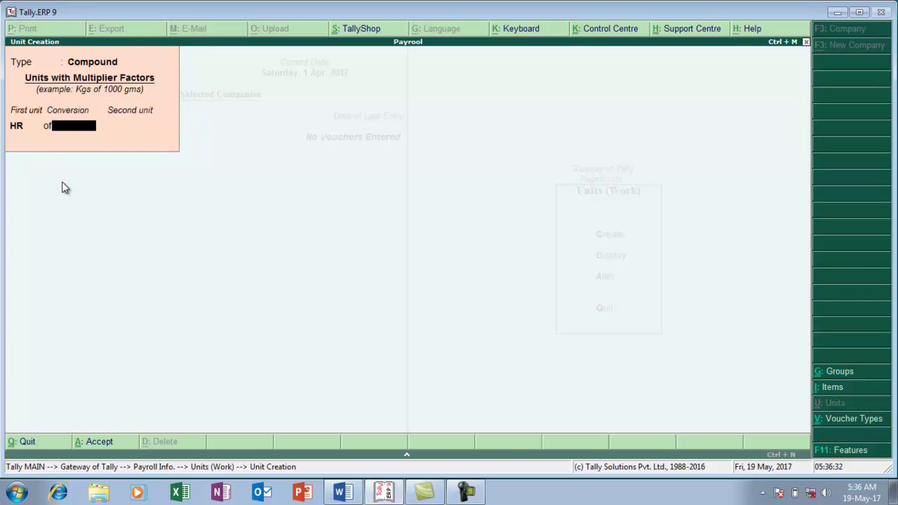
text(60)
key(Return)
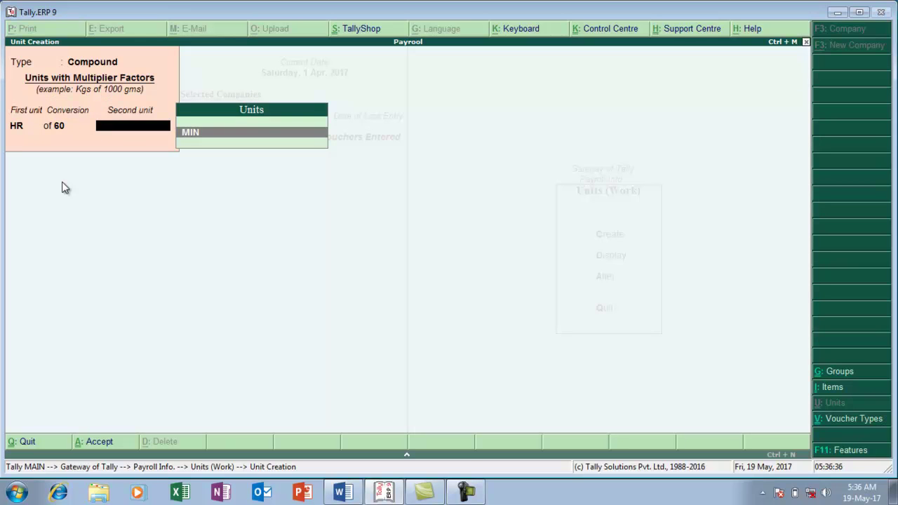
key(Return)
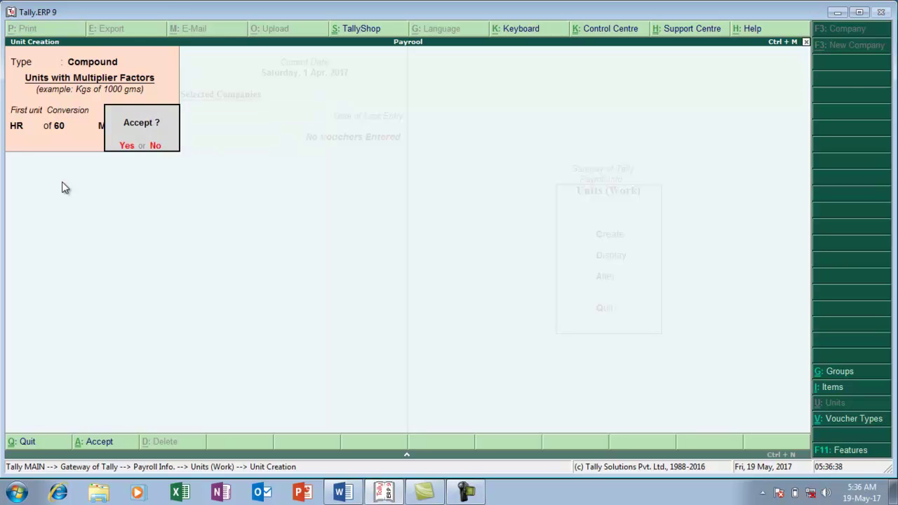
key(Return)
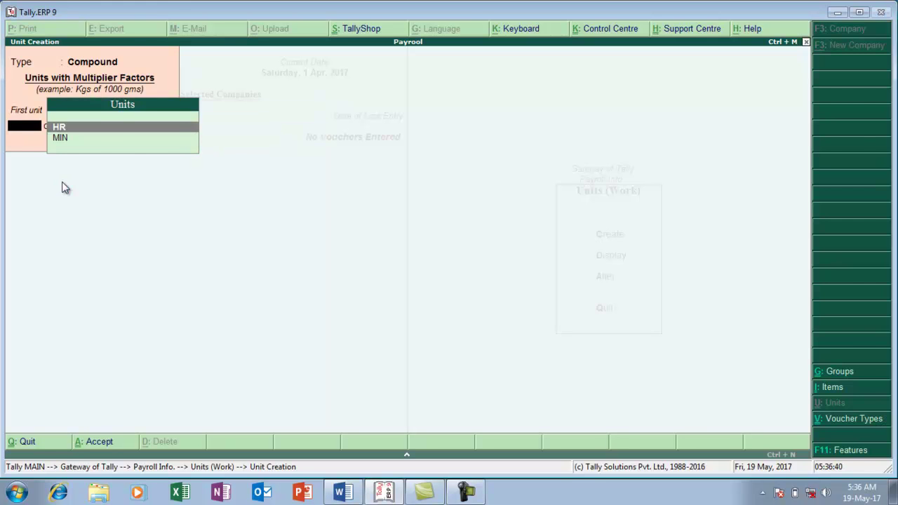
key(Escape)
key(Escape)
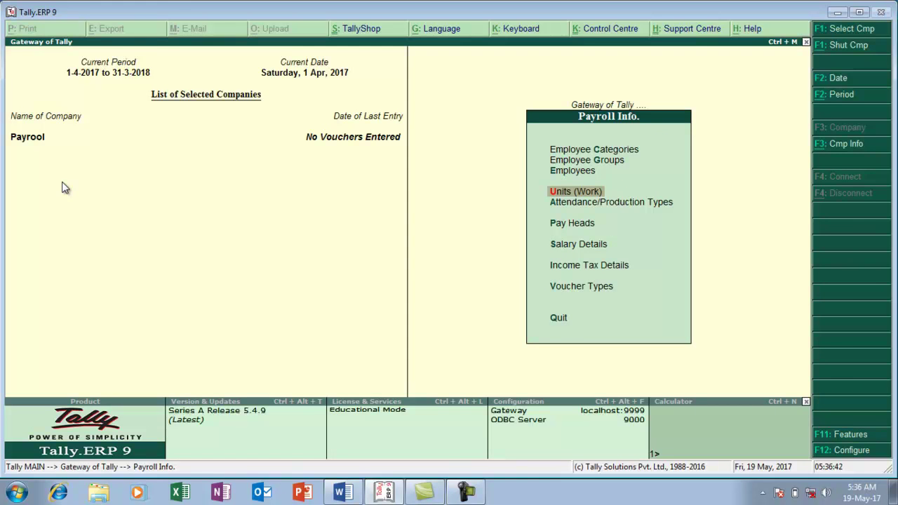
key(alt+Tab)
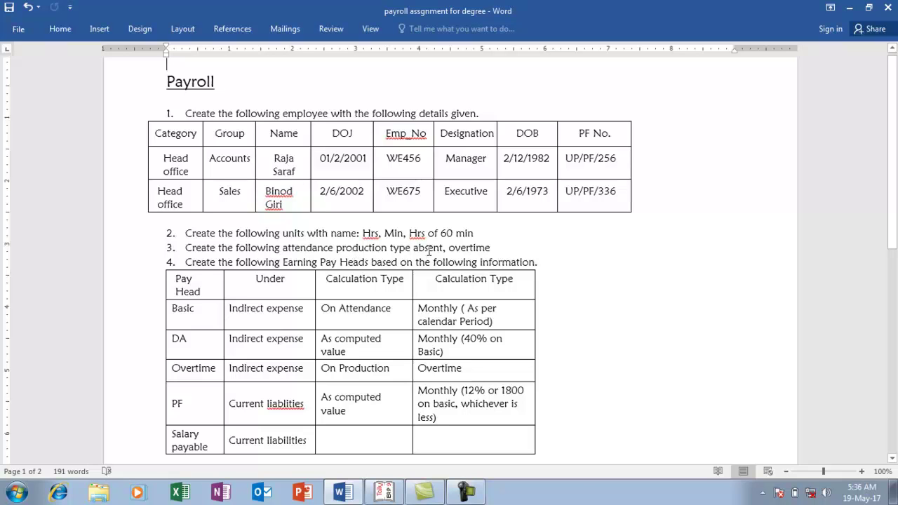
Create attendance type ABSENT under Primary as Leave without Pay
key(alt+Tab)
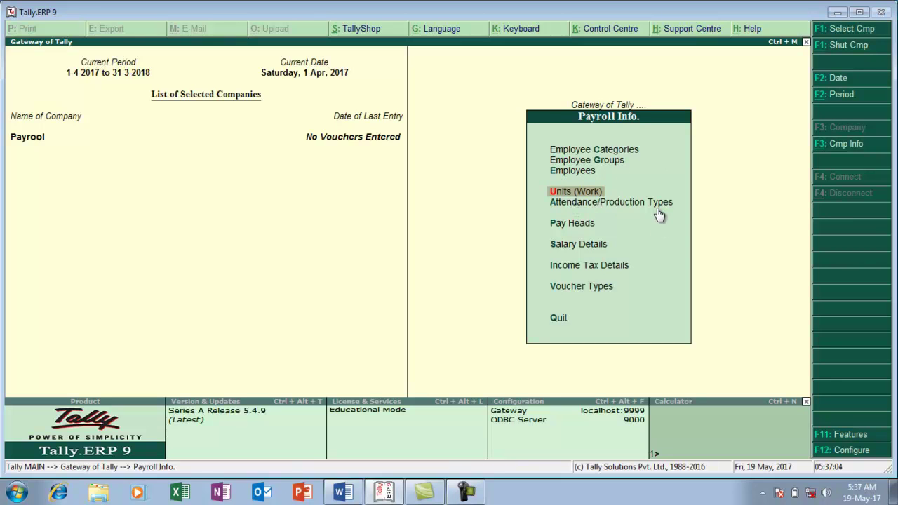
key(Down)
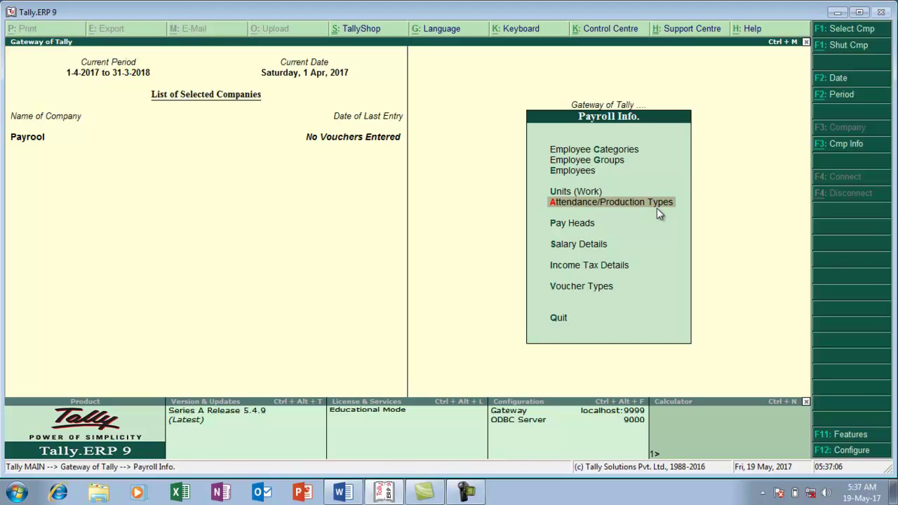
key(Return)
key(Return)
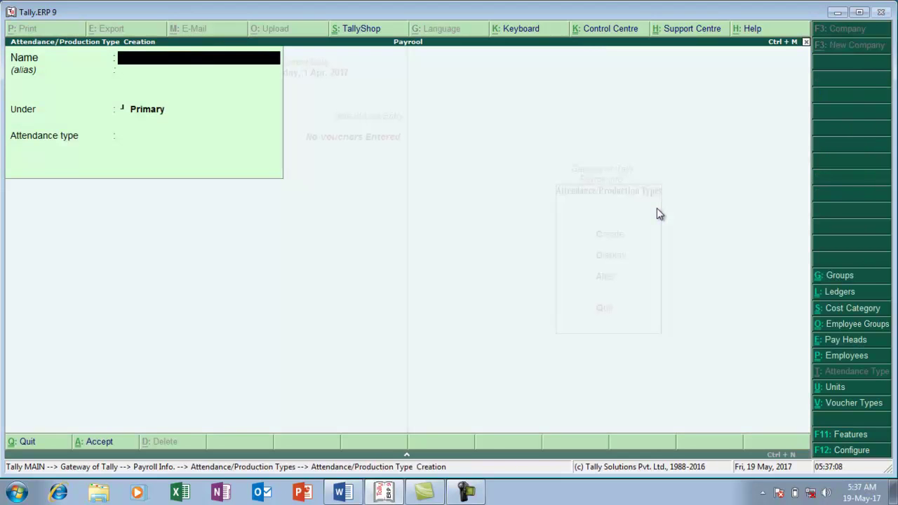
text(ABSENT)
key(Return)
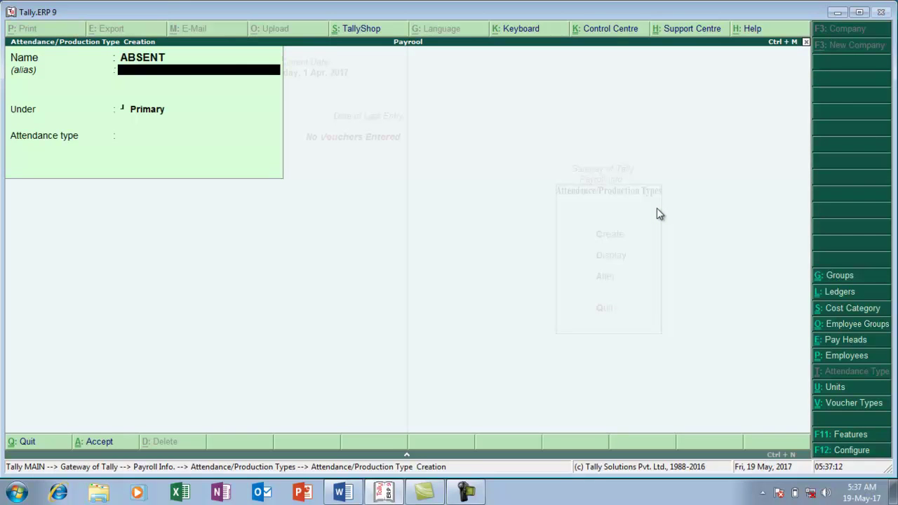
key(Return)
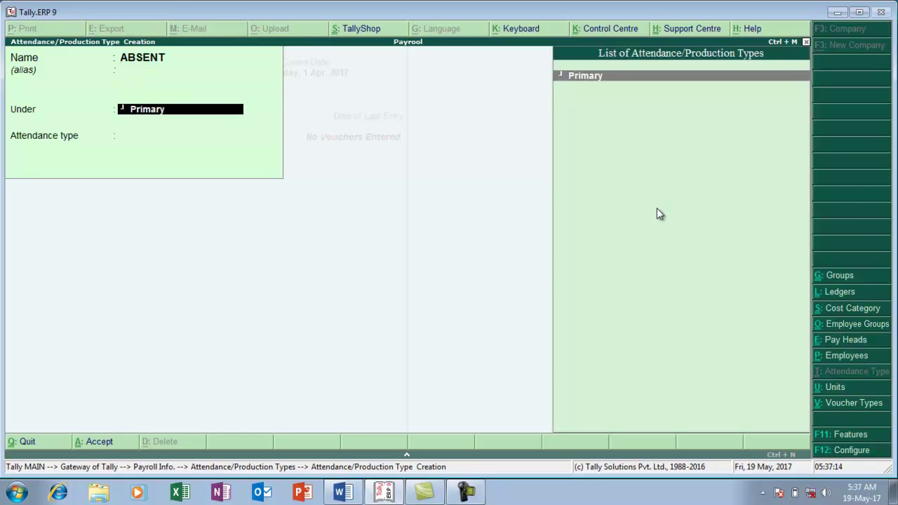
key(Return)
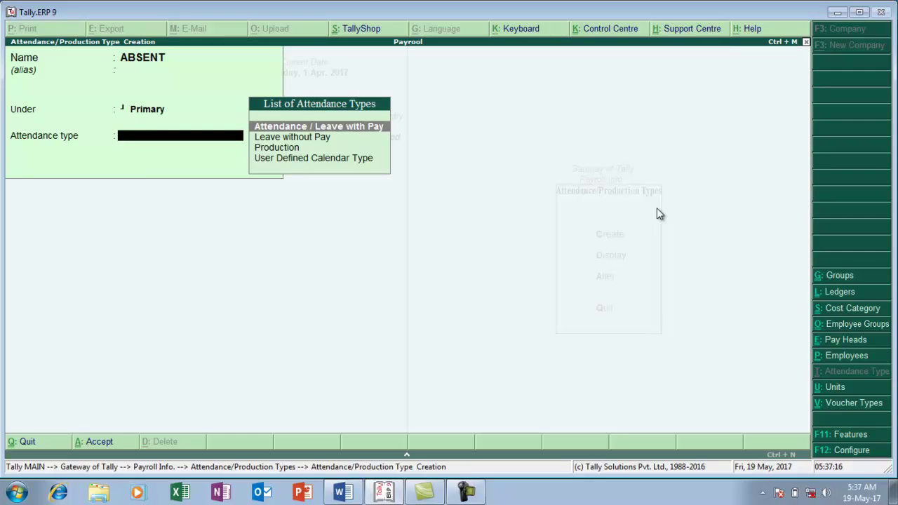
key(Down)
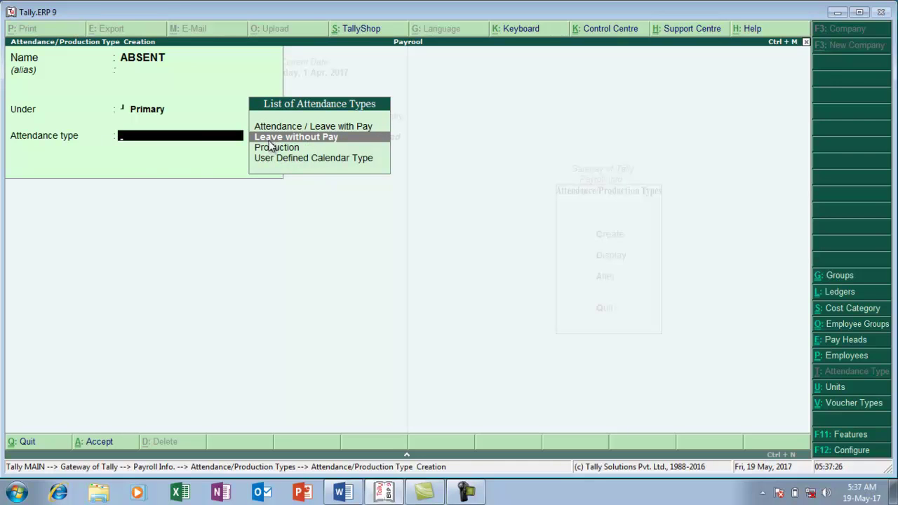
click(268, 141)
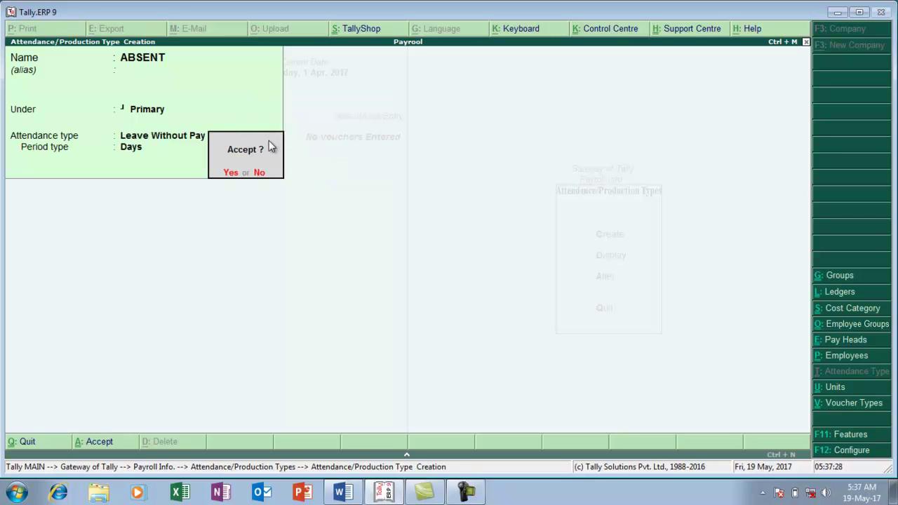
key(Return)
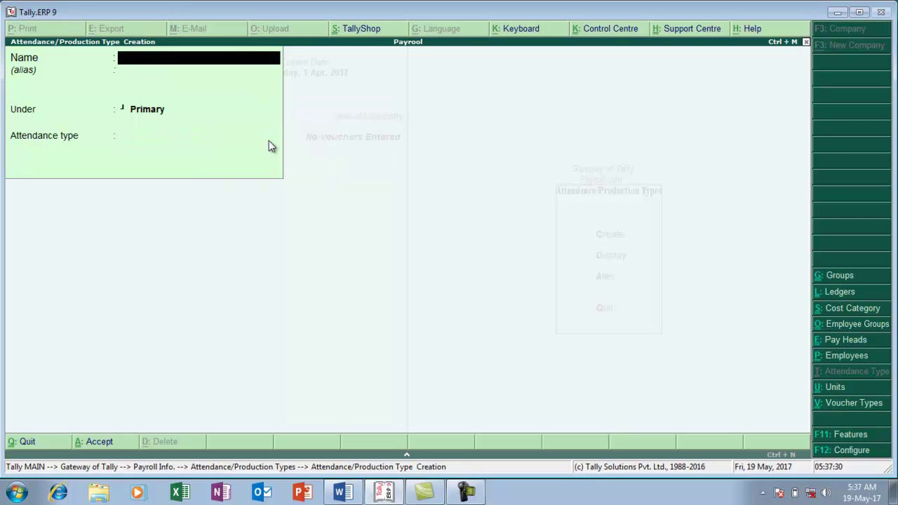
Create OVERTIME as a Production attendance type measured in HR of 60 MIN
text(OVERTIME)
key(Return)
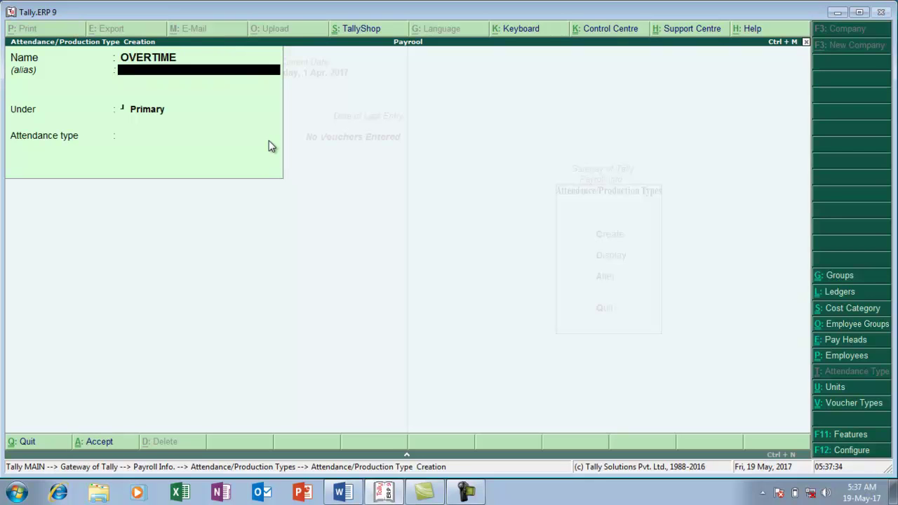
key(Return)
key(Return)
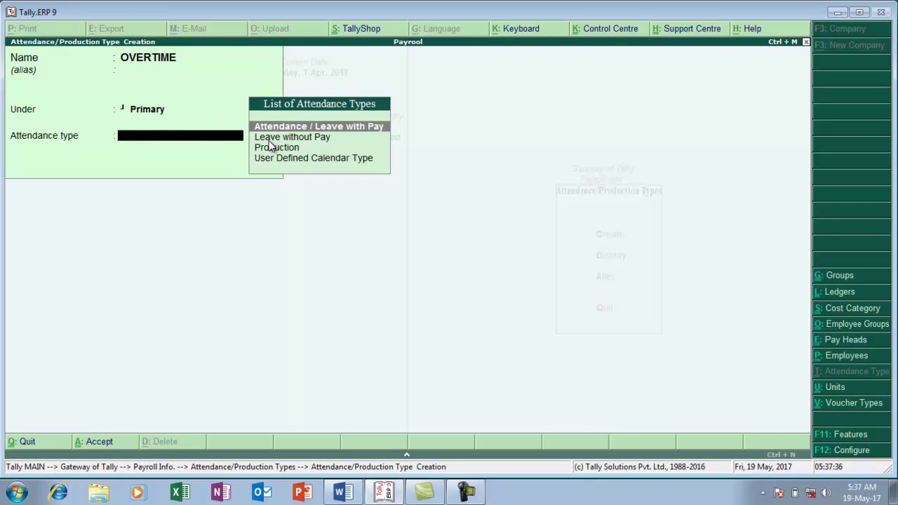
key(Down)
key(Down)
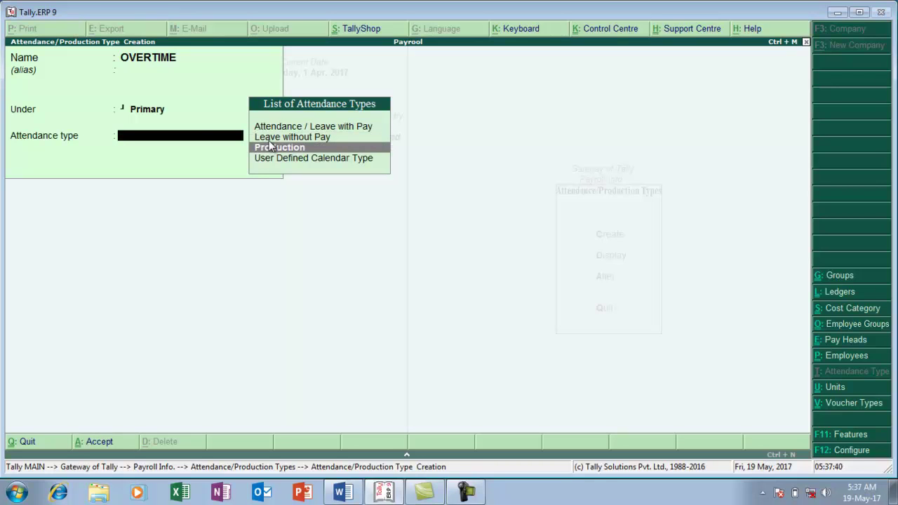
key(Return)
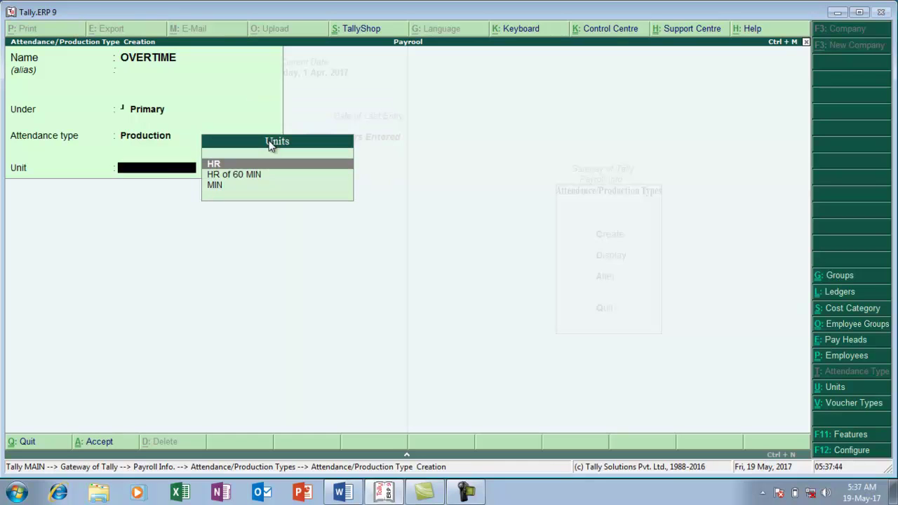
key(Down)
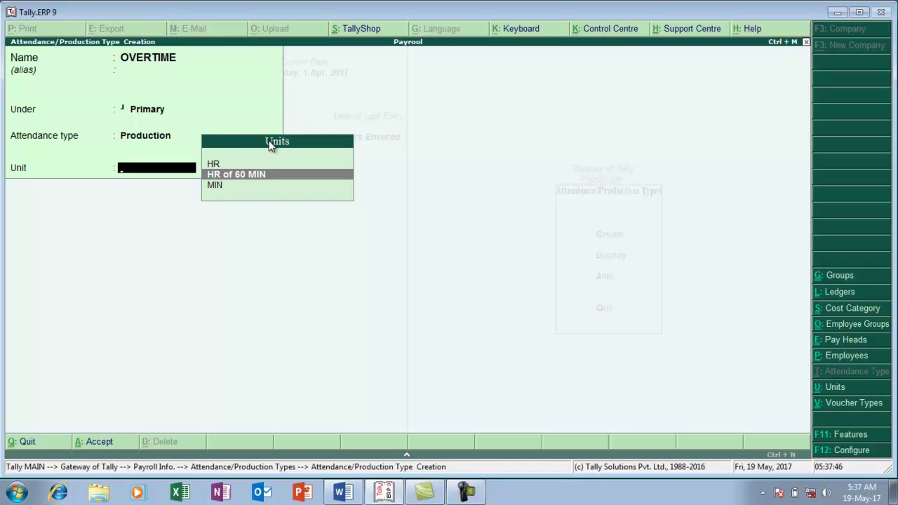
key(Return)
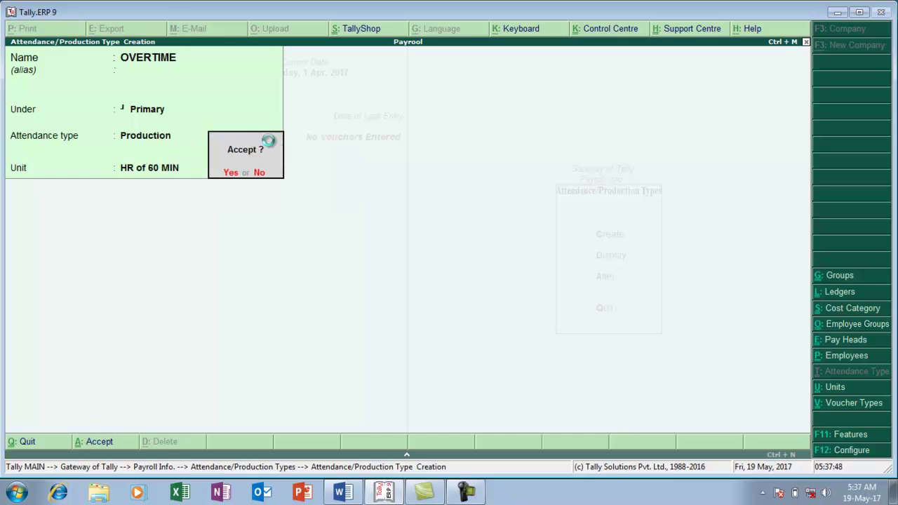
key(Return)
key(alt+Tab)
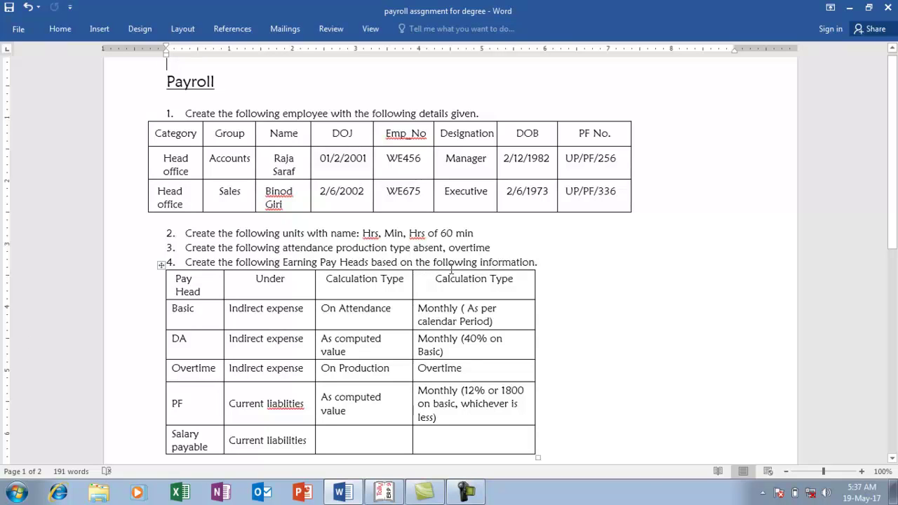
Scroll through the assignment's pay heads and salary structure tables
key(Down)
key(Down)
key(Down)
key(Down)
key(Down)
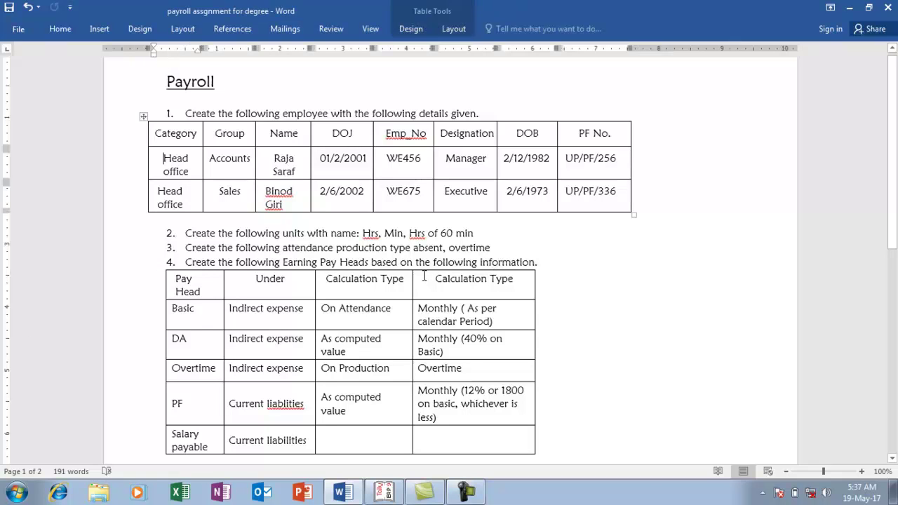
key(Down)
key(Down)
key(Down)
key(Down)
key(Down)
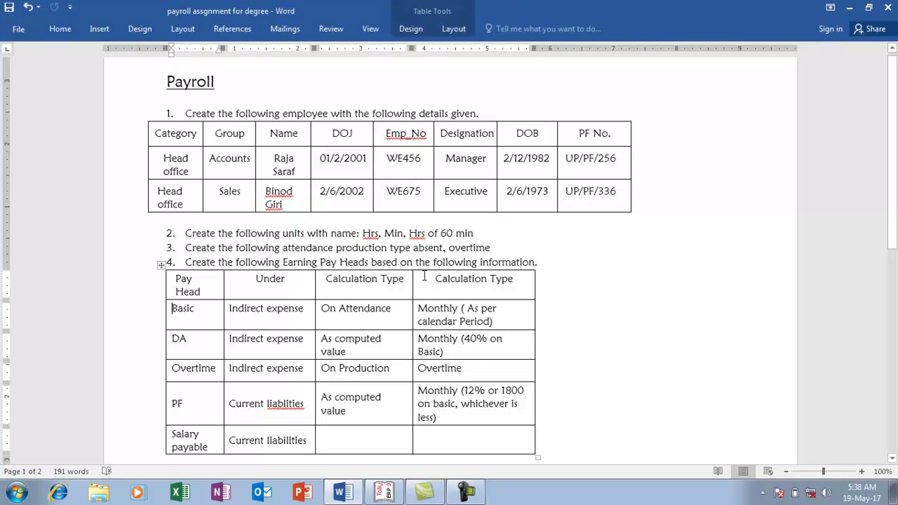
key(Down)
key(Down)
key(Down)
key(Down)
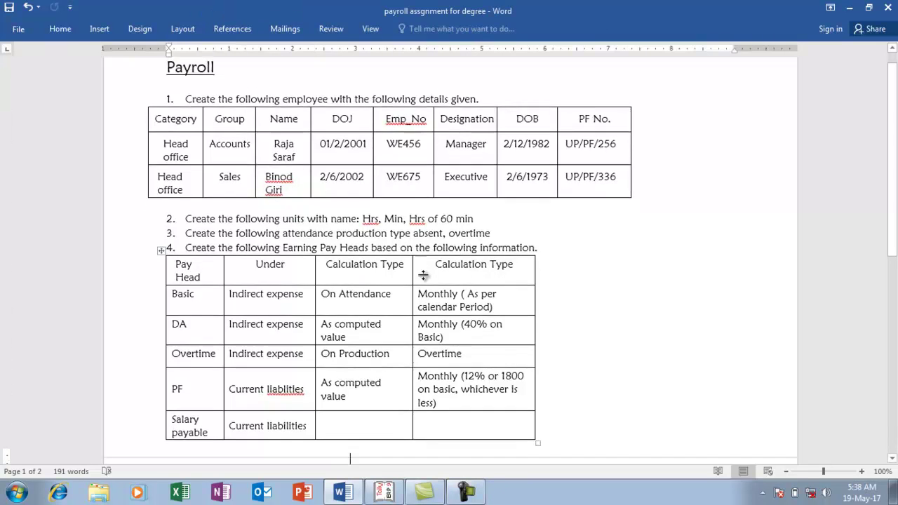
key(Up)
key(Up)
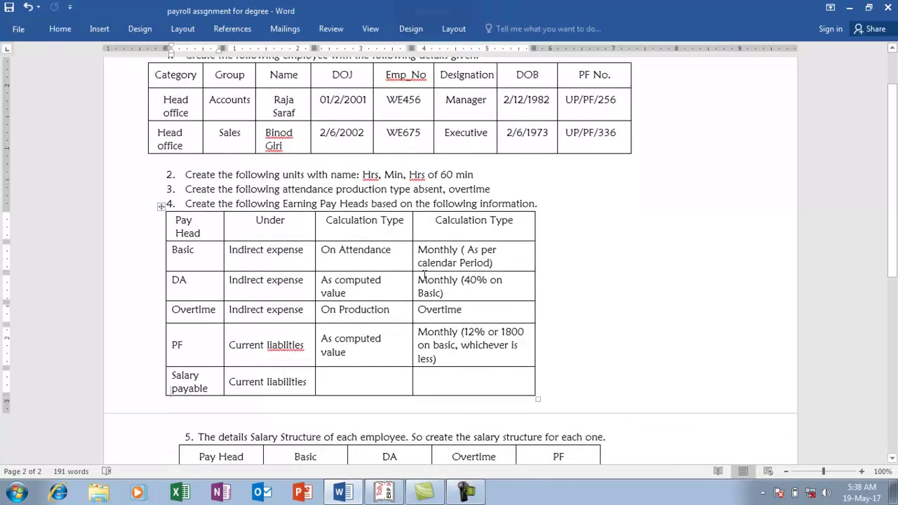
Quit attendance type creation and start a new pay head from Payroll Info
key(alt+Tab)
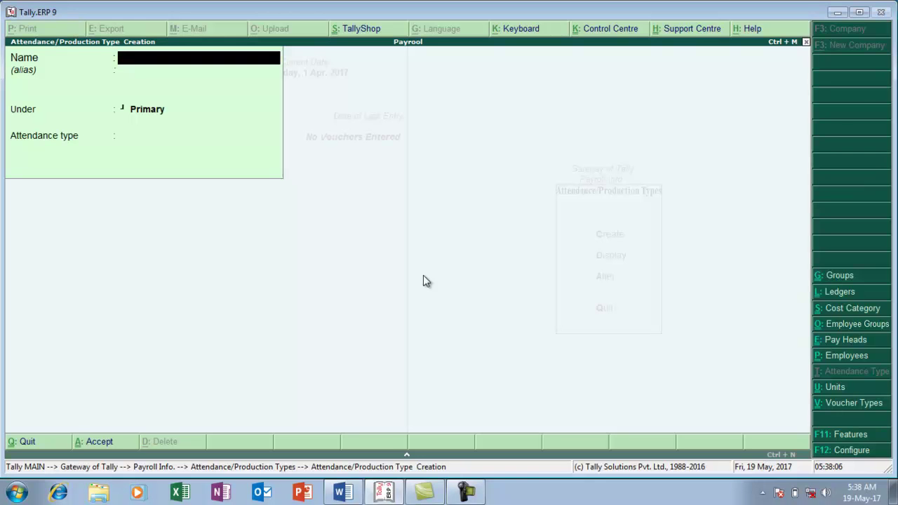
key(Escape)
key(y)
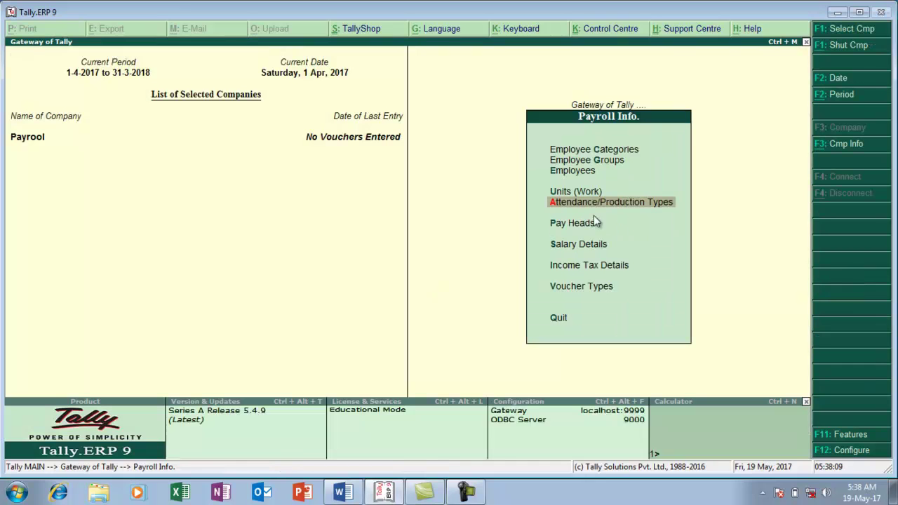
click(572, 224)
click(569, 228)
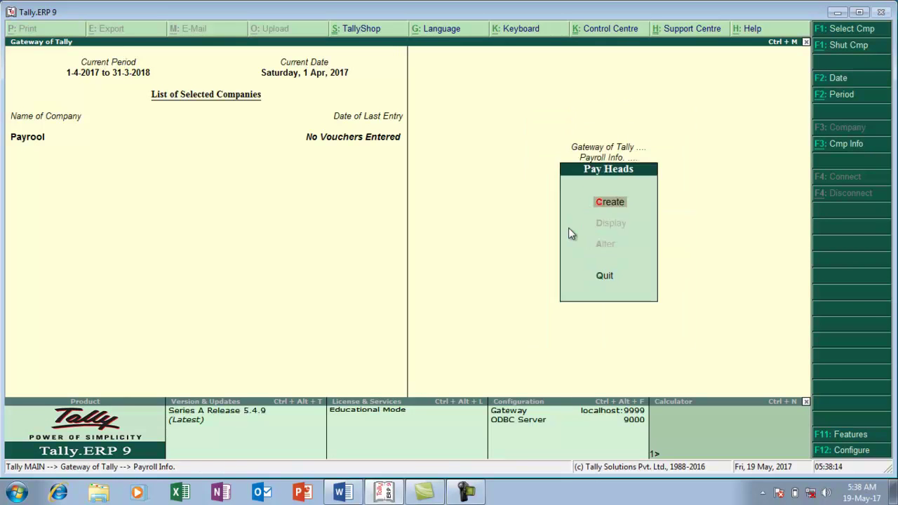
key(Return)
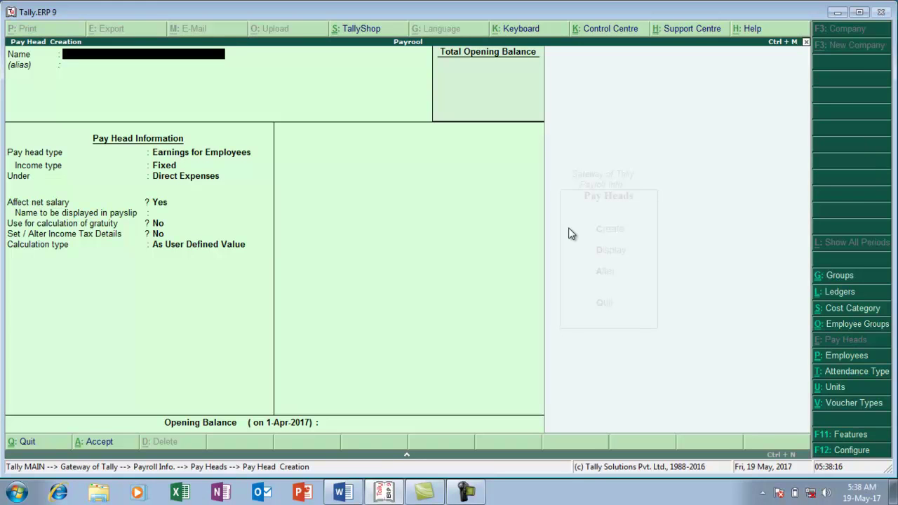
key(alt+Tab)
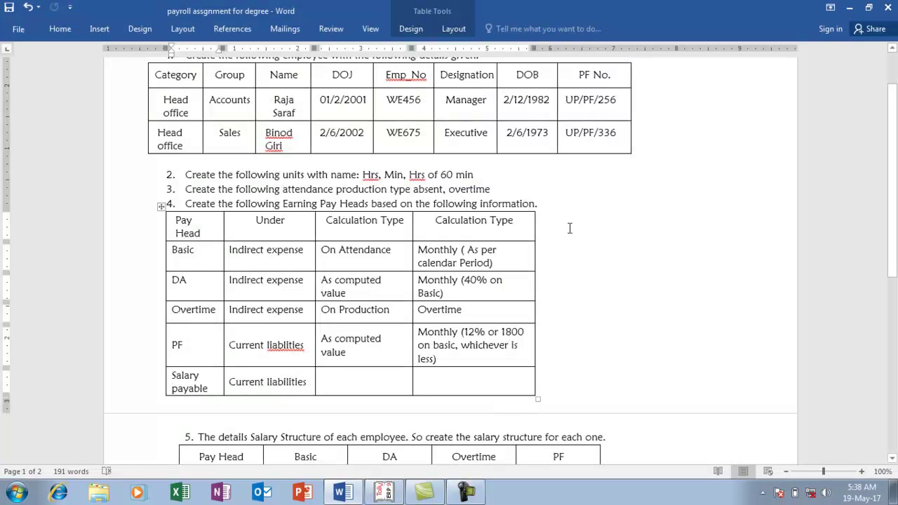
key(alt+Tab)
Name it BASIC: Earnings for Employees, Fixed, under Indirect Expenses, used for gratuity
text(B)
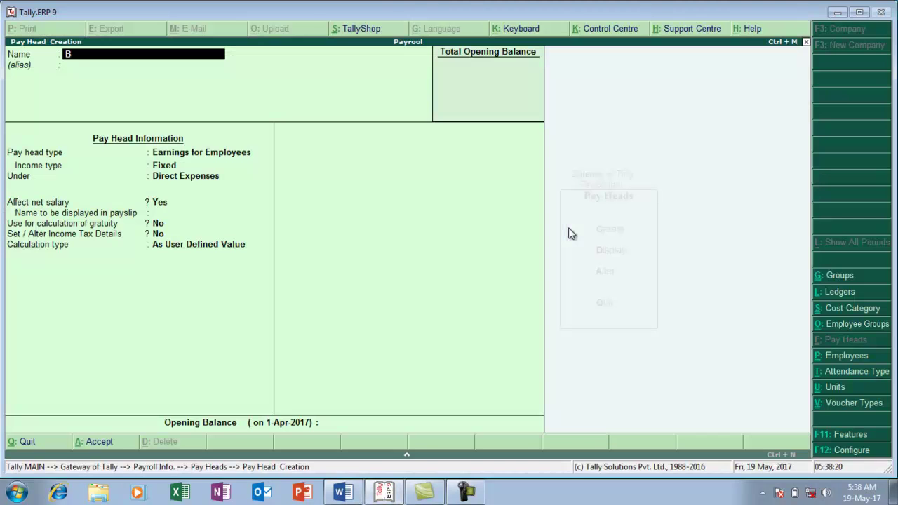
text(ASIC)
key(Return)
key(Return)
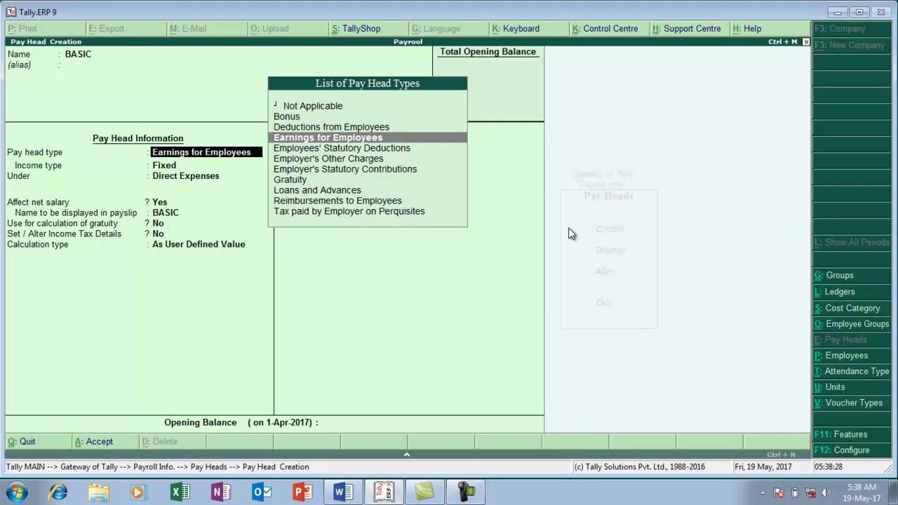
key(Return)
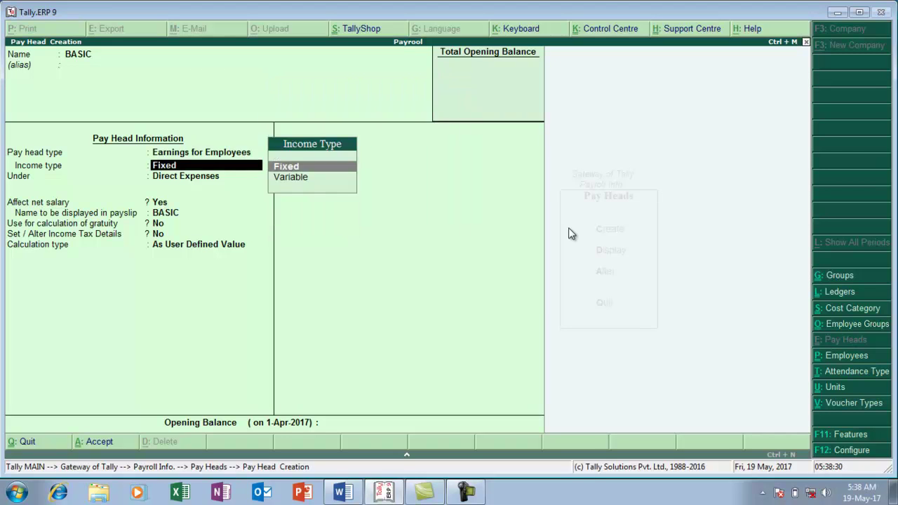
key(Return)
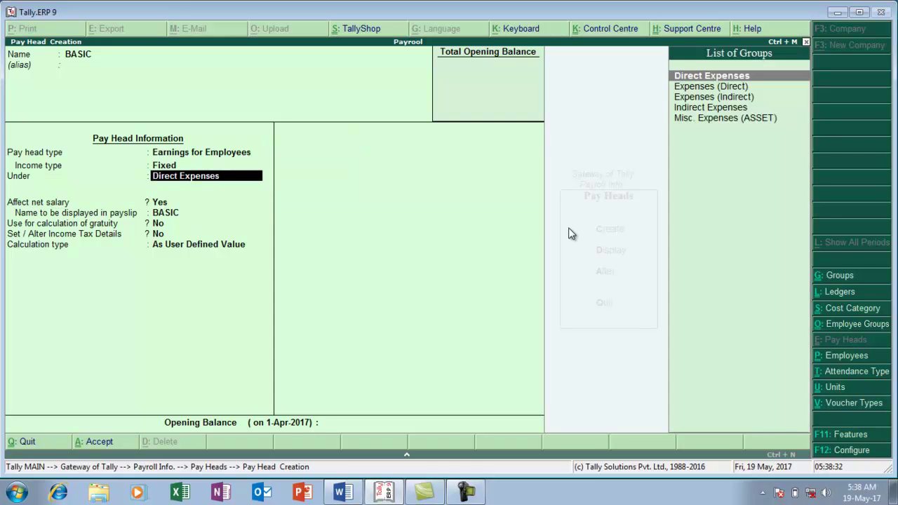
text(I)
key(Down)
key(Up)
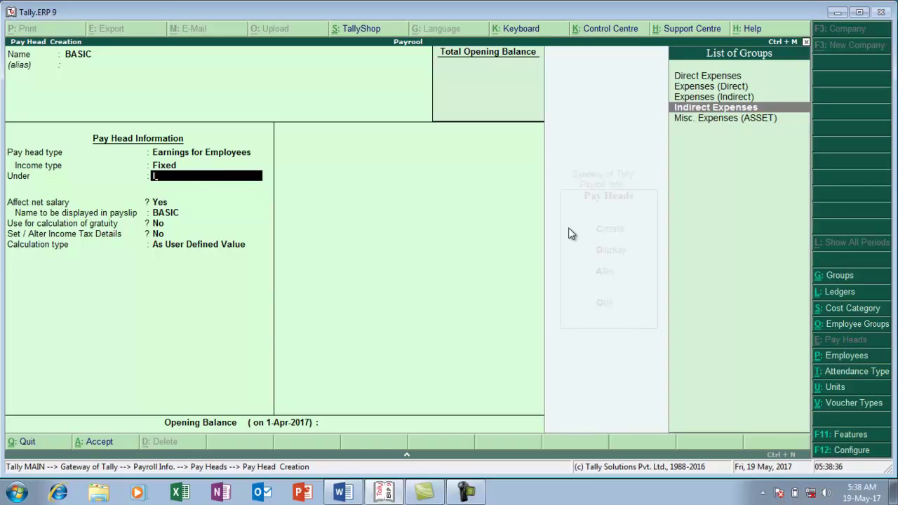
key(Return)
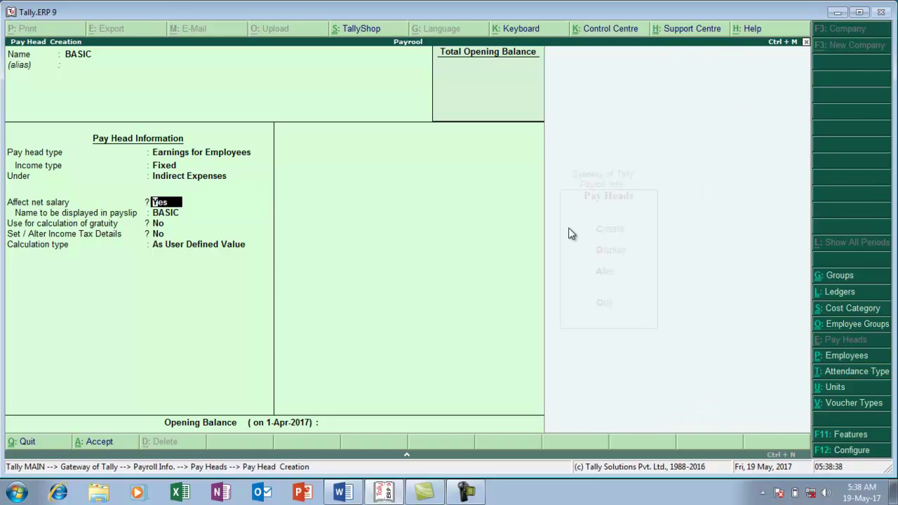
key(Return)
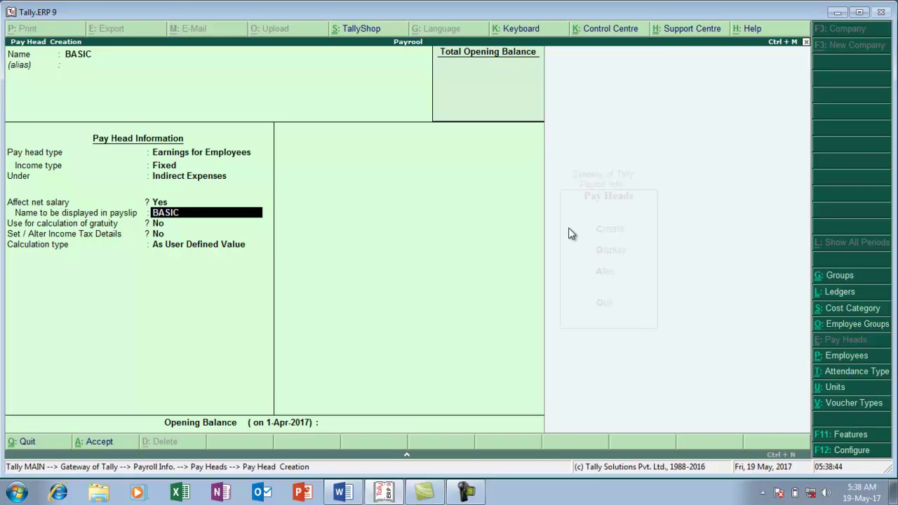
key(Return)
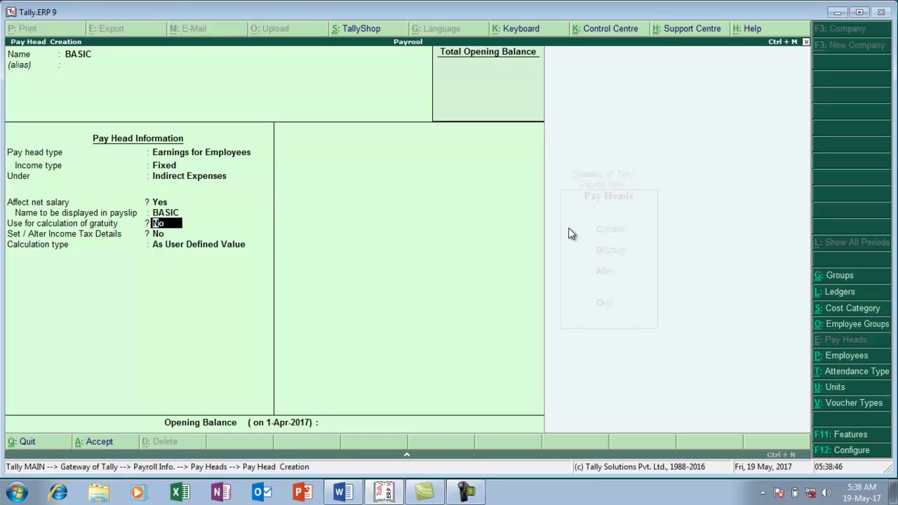
text(Y)
key(Return)
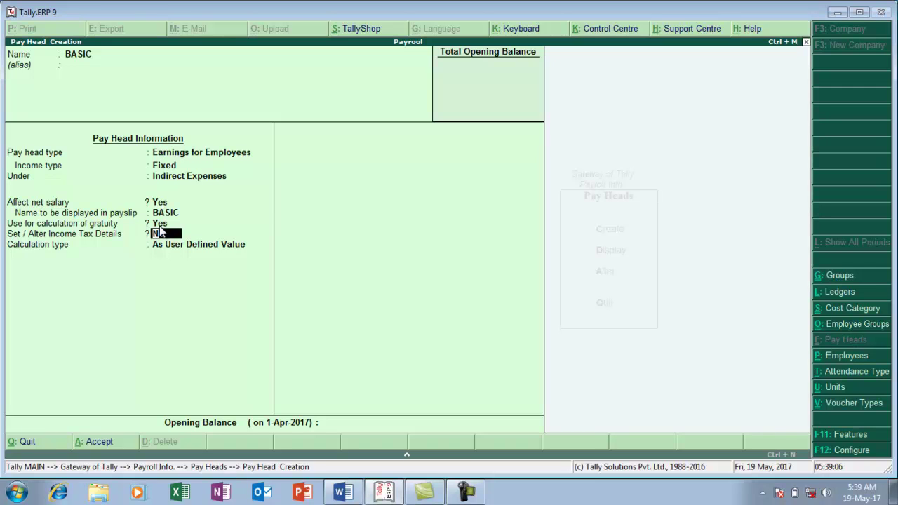
key(Return)
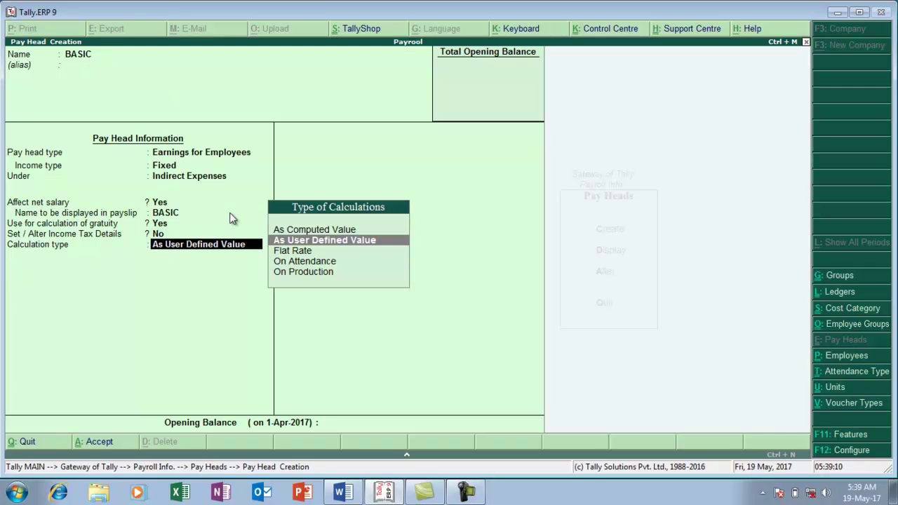
Set BASIC On Attendance, ABSENT as leave without pay, monthly per calendar period
key(Down)
key(Down)
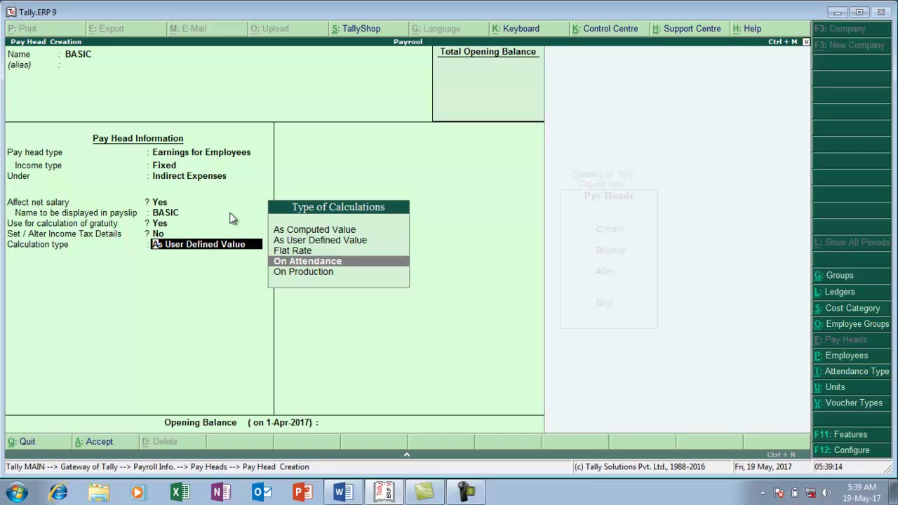
key(Return)
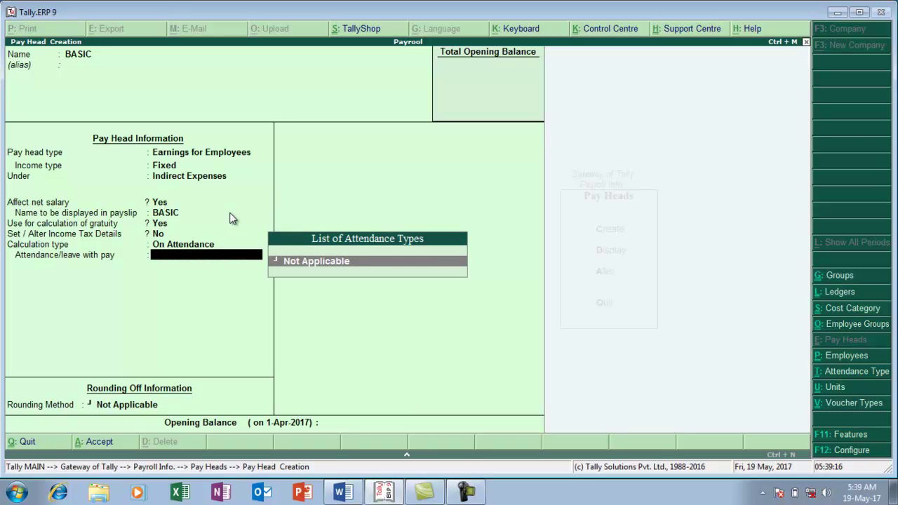
key(Return)
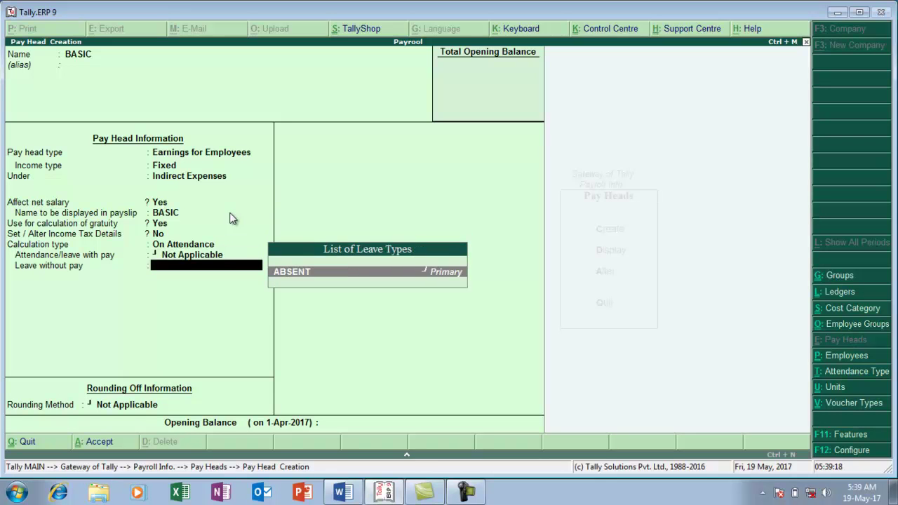
key(Return)
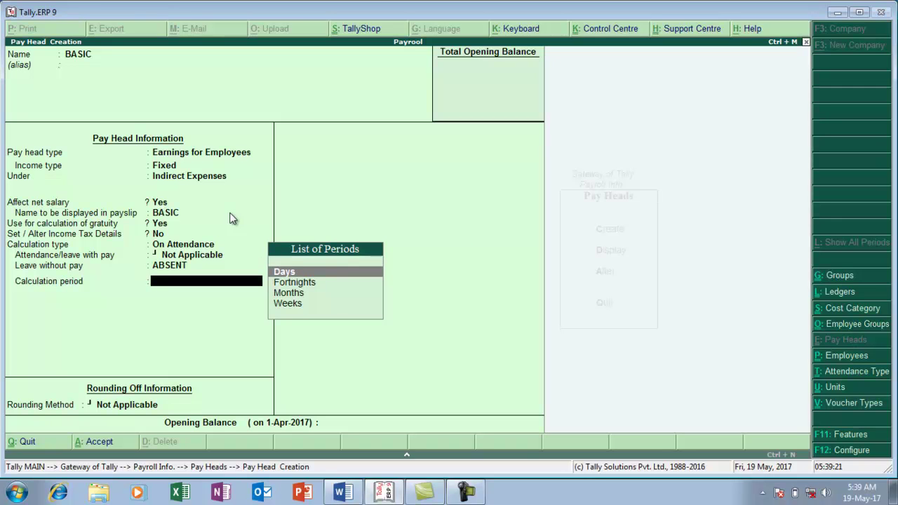
key(Down)
key(Down)
key(Down)
key(Up)
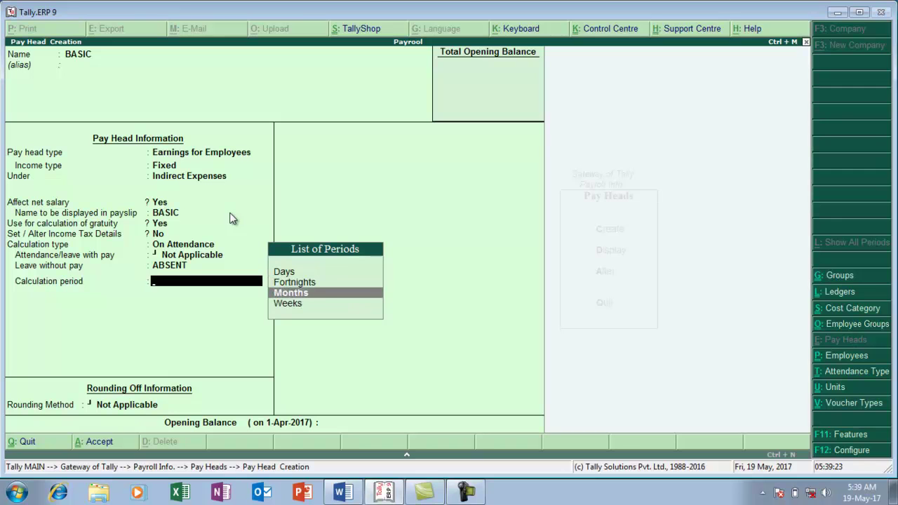
key(Return)
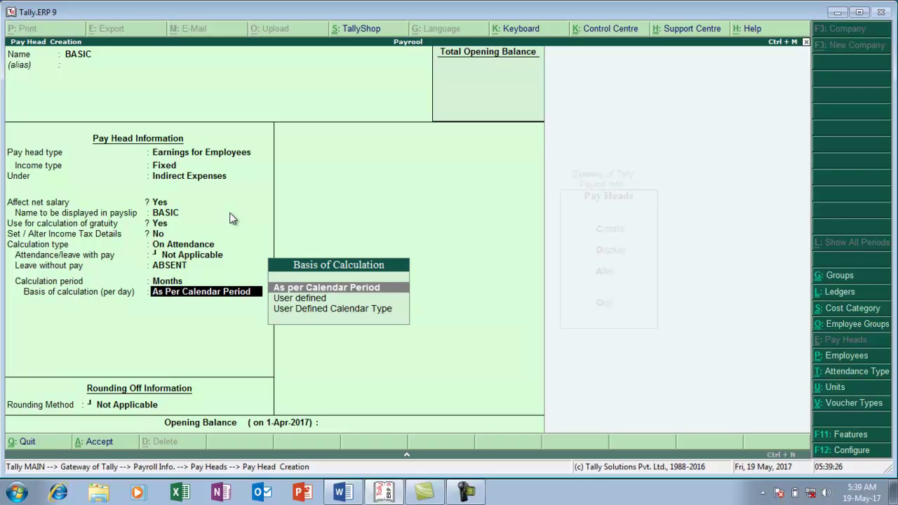
key(Down)
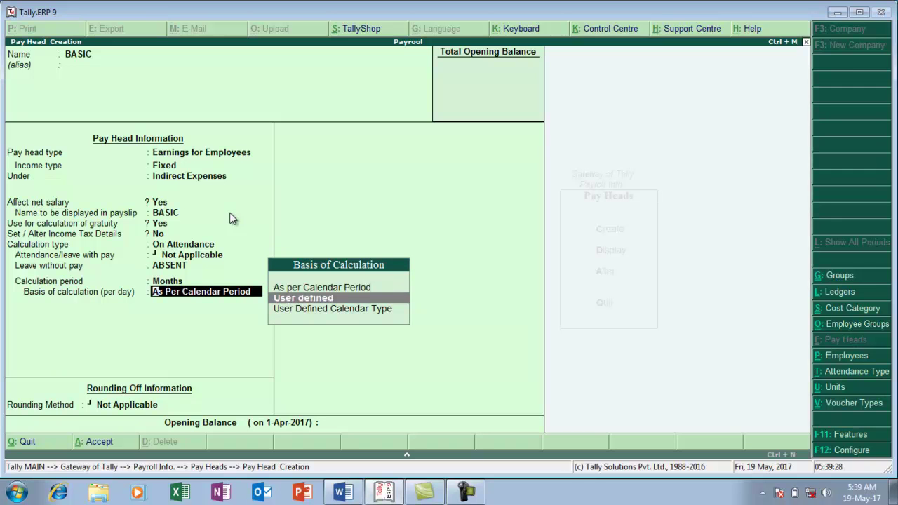
key(Up)
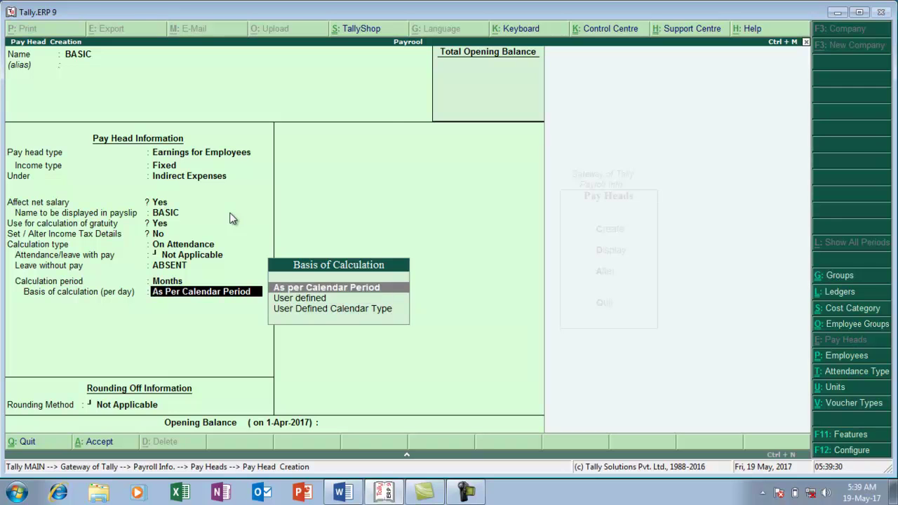
key(Return)
Apply Normal Rounding with limit 1 and save the BASIC pay head
text(N)
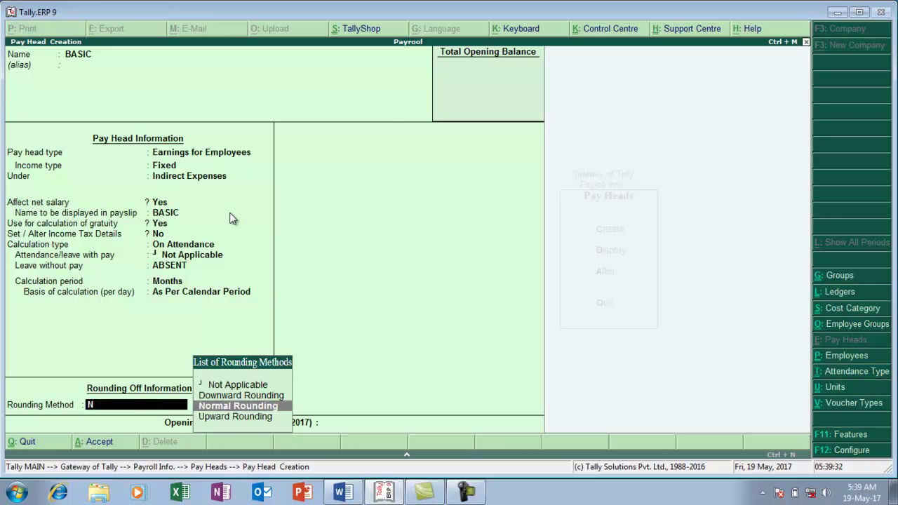
key(Return)
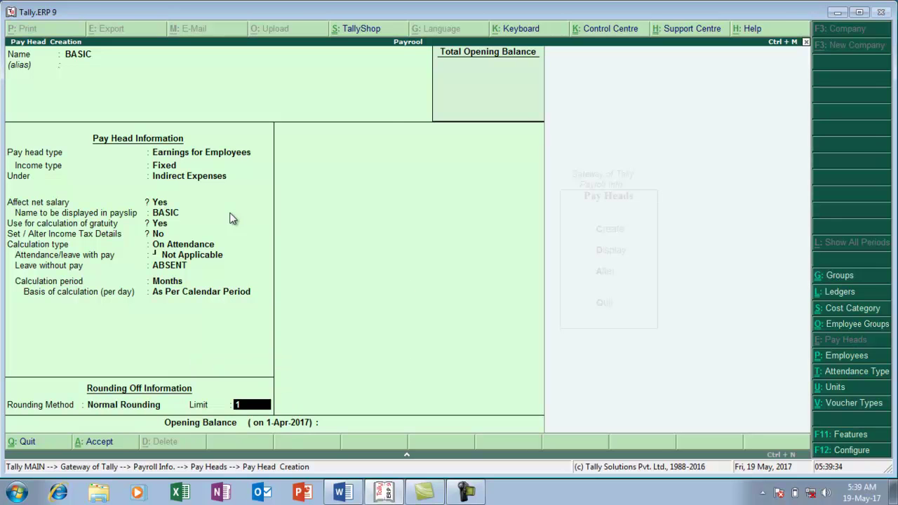
key(Return)
key(Return)
key(Return)
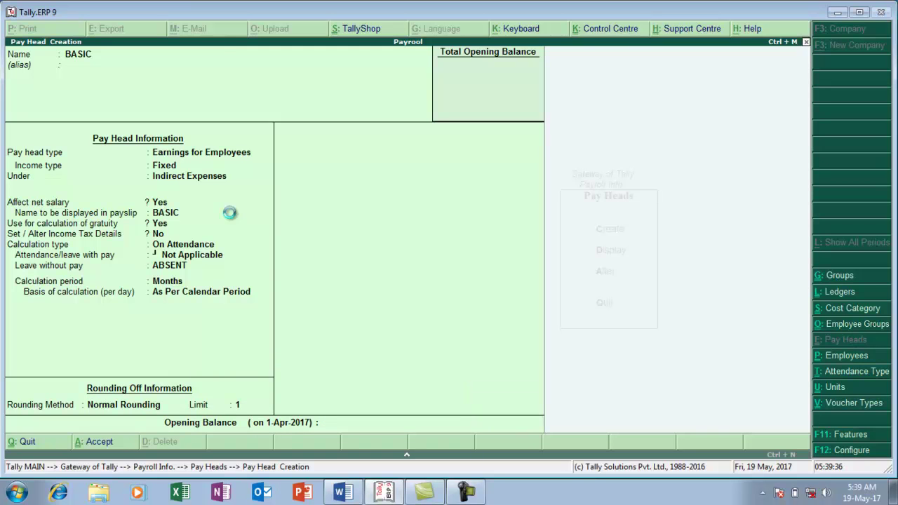
key(alt+Tab)
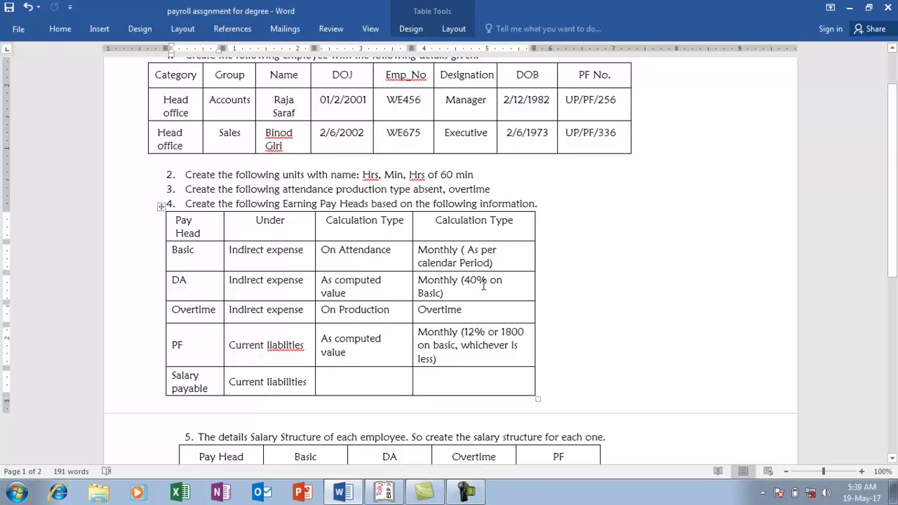
Name the pay head DA as a Fixed employee earning under Indirect Expenses
key(alt+Tab)
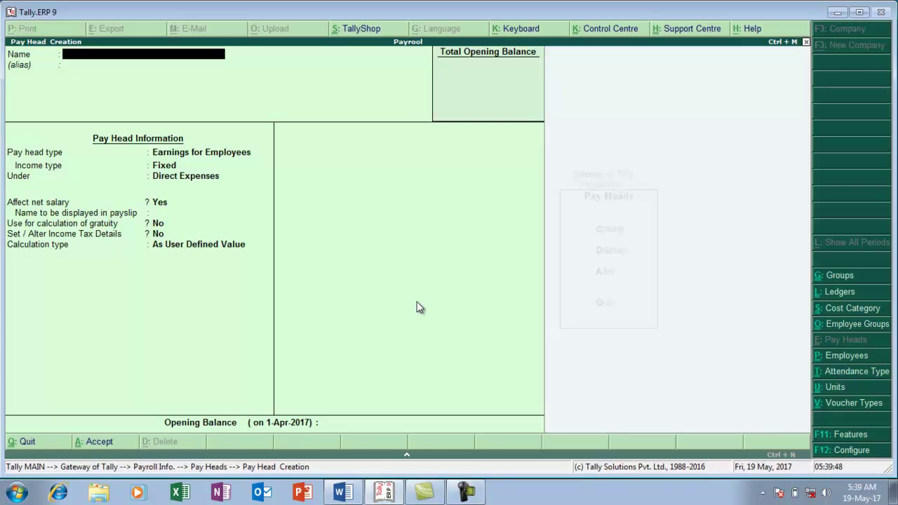
text(DA)
key(Return)
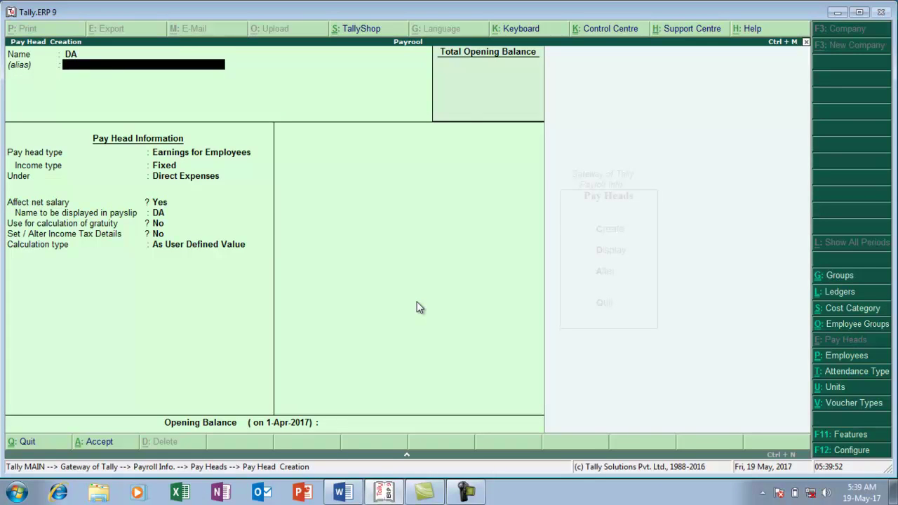
key(Return)
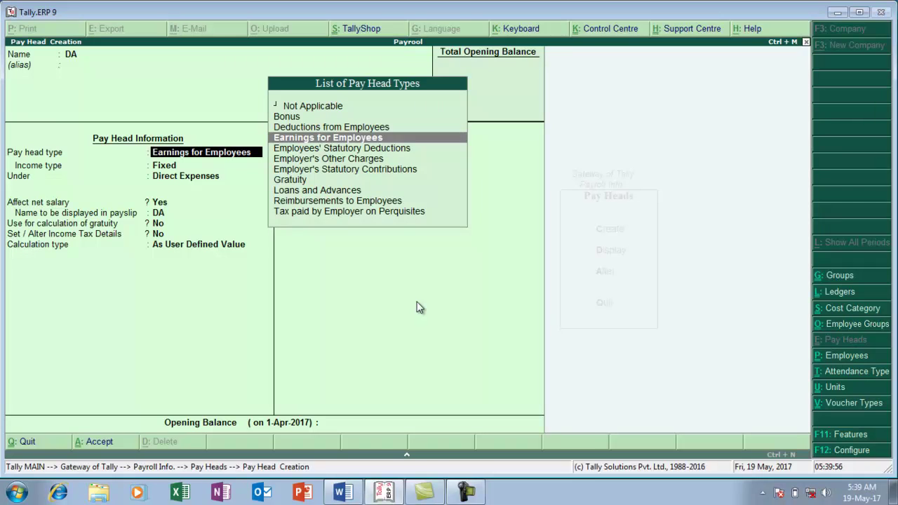
key(Return)
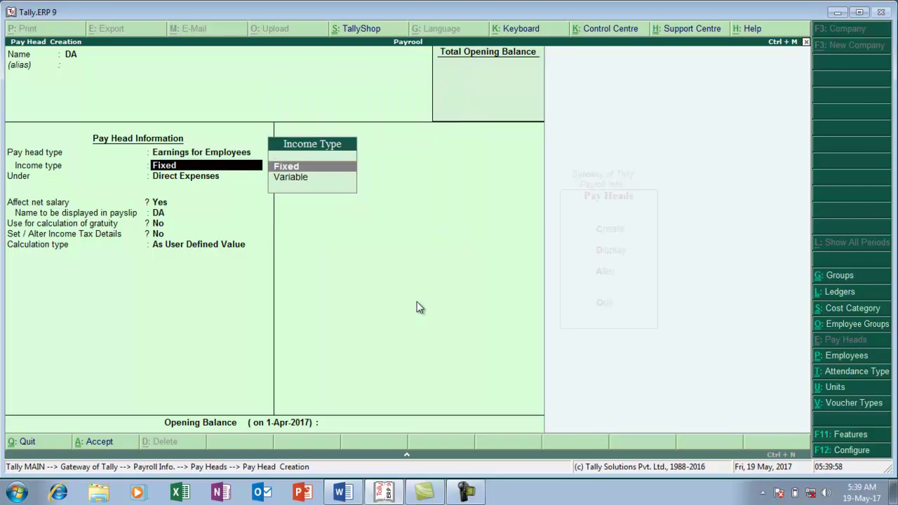
key(Return)
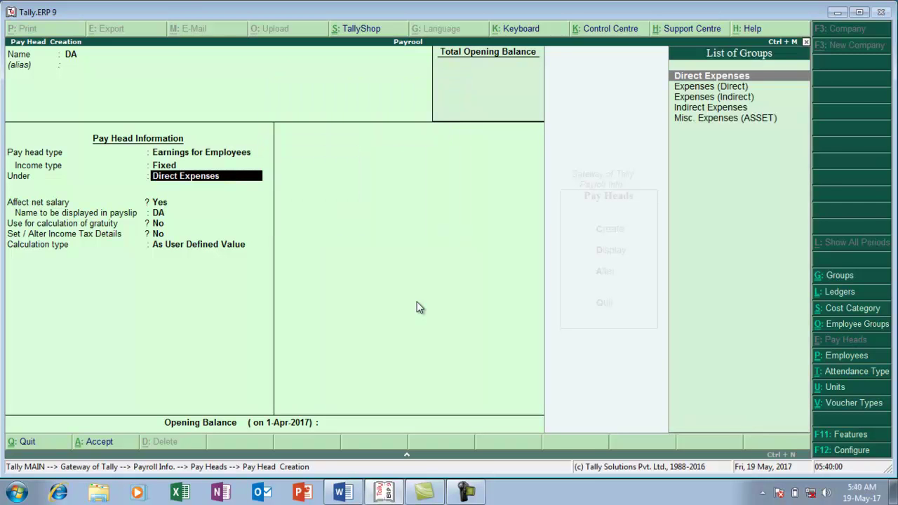
text(I)
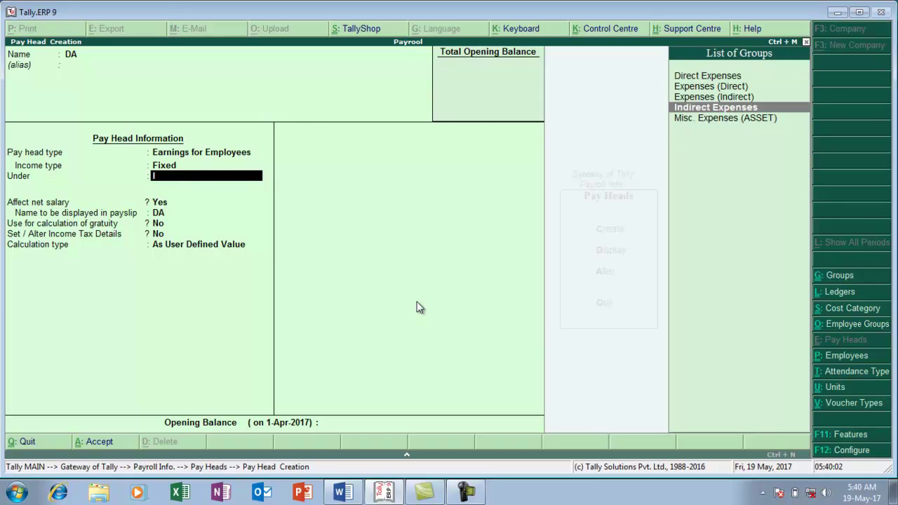
key(Return)
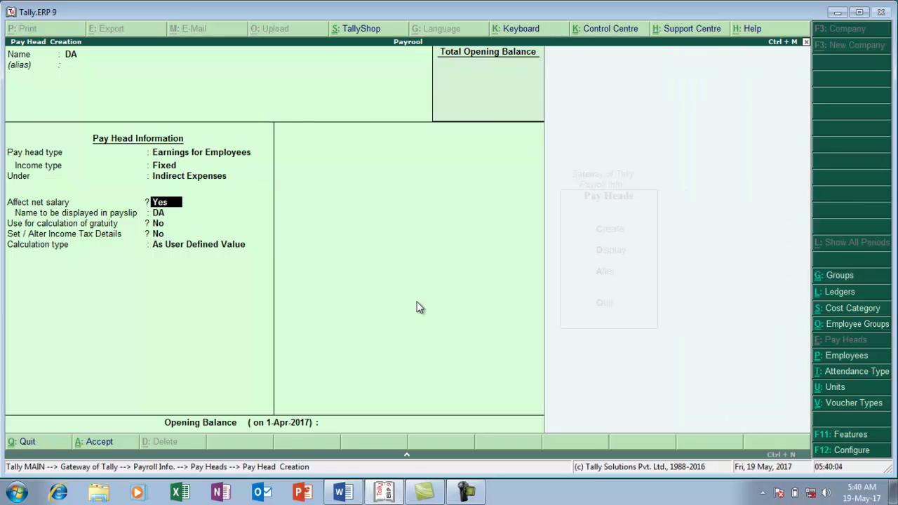
key(Return)
key(Return)
key(Return)
key(Return)
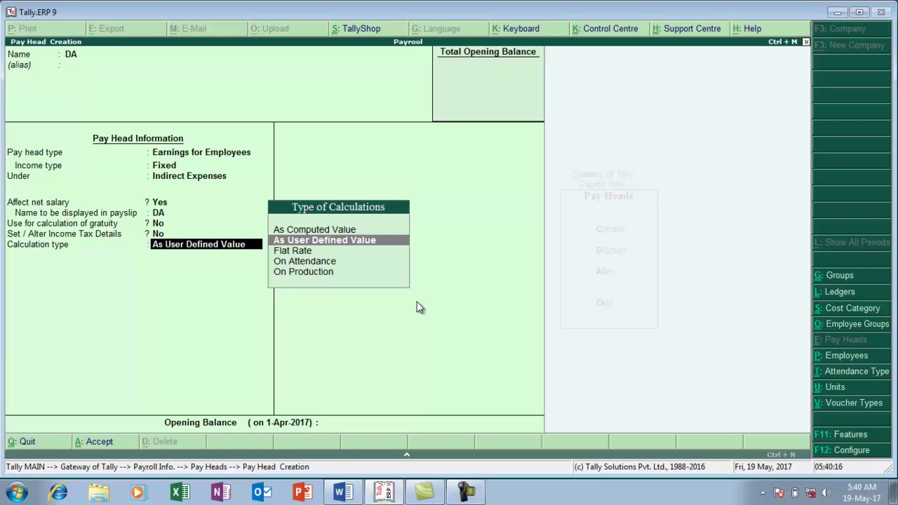
Make DA As Computed Value with Normal Rounding, limit 1
key(Up)
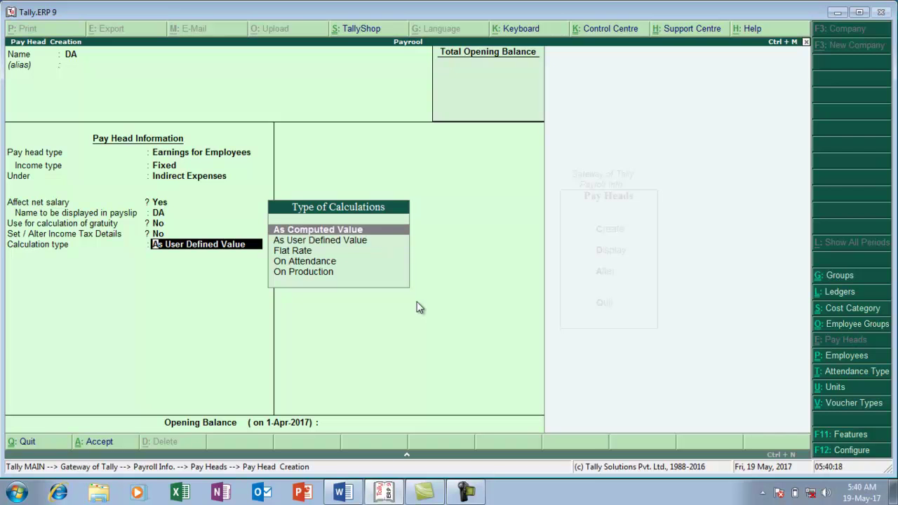
key(Return)
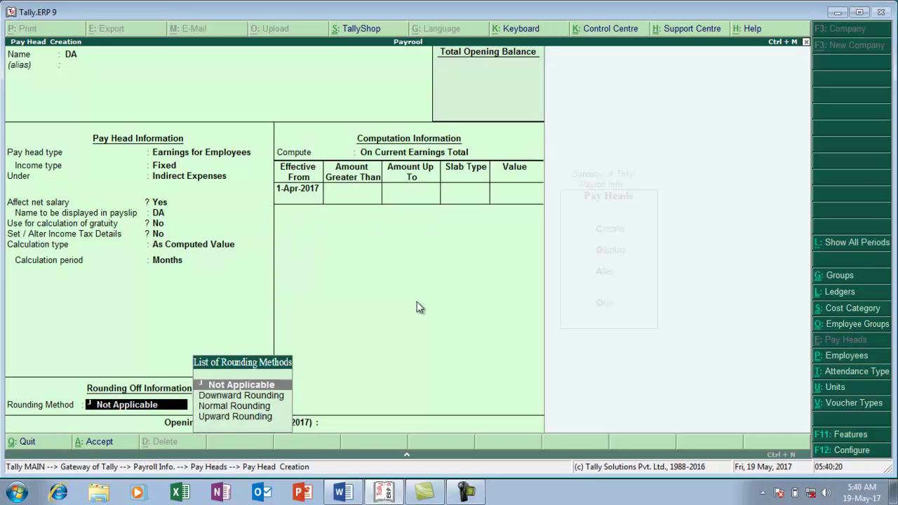
key(Down)
key(Down)
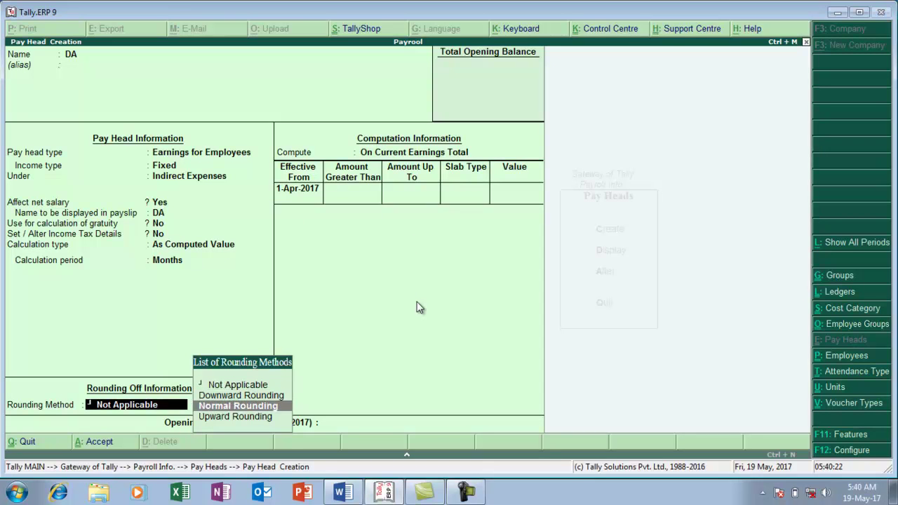
key(Return)
text(1)
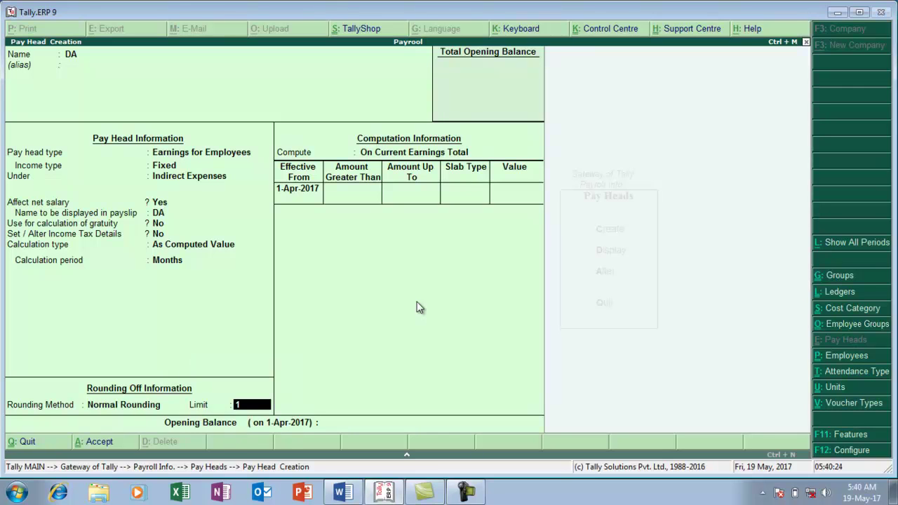
key(Return)
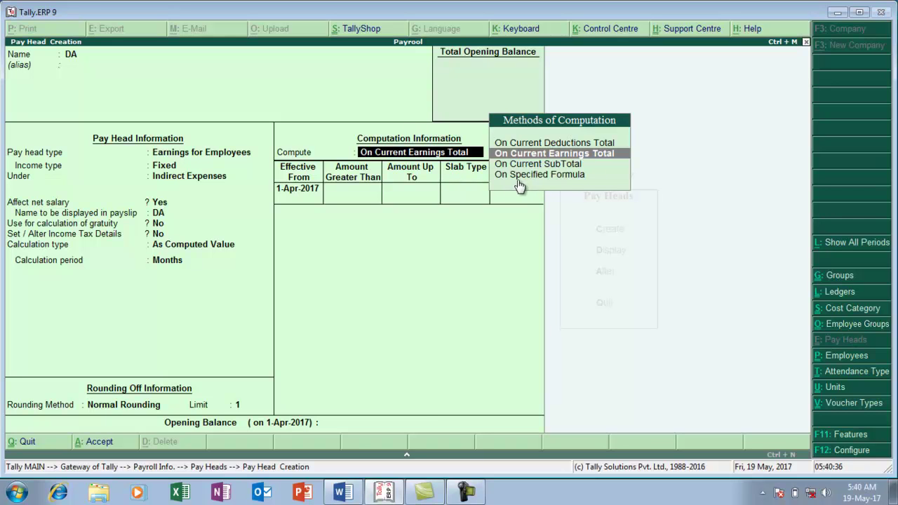
Compute DA as 40% of BASIC from 1-Apr-2017 and save it
key(Down)
key(Down)
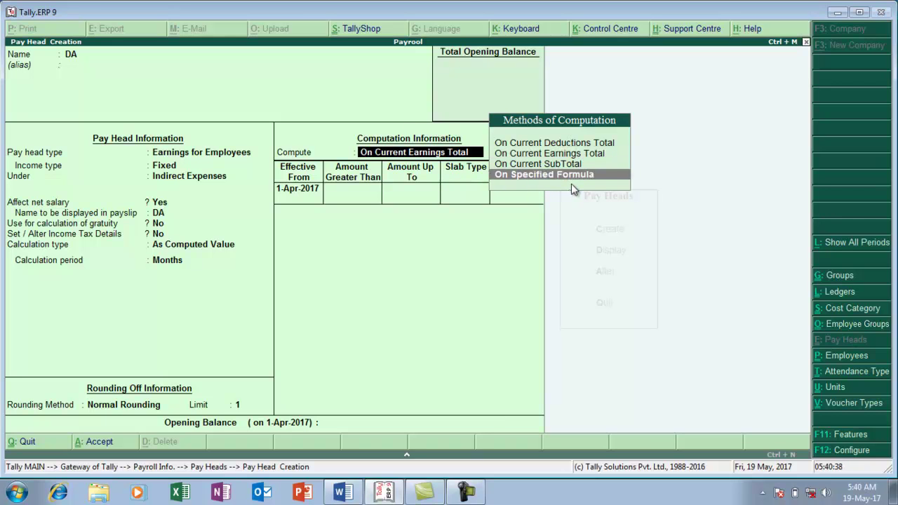
key(Return)
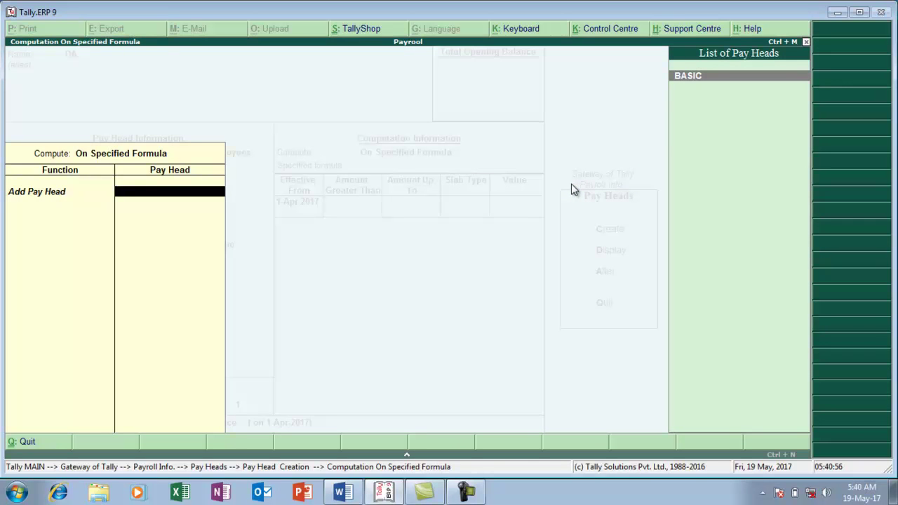
key(Return)
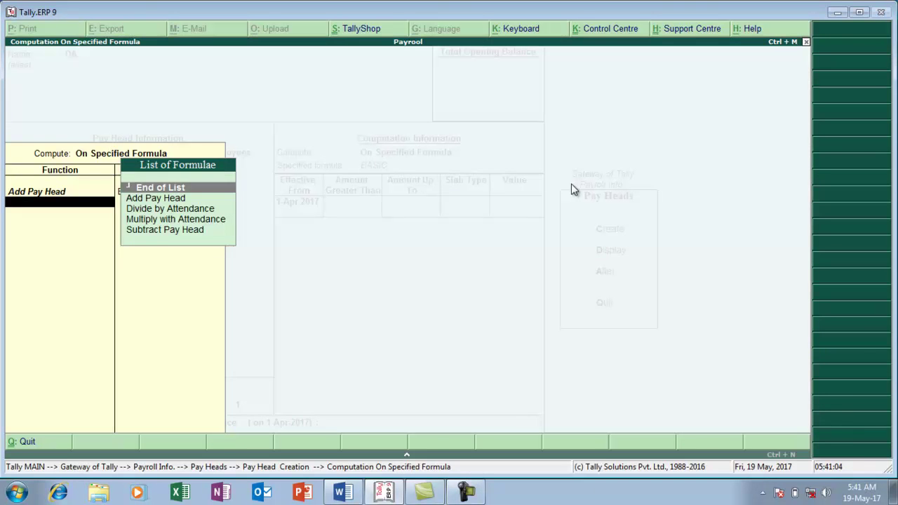
key(Return)
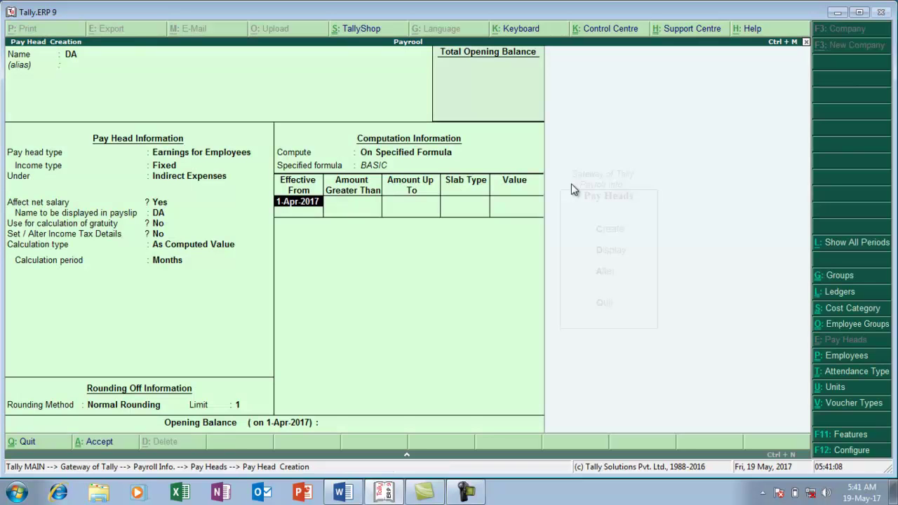
key(Return)
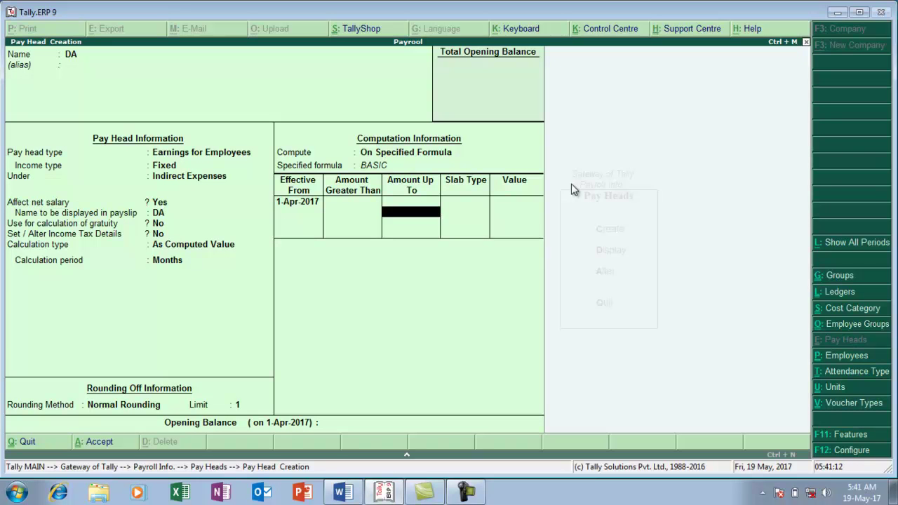
key(Return)
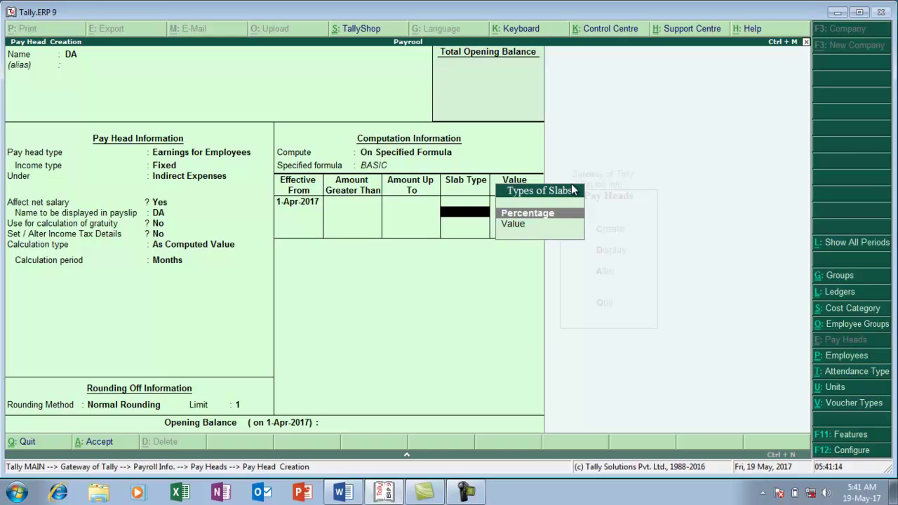
key(Return)
text(40)
key(Return)
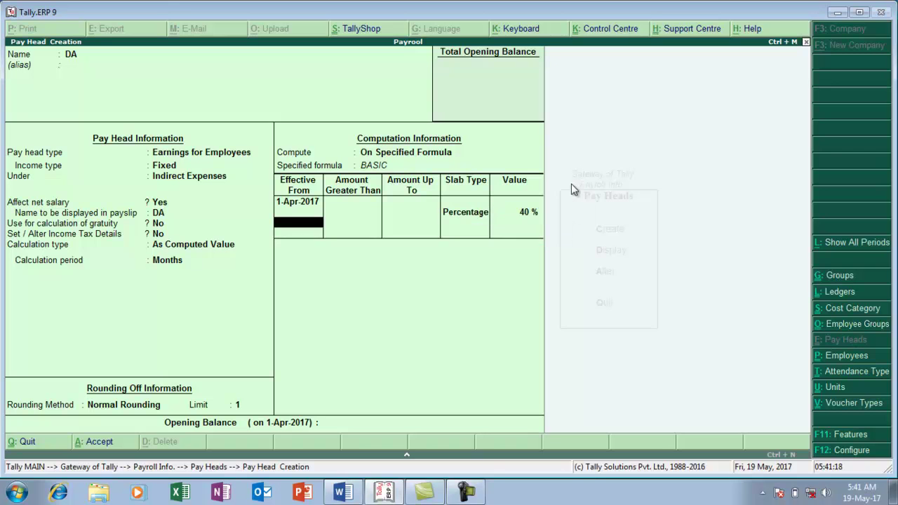
key(Return)
key(Return)
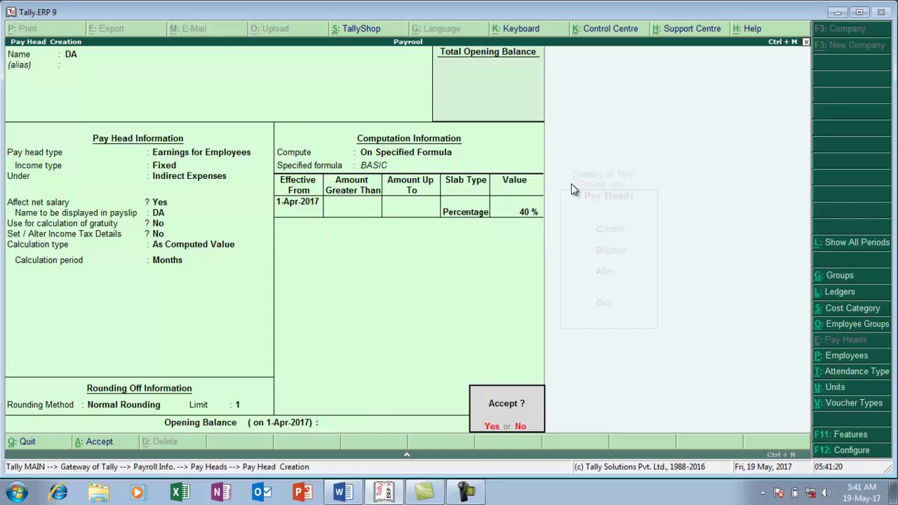
key(Return)
key(alt+Tab)
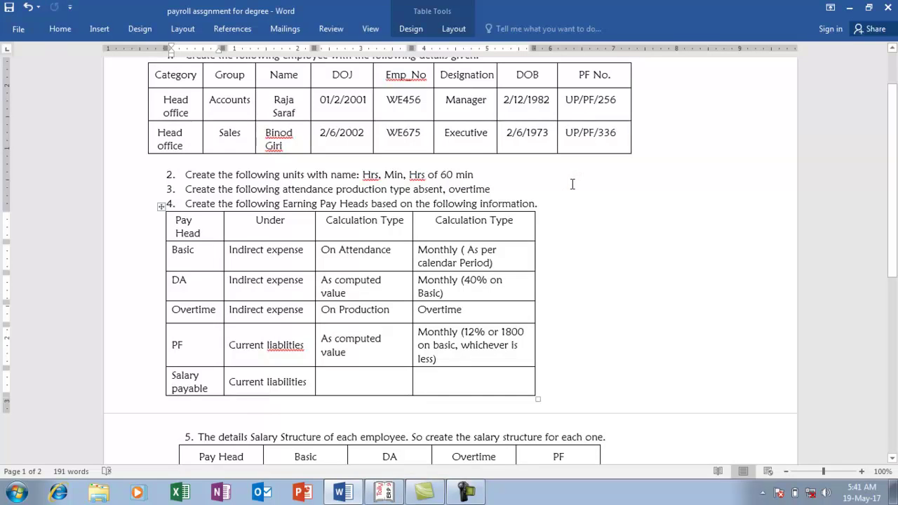
Back in Tally, start a new pay head named OVERTIME
key(alt+Tab)
text(OVERTIME)
key(Return)
key(Return)
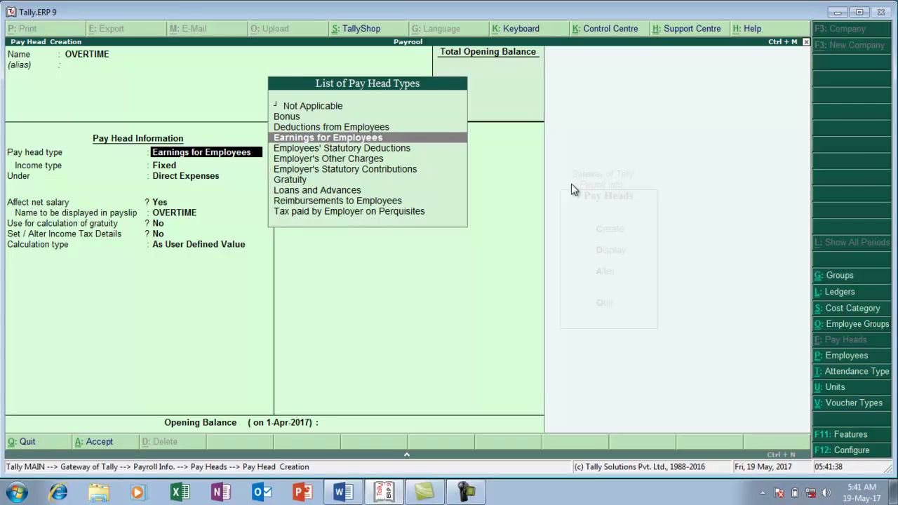
Make OVERTIME a fixed Earnings for Employees head under Indirect Expenses, affecting net salary
key(Return)
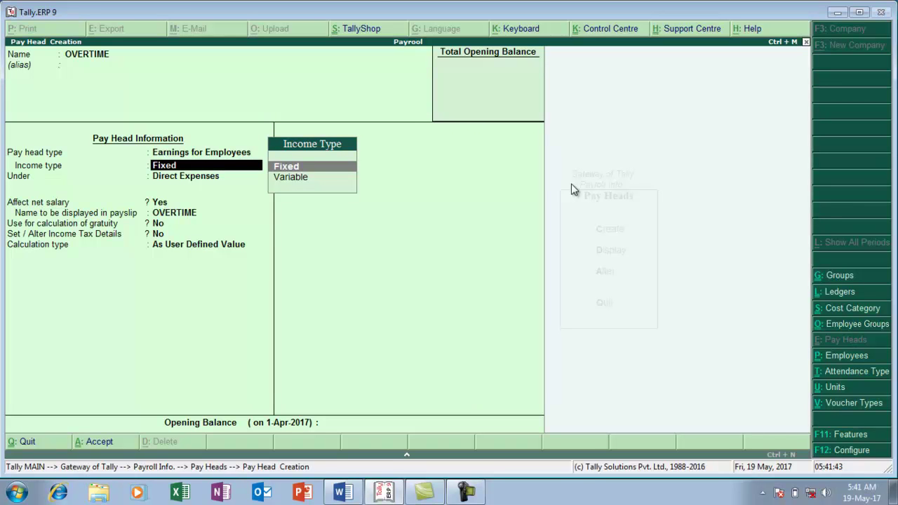
key(Return)
text(I)
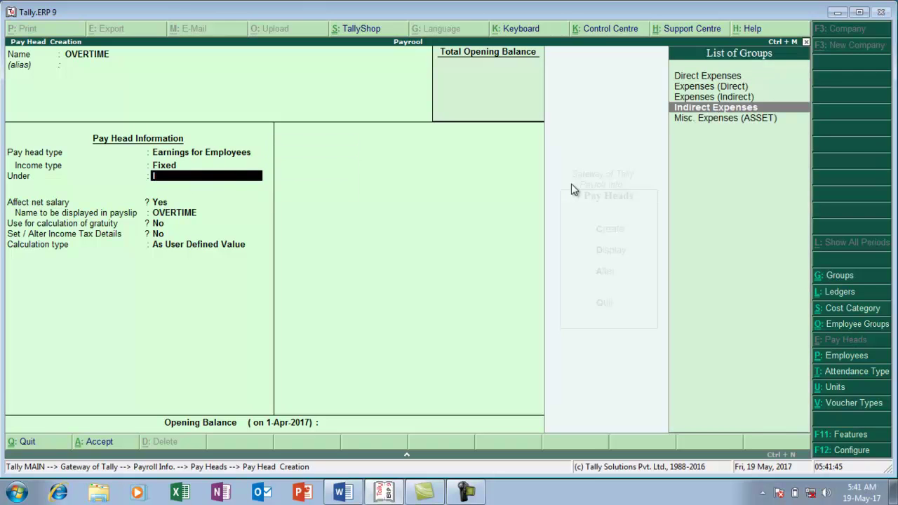
key(Return)
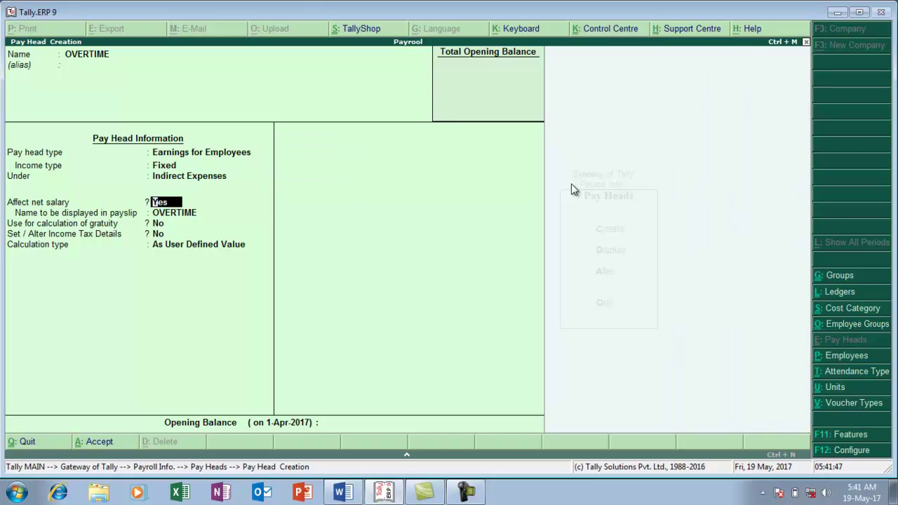
key(Return)
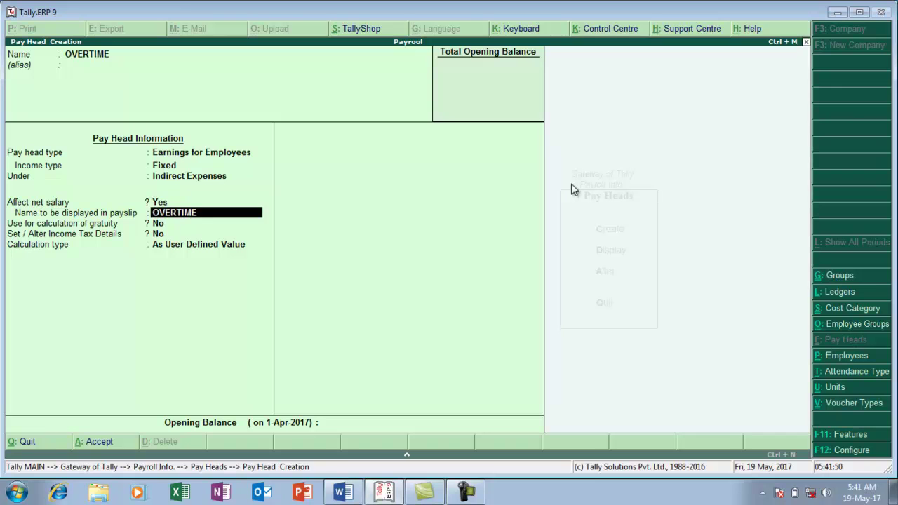
key(Return)
key(Return)
key(Return)
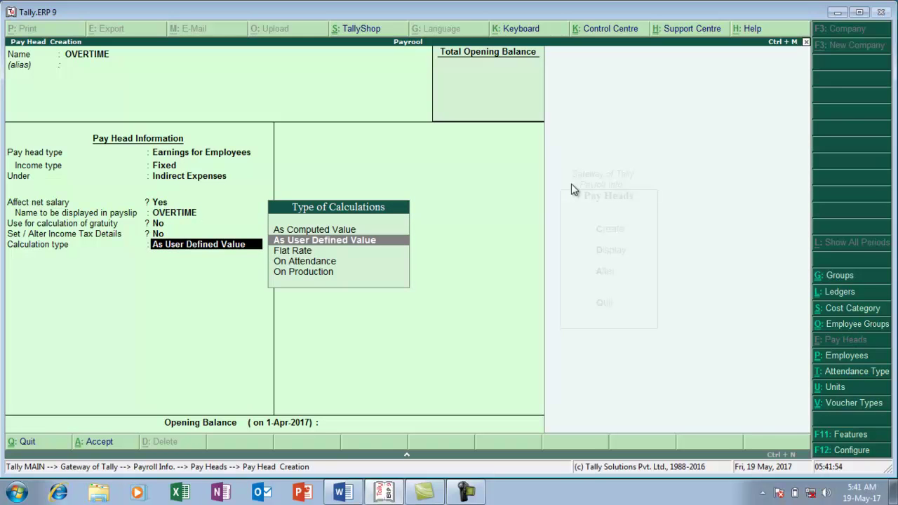
Calculate OVERTIME On Production via OVERTIME with Normal Rounding limit 1, and save it
key(Down)
key(Down)
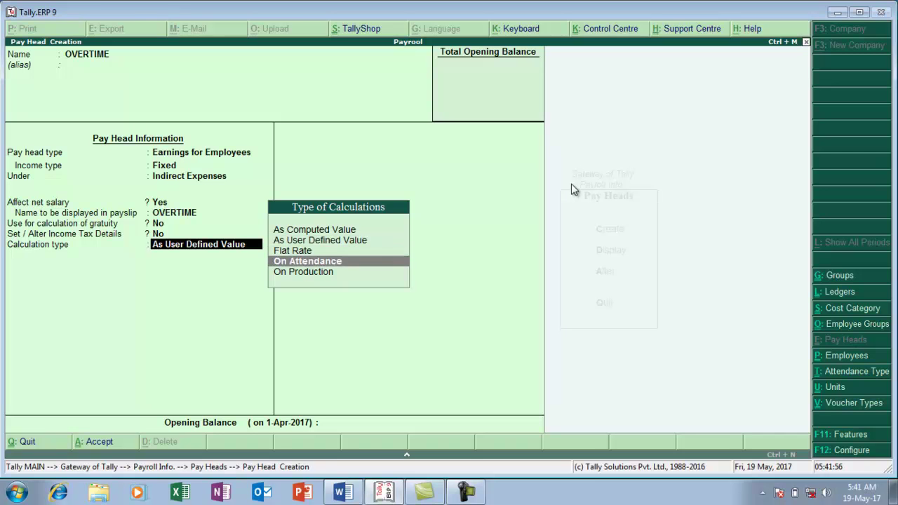
key(Down)
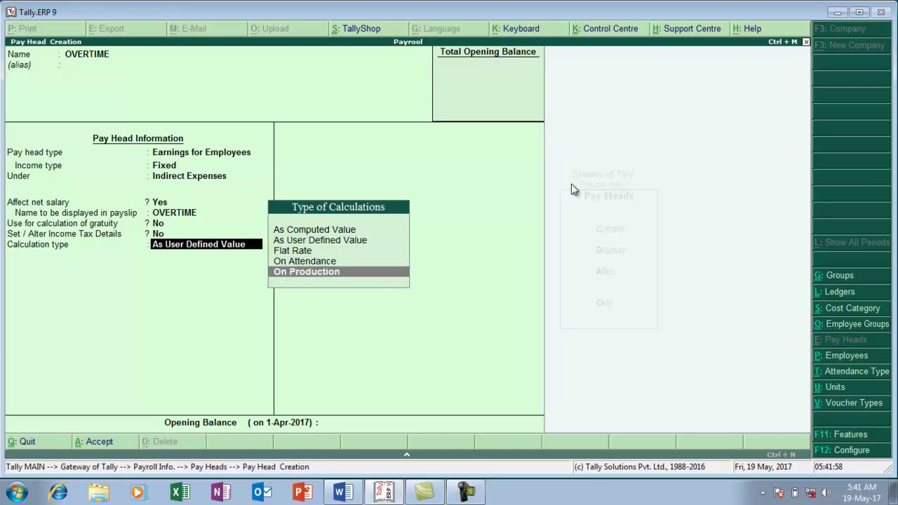
key(Return)
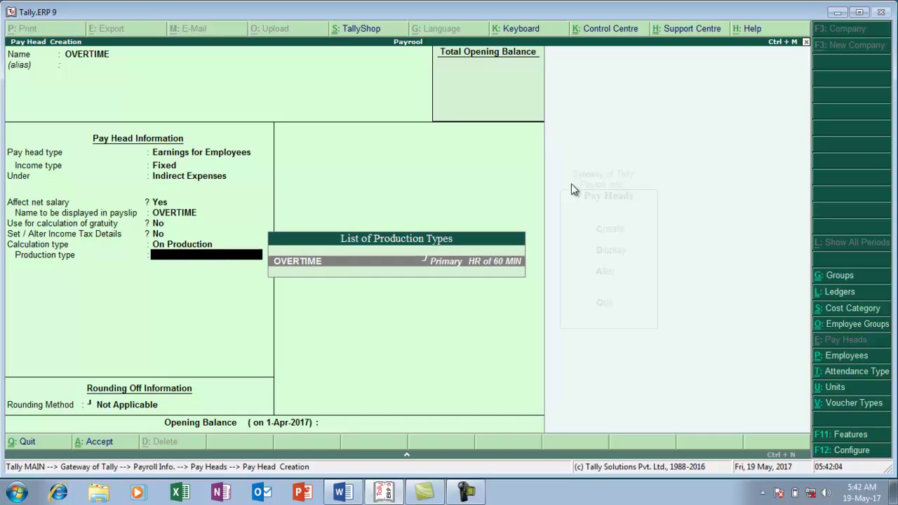
key(Return)
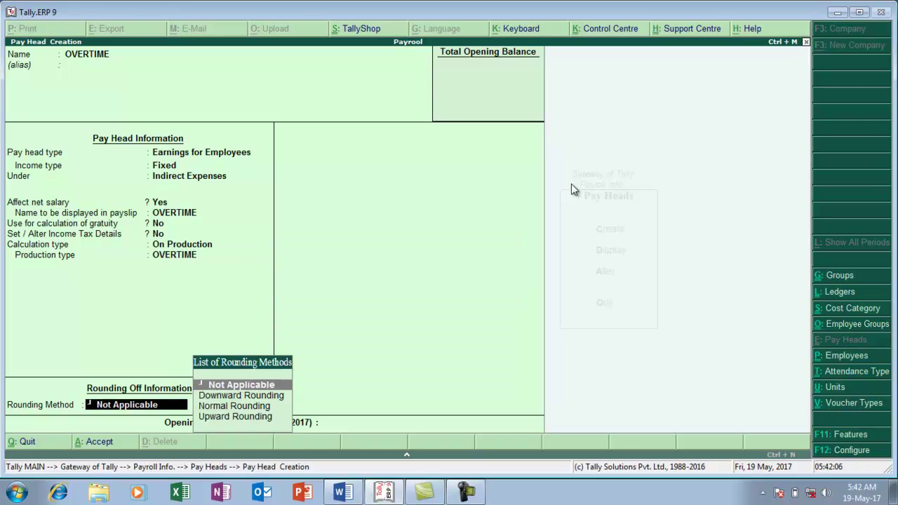
key(Down)
key(Down)
key(Return)
text(1)
key(Return)
key(Return)
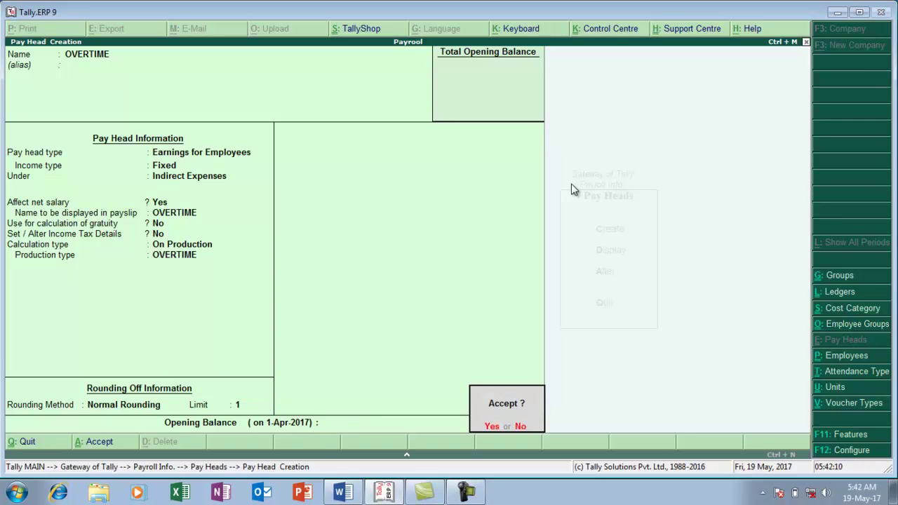
key(Return)
key(alt+Tab)
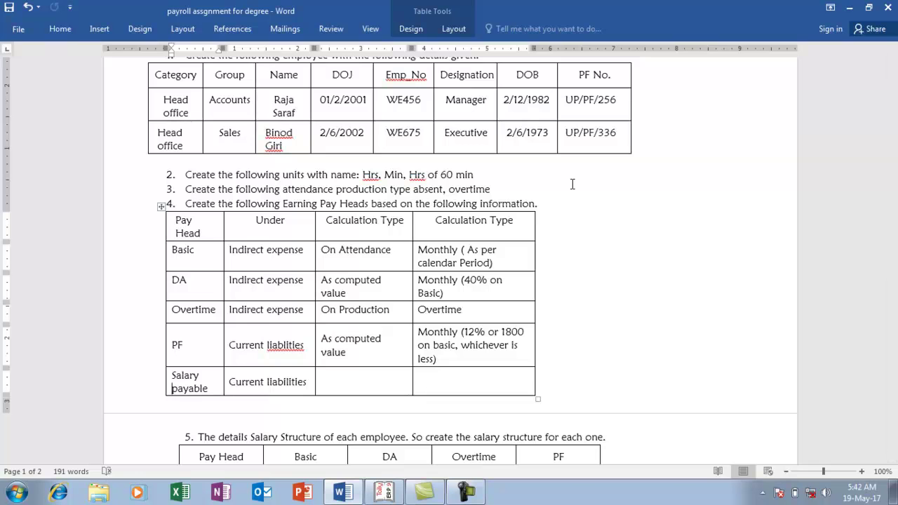
key(alt+Tab)
text(PF)
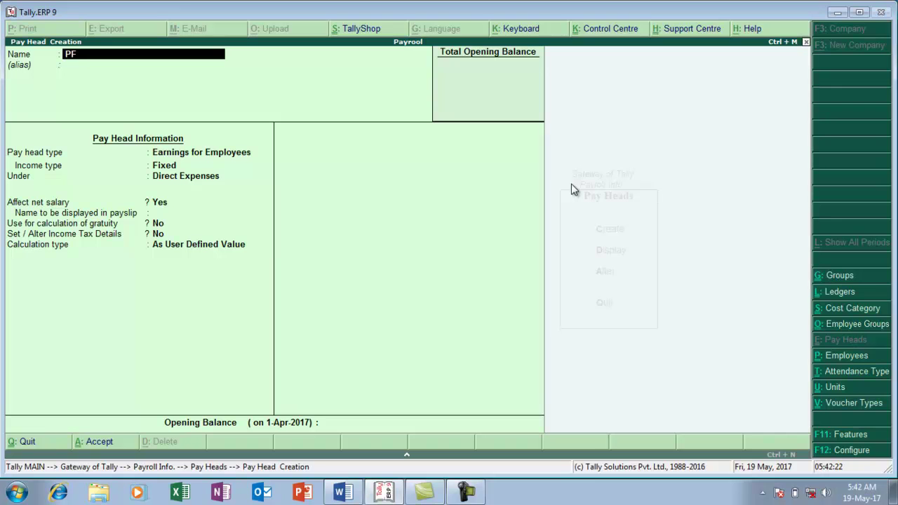
text( @12%)
key(Return)
key(Return)
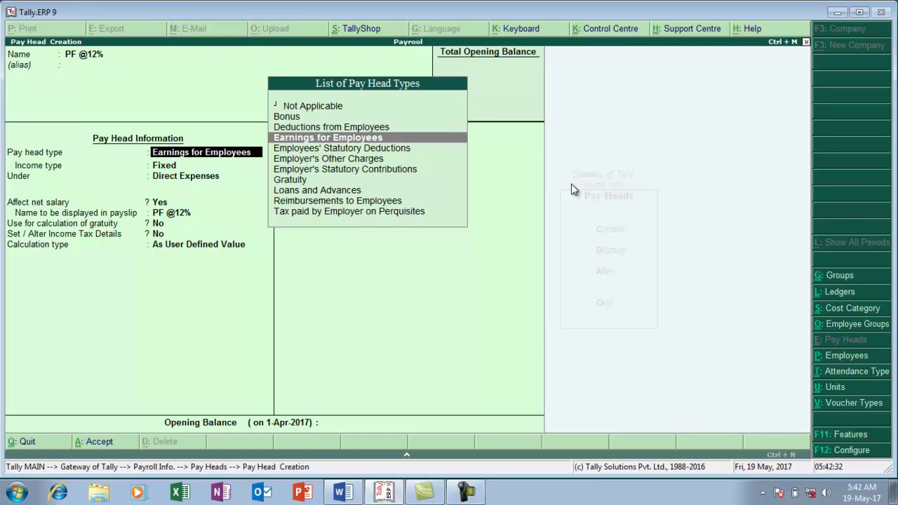
key(Down)
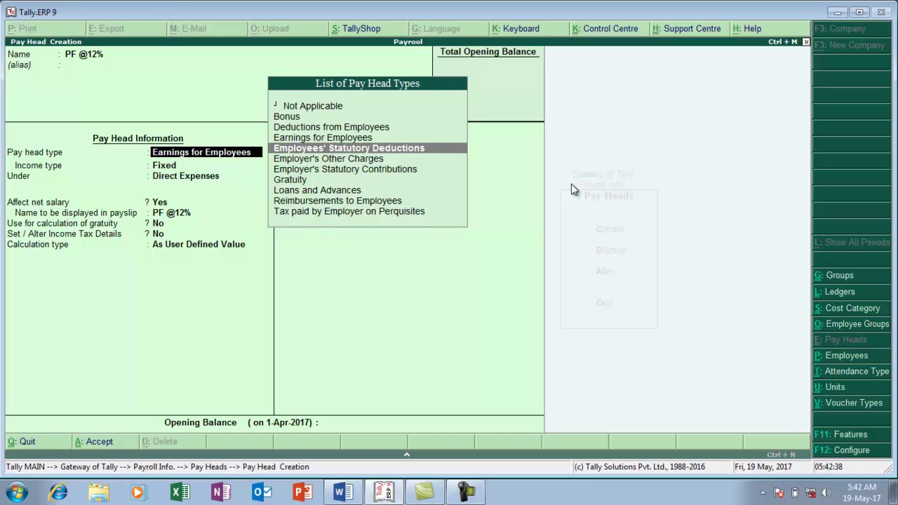
key(Return)
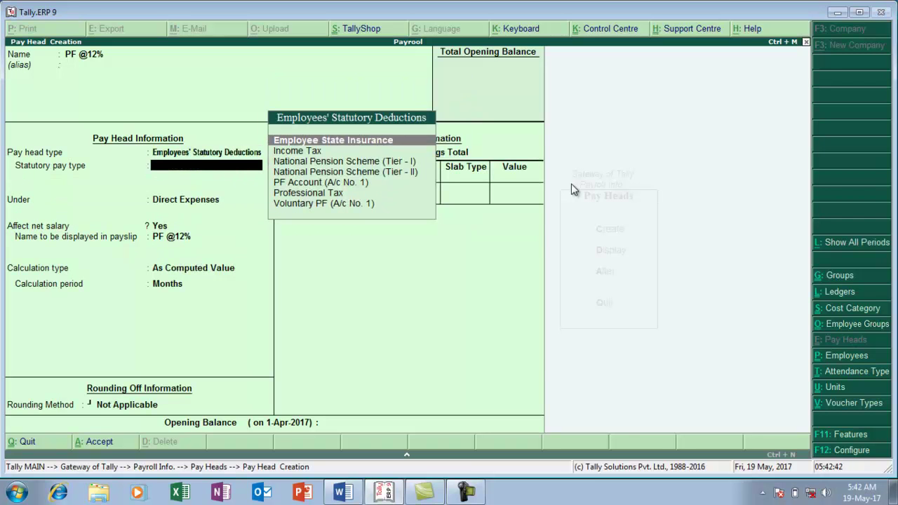
key(Down)
key(Down)
key(Down)
key(Down)
key(Return)
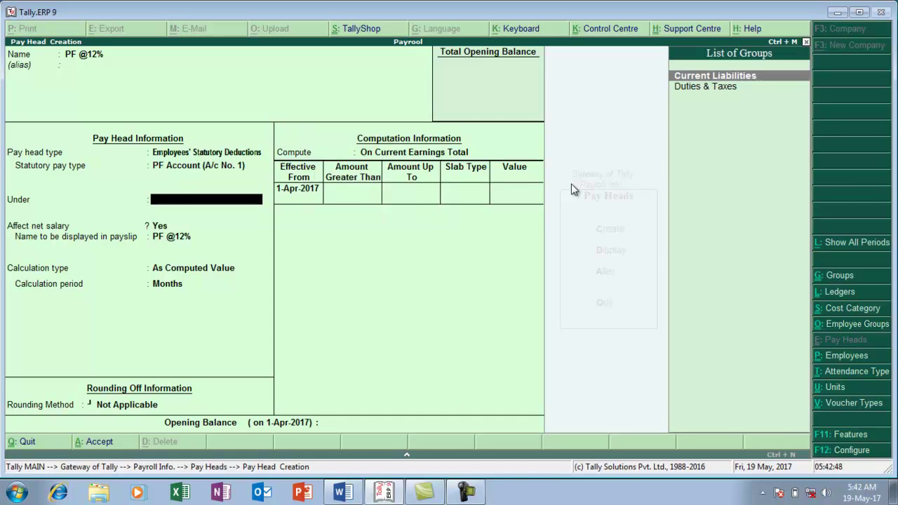
key(Return)
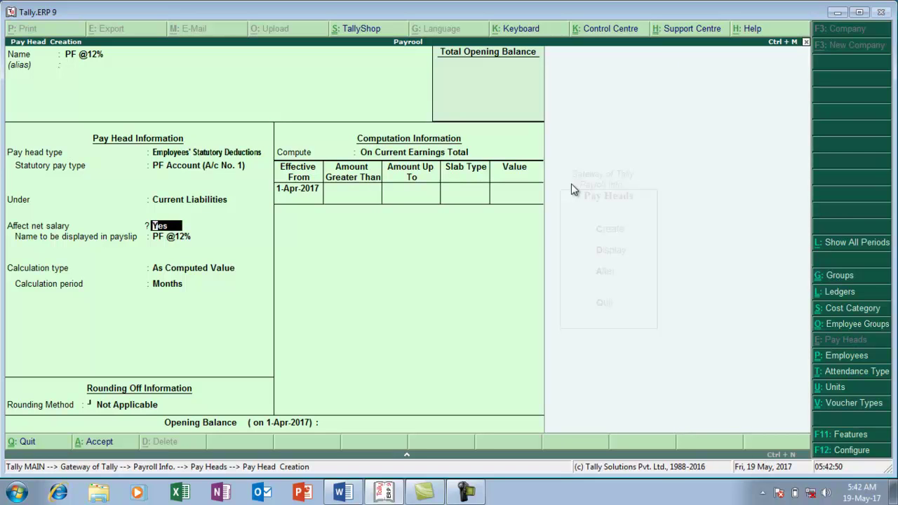
key(Return)
key(Return)
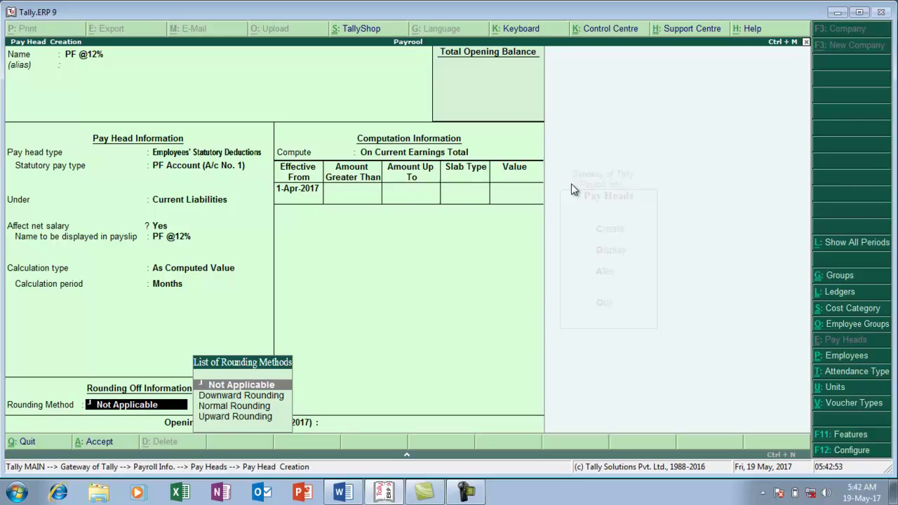
key(Down)
key(Down)
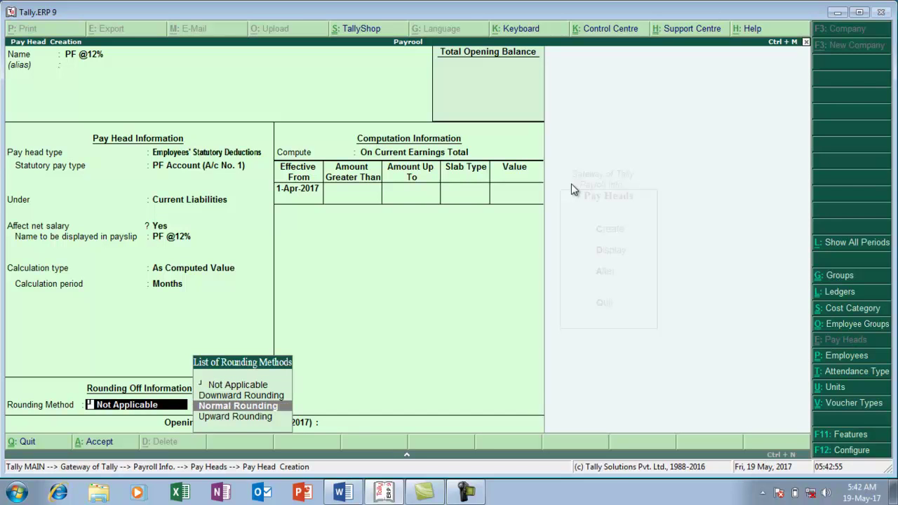
key(Return)
text(1)
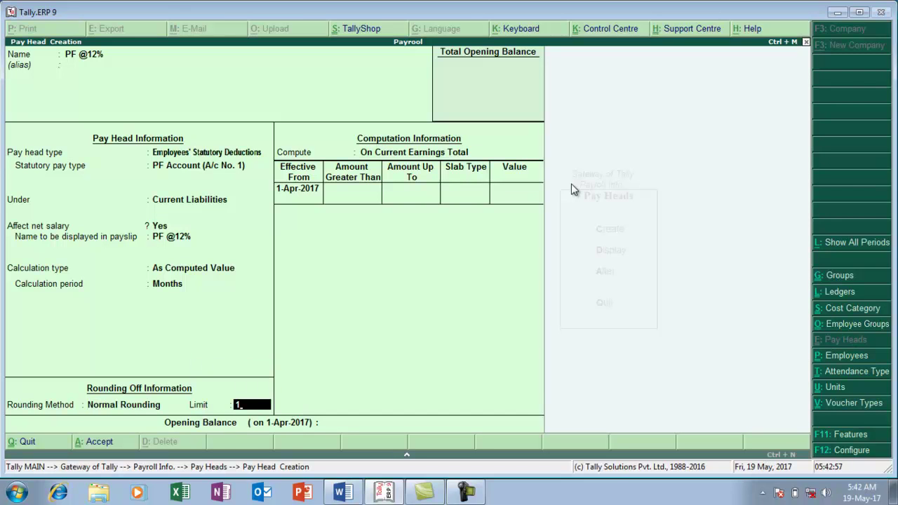
key(Return)
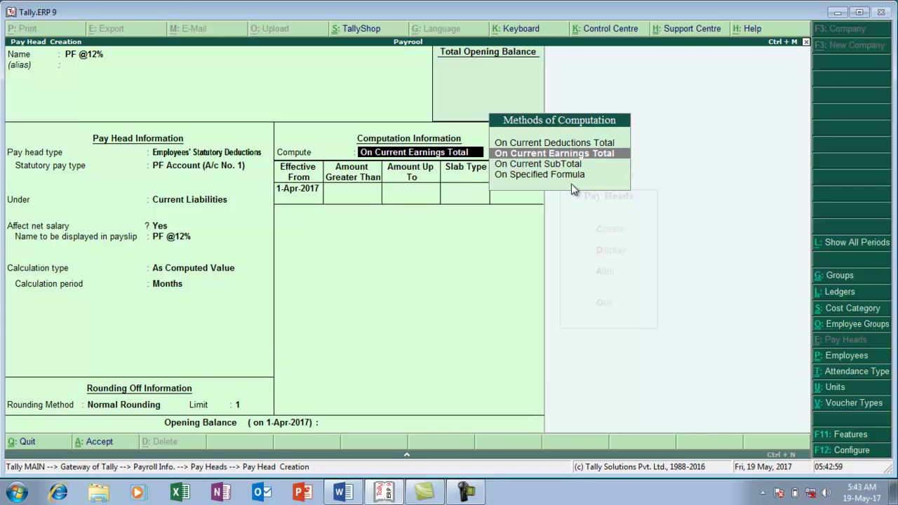
key(Down)
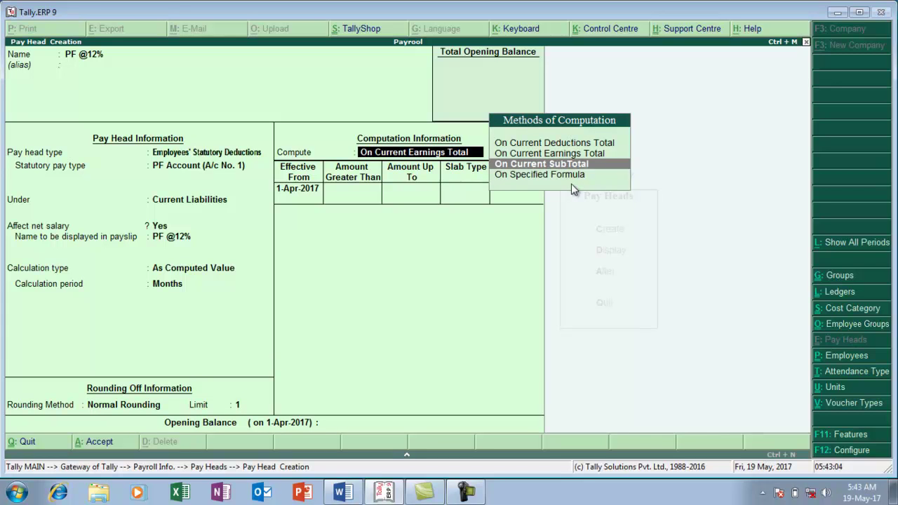
key(Down)
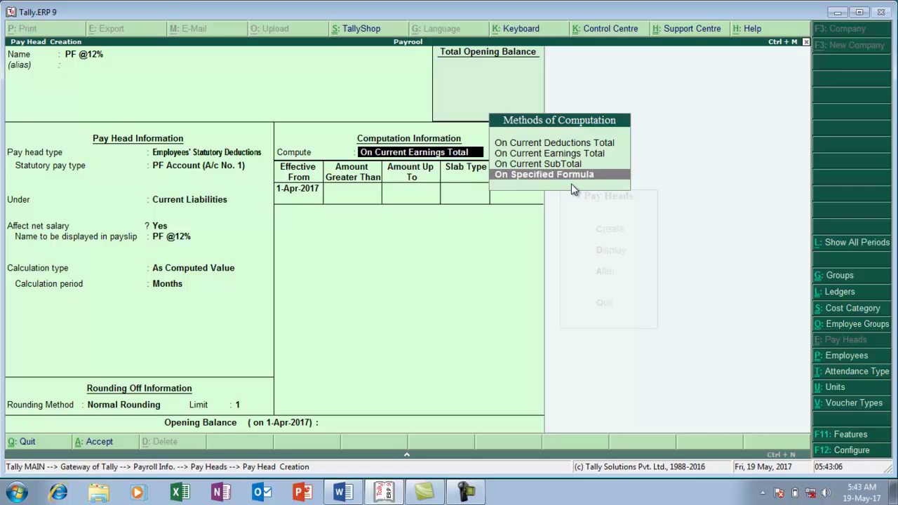
key(Return)
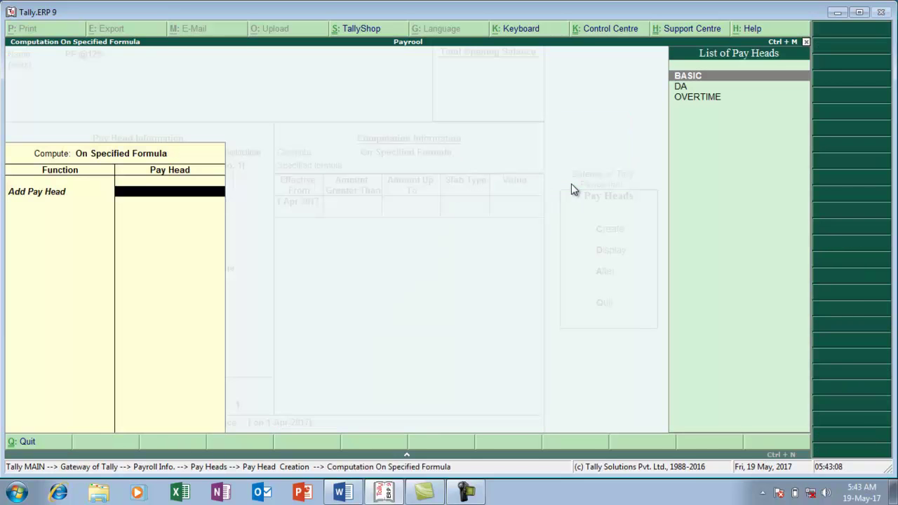
key(Return)
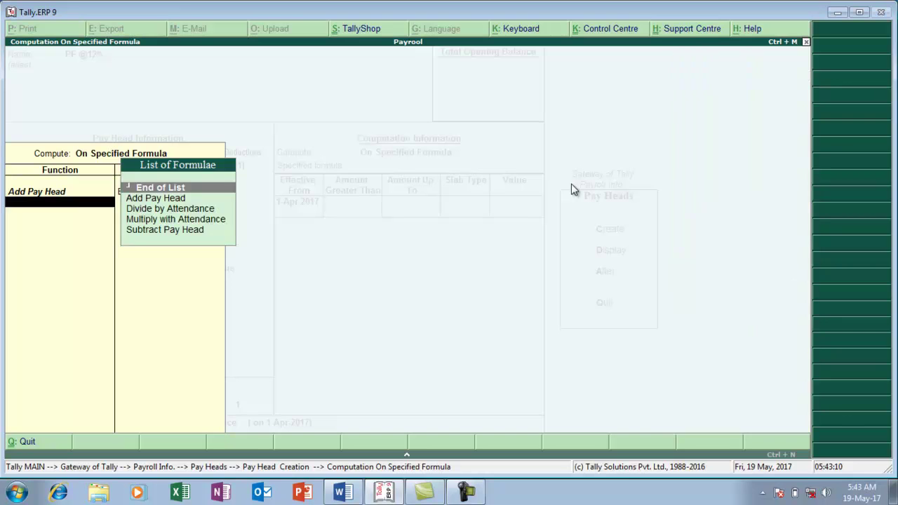
key(Down)
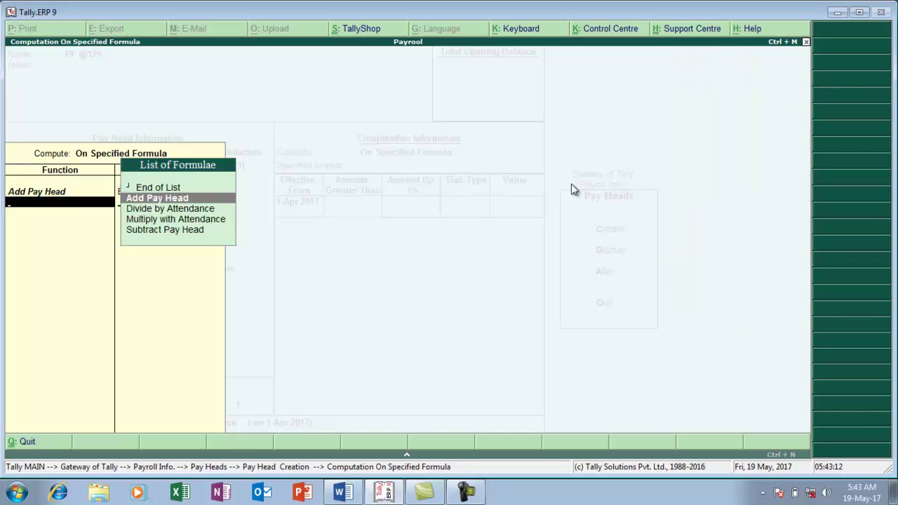
key(Return)
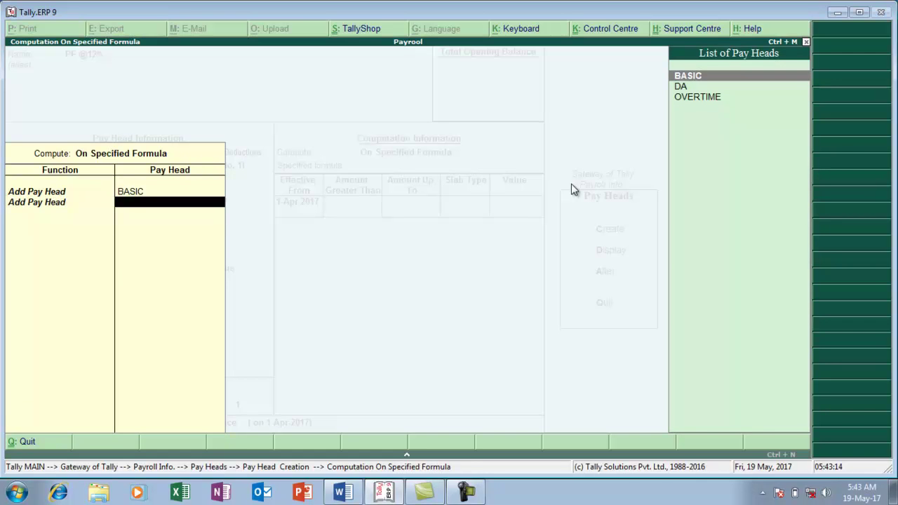
key(Down)
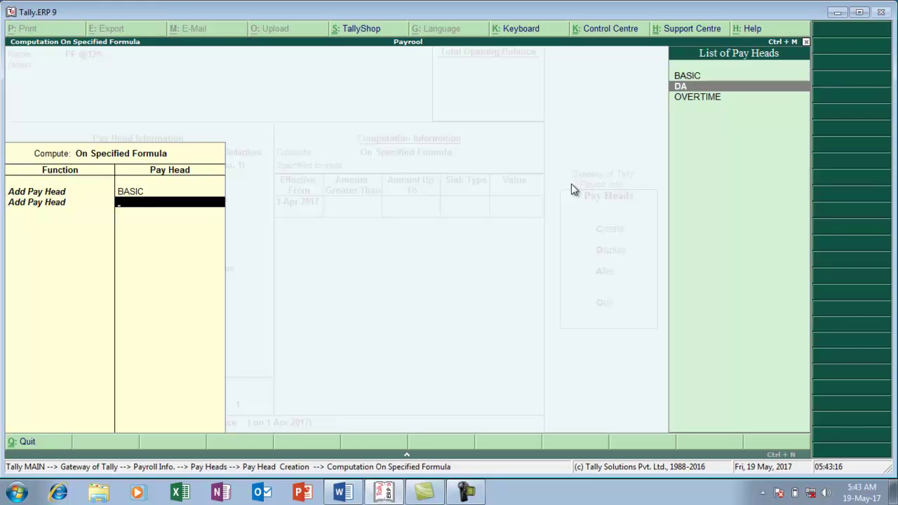
key(Return)
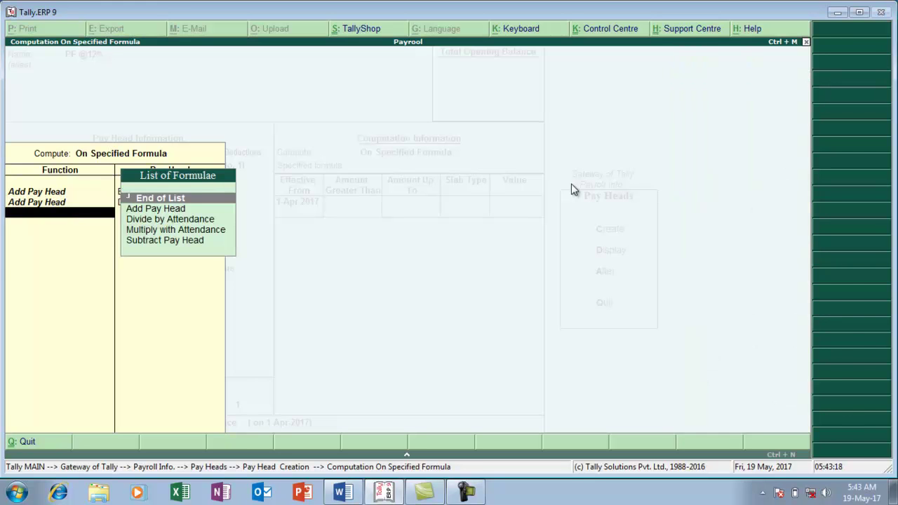
key(Return)
Enter slabs of 12% up to 15,000 and a flat 1,800 value above 15,000
key(Return)
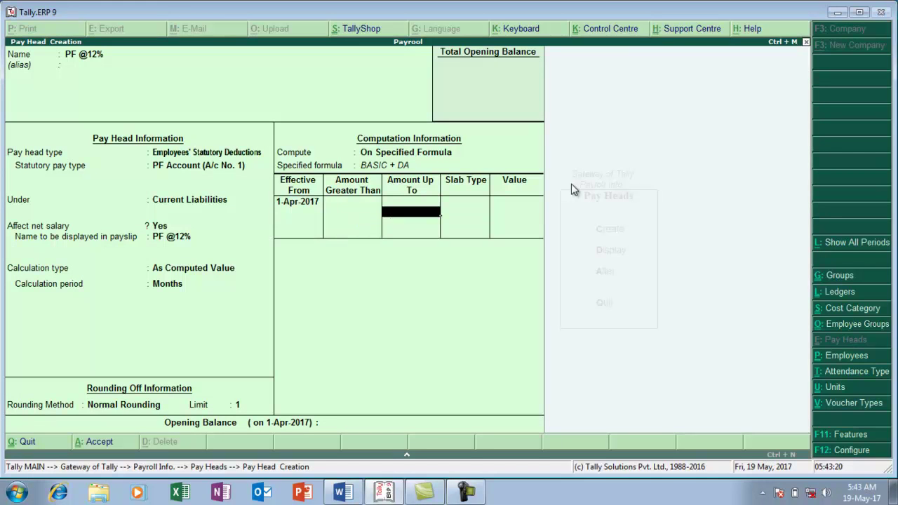
text(15,)
text(000)
key(Return)
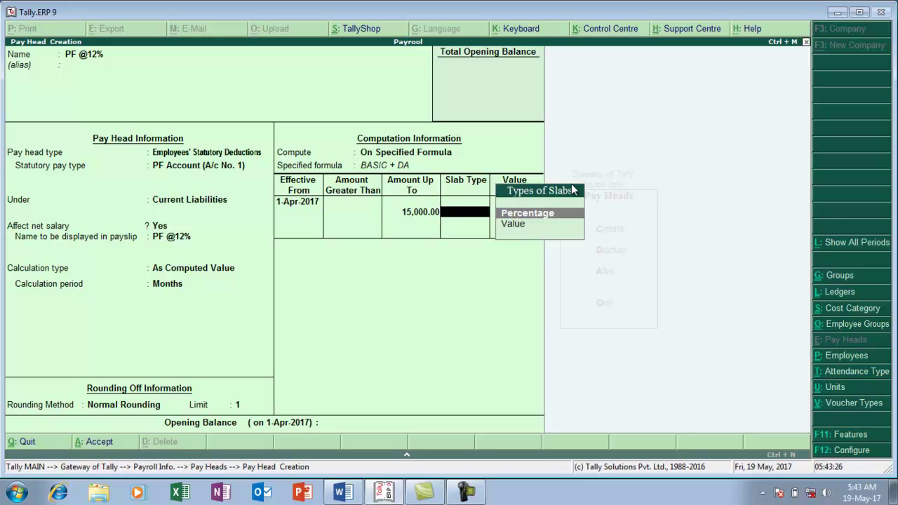
key(Return)
text(12)
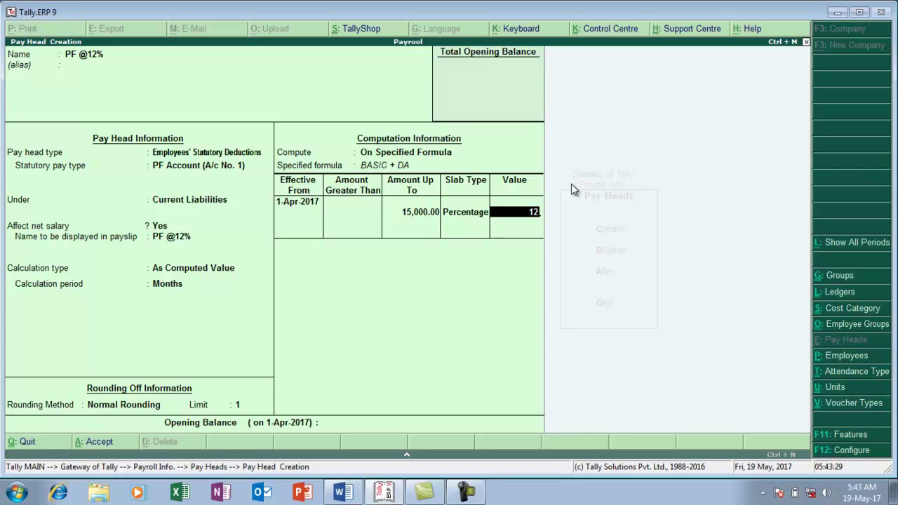
key(Return)
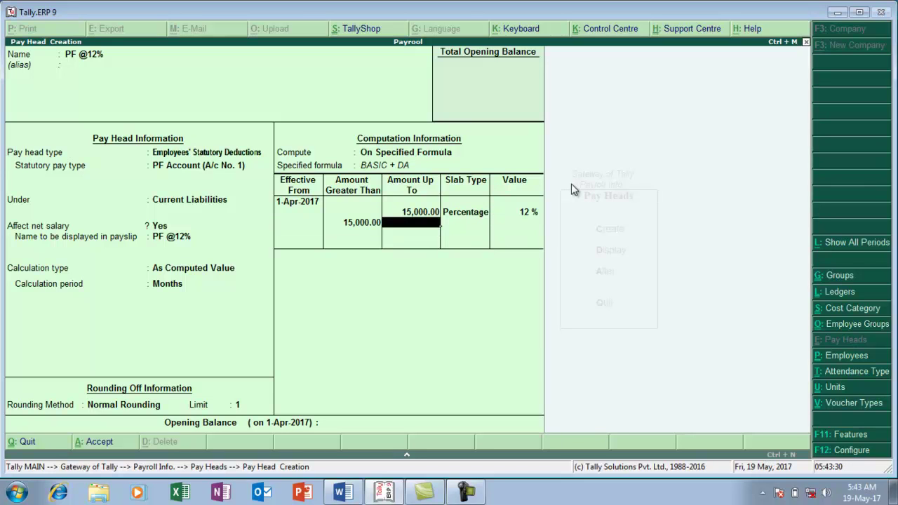
key(Return)
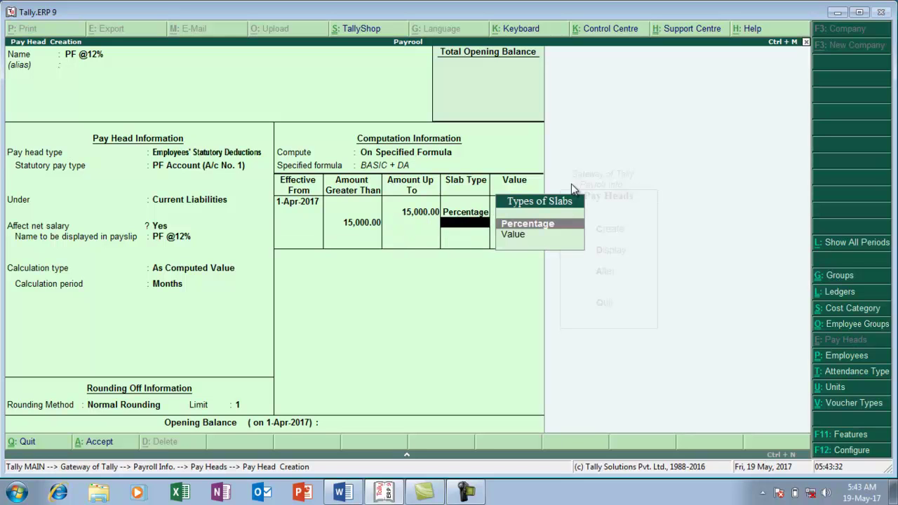
key(Down)
key(Return)
text(1800)
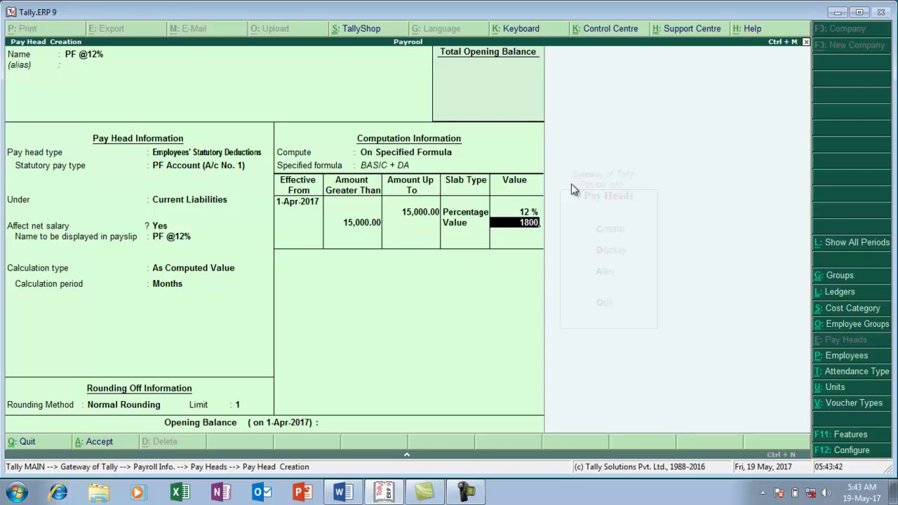
key(Return)
key(Return)
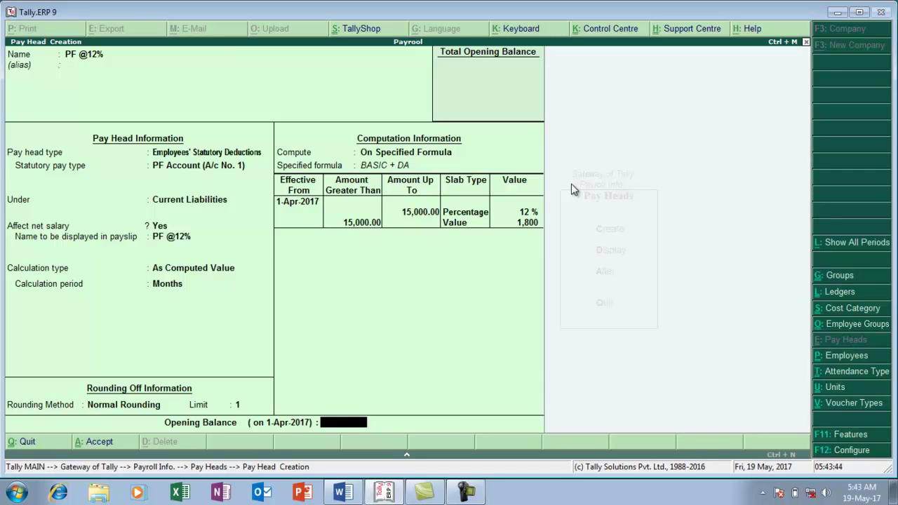
key(Return)
key(Return)
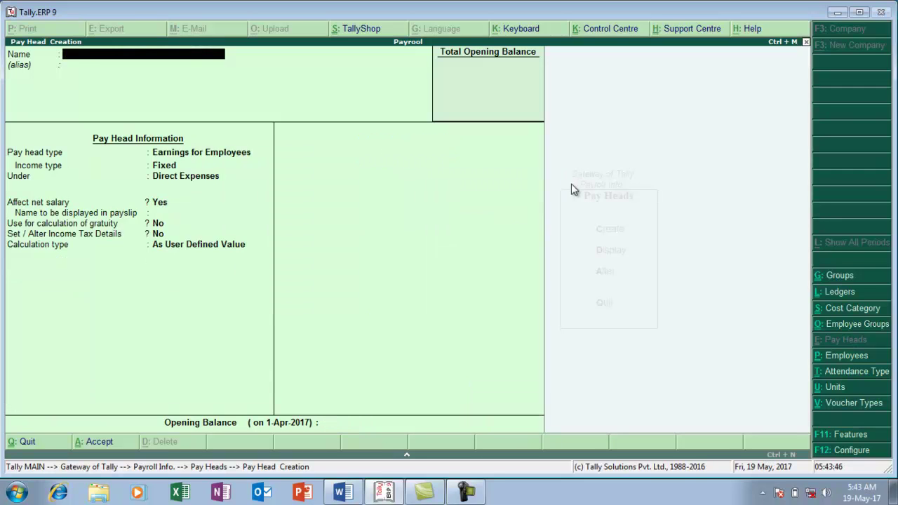
key(alt+Tab)
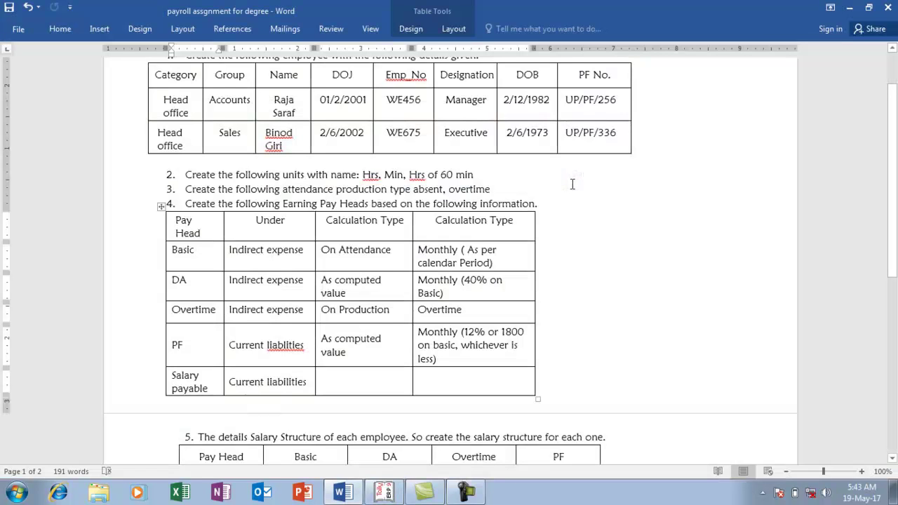
key(Down)
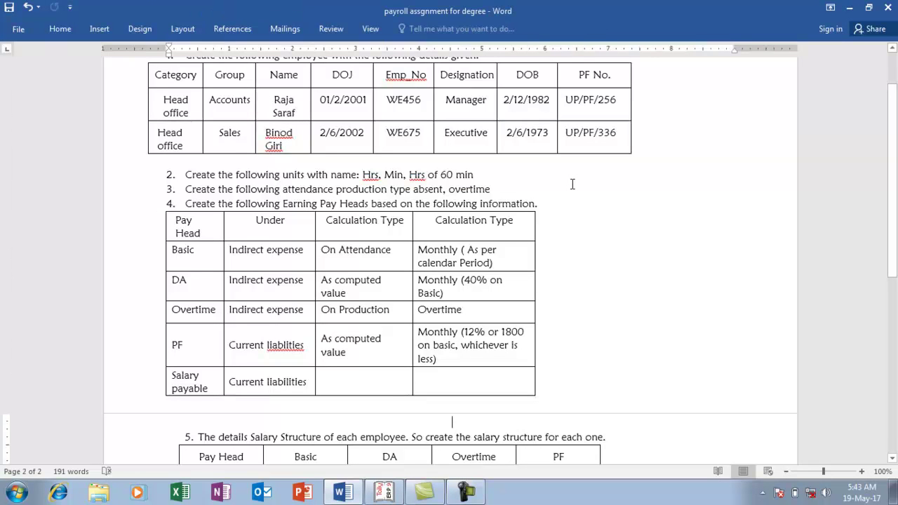
key(alt+Tab)
Create SALARY PAYBLE as a Not Applicable pay head under Current Liabilities, then view Word's item 5
text(SA)
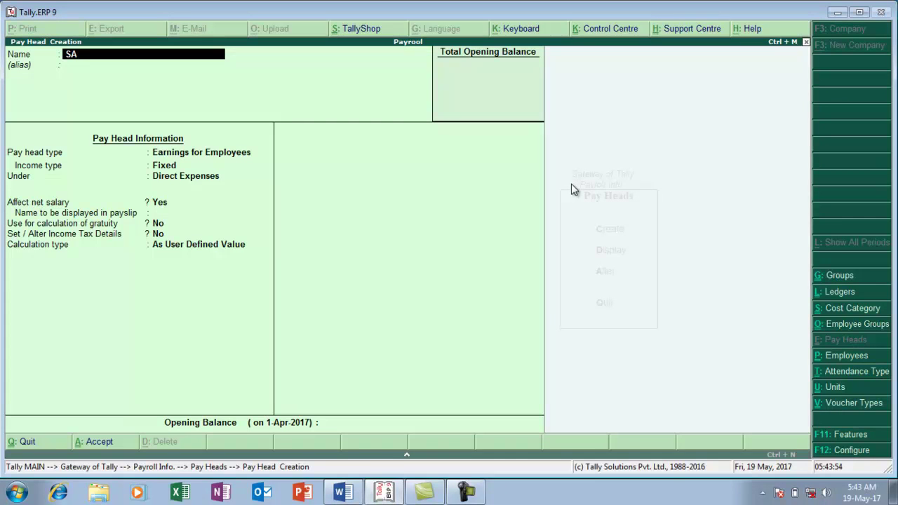
text(LARY PAYBLE)
key(Return)
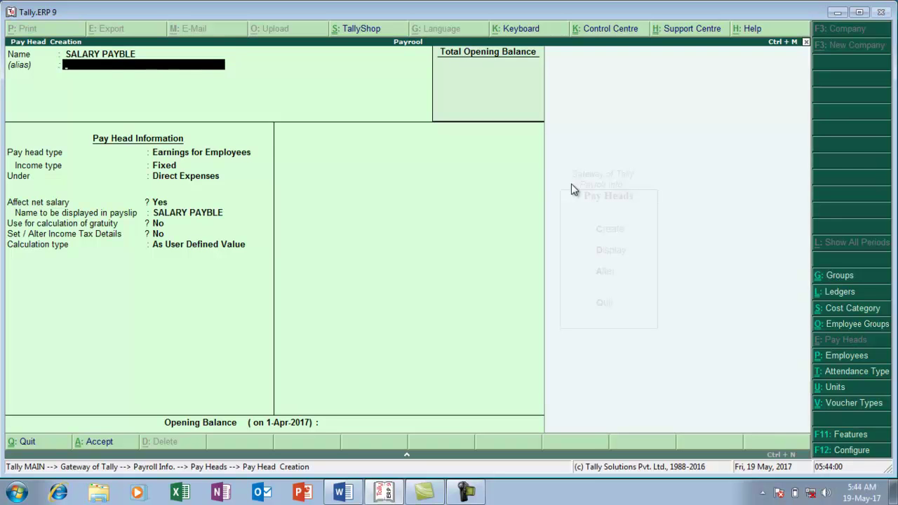
key(Return)
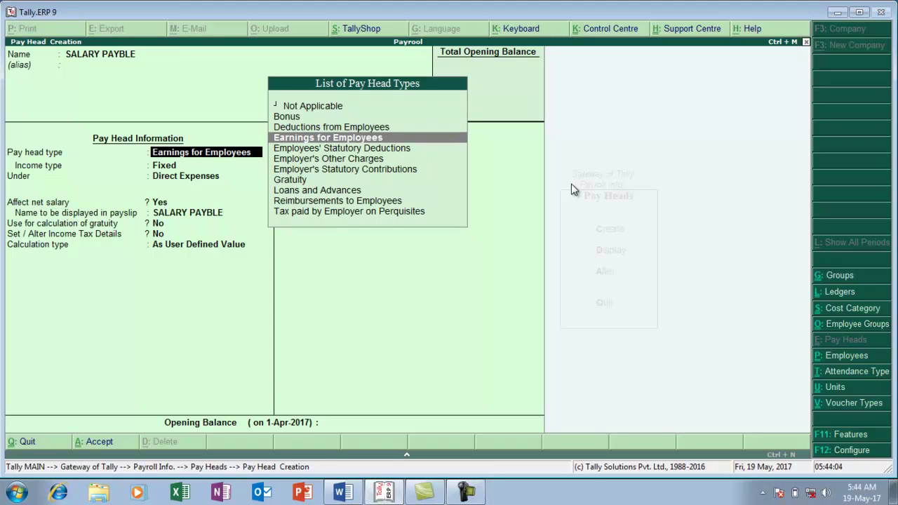
key(Up)
key(Up)
key(Up)
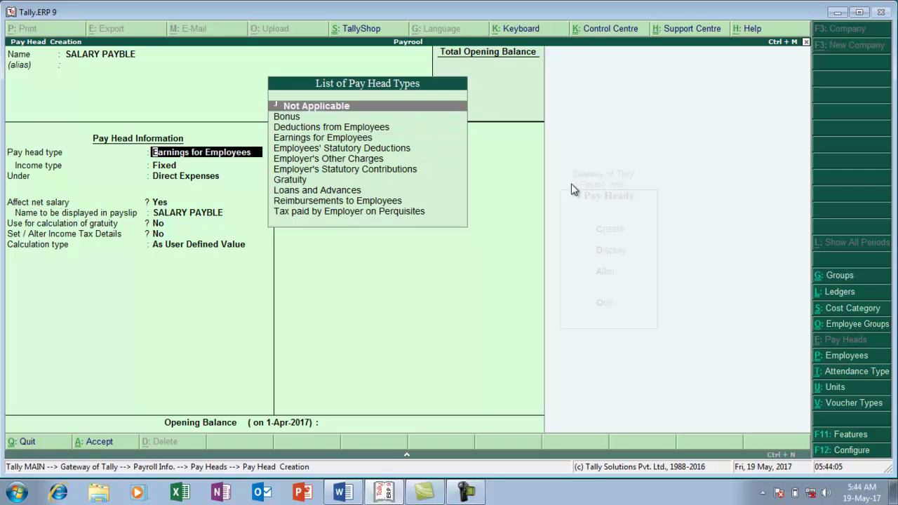
key(Return)
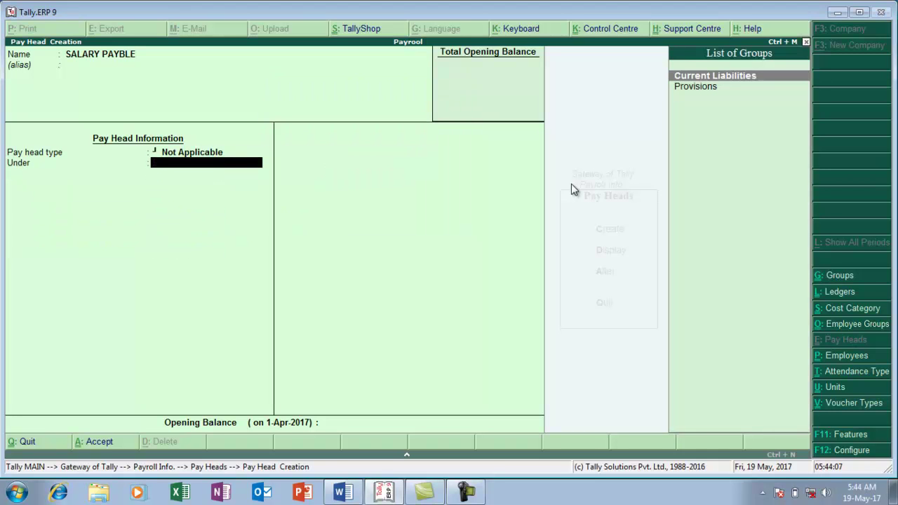
key(Return)
key(Return)
key(Return)
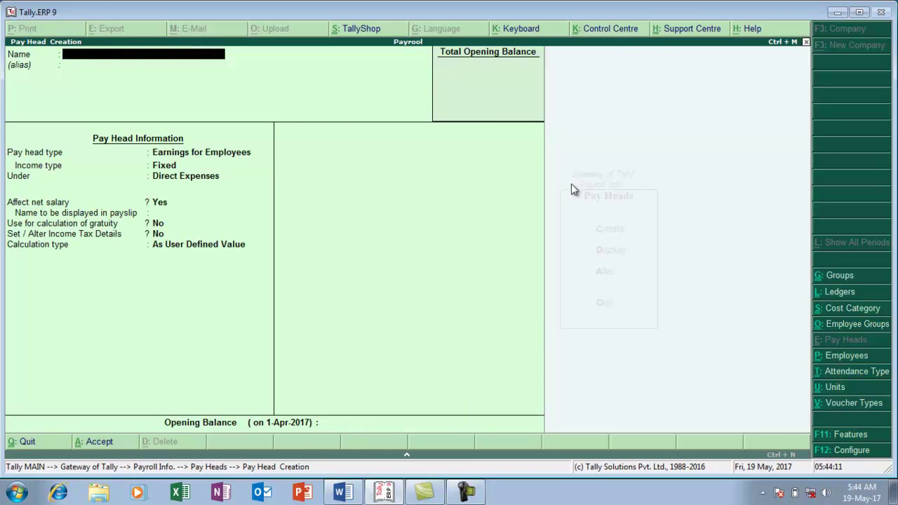
key(alt+Tab)
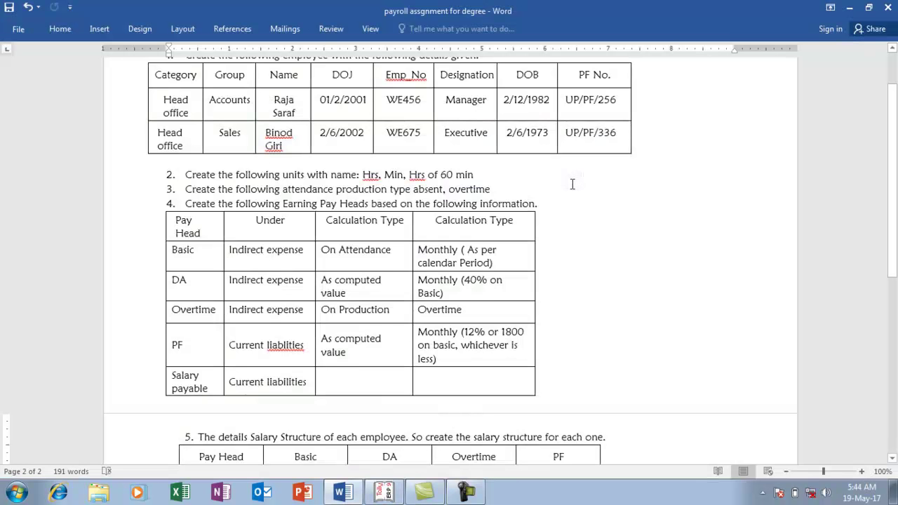
scroll(572, 183, down, 3)
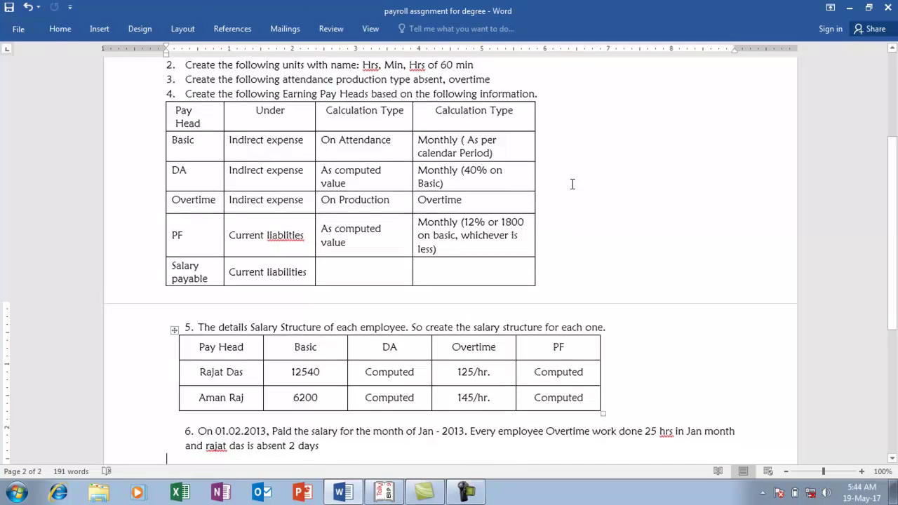
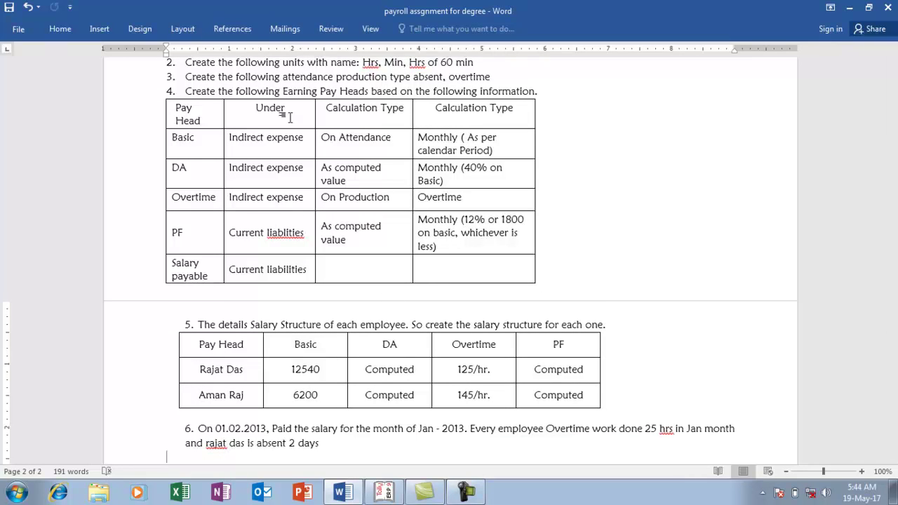
Retype both Pay Head table names as the two Tally employees, left-aligning the added line
drag(895, 257, 893, 276)
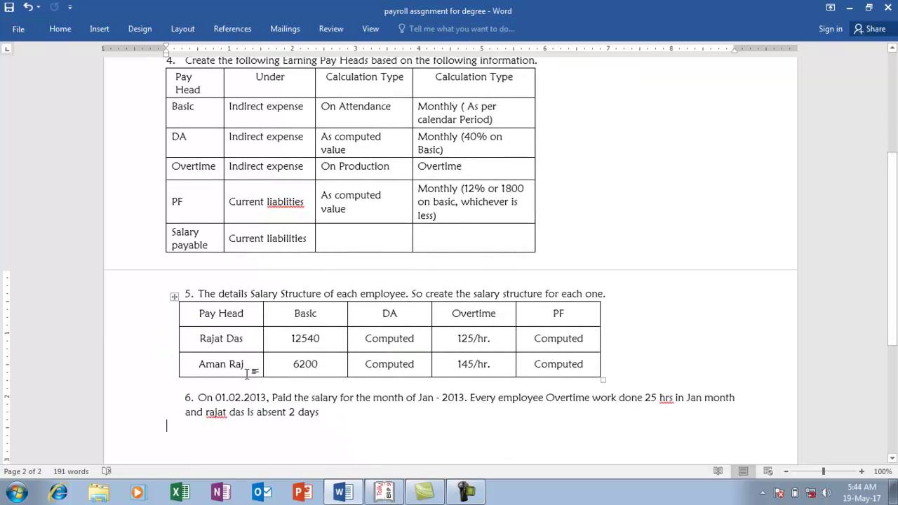
click(246, 338)
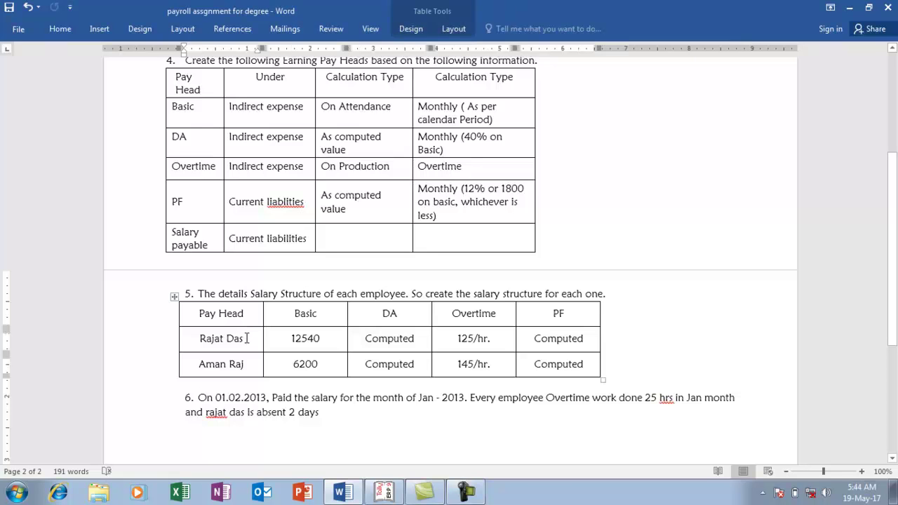
key(BackSpace)
key(BackSpace)
key(BackSpace)
key(BackSpace)
key(BackSpace)
key(BackSpace)
key(BackSpace)
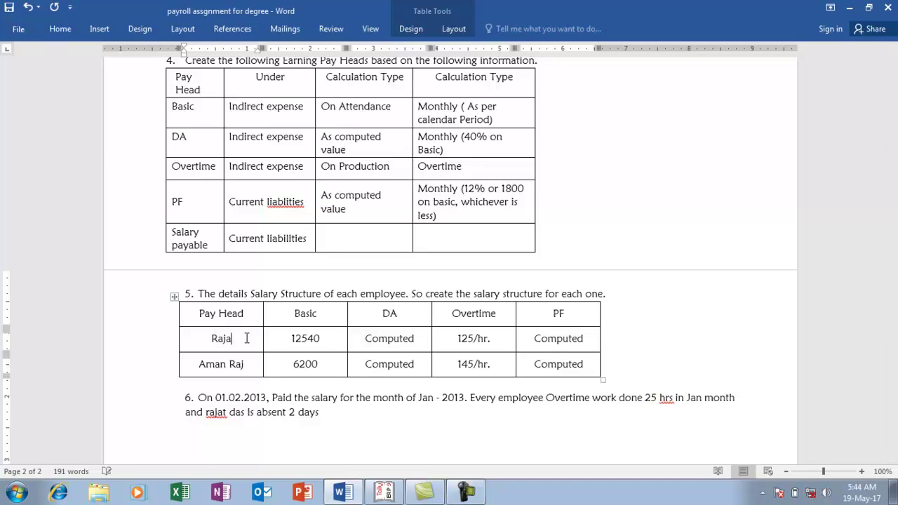
text(A SARAH)
key(Down)
key(BackSpace)
key(BackSpace)
key(BackSpace)
key(BackSpace)
key(BackSpace)
key(BackSpace)
key(BackSpace)
key(BackSpace)
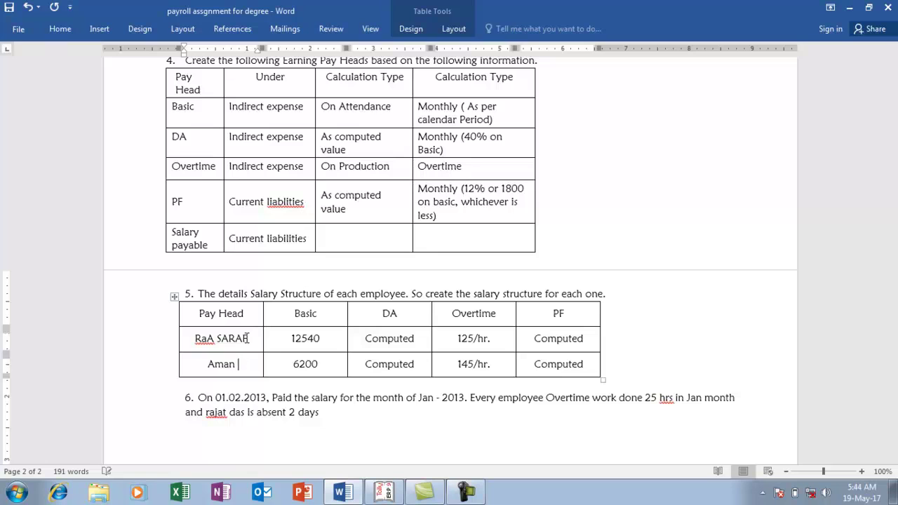
key(Return)
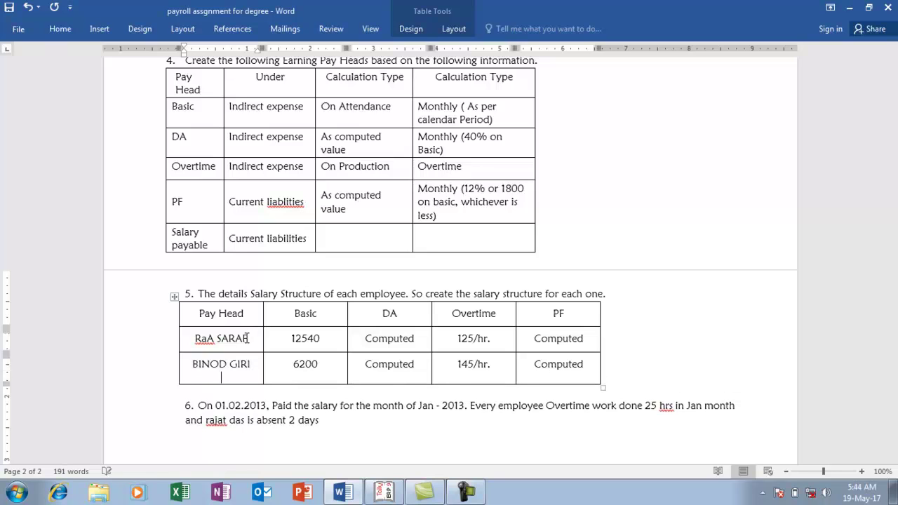
key(ctrl+l)
Quit pay head creation without saving and return to the Payroll Info menu
key(alt+Tab)
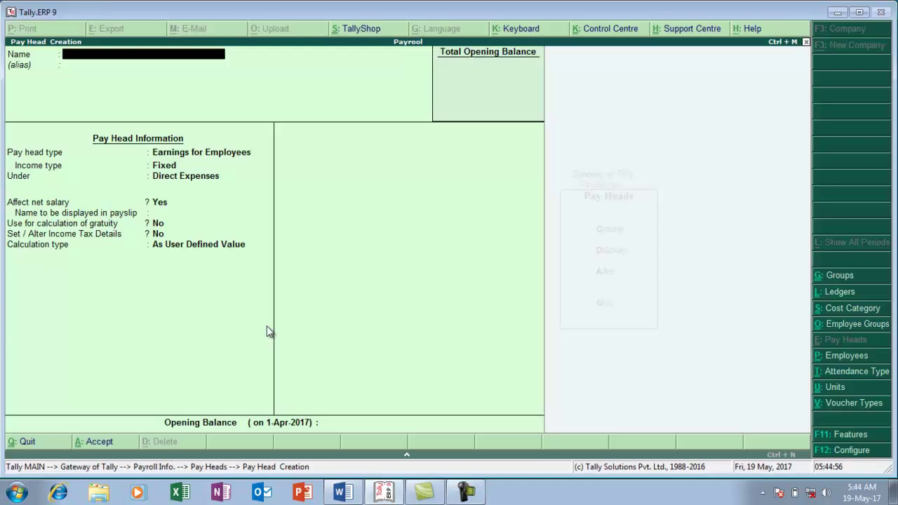
key(Escape)
key(y)
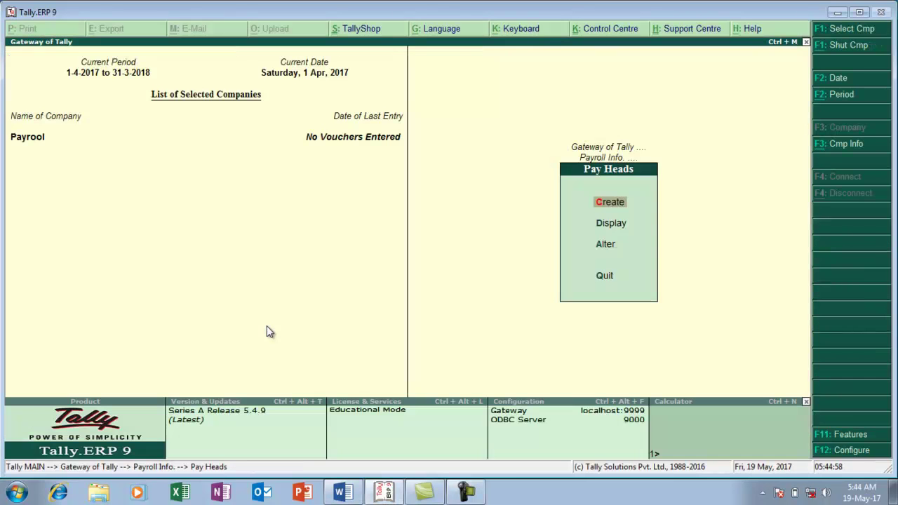
key(Escape)
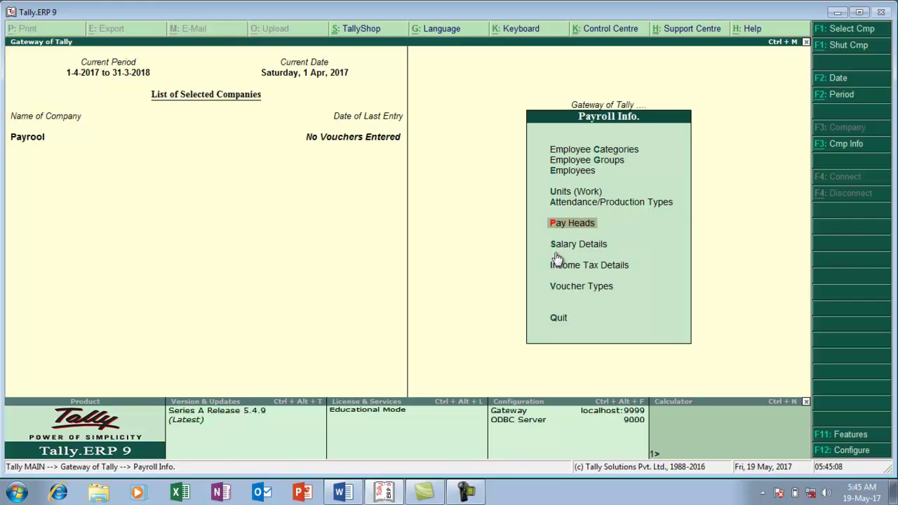
key(alt+Tab)
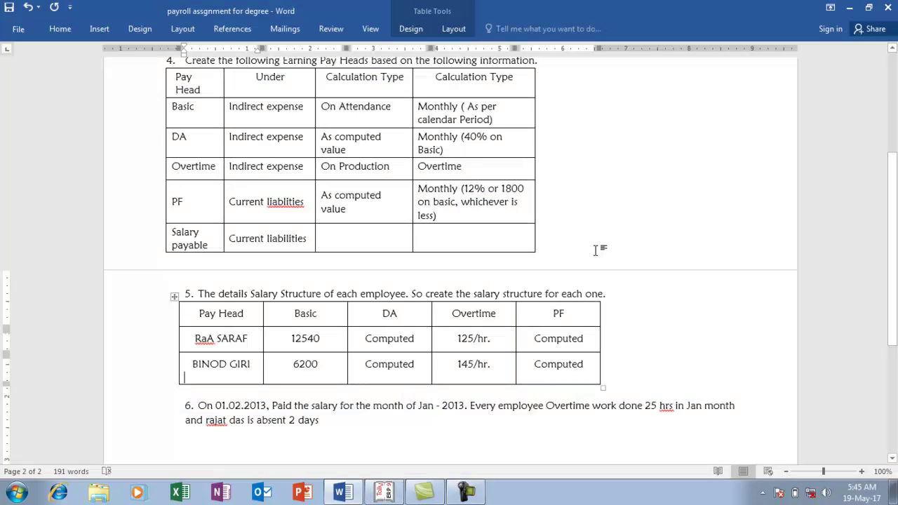
key(alt+Tab)
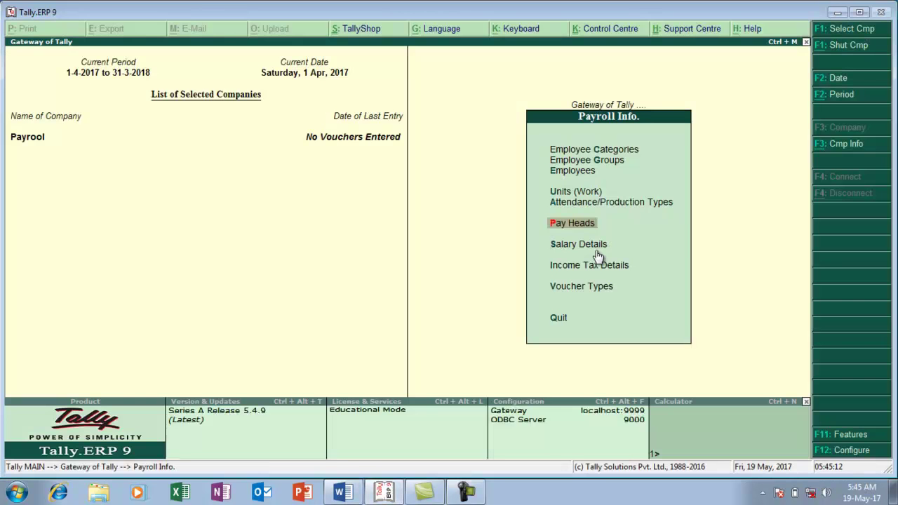
Open Salary Details > Define for the Accounts employee
click(596, 251)
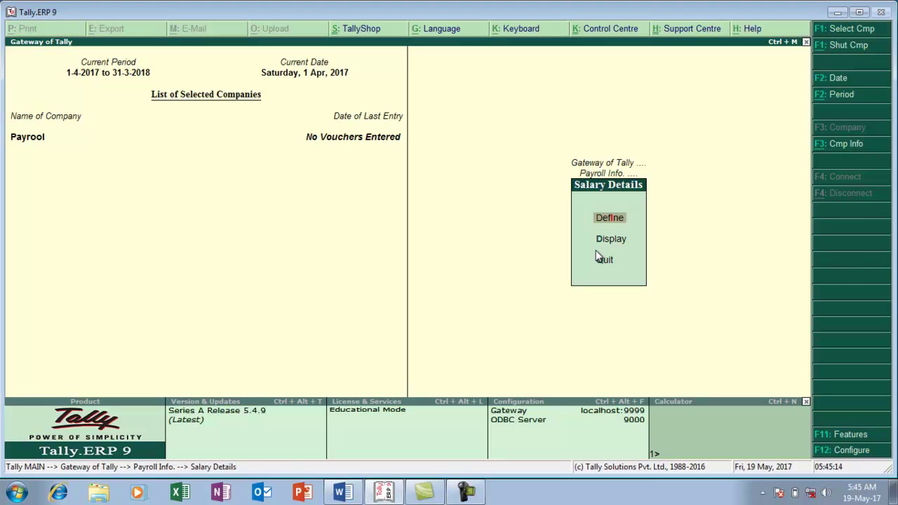
key(Return)
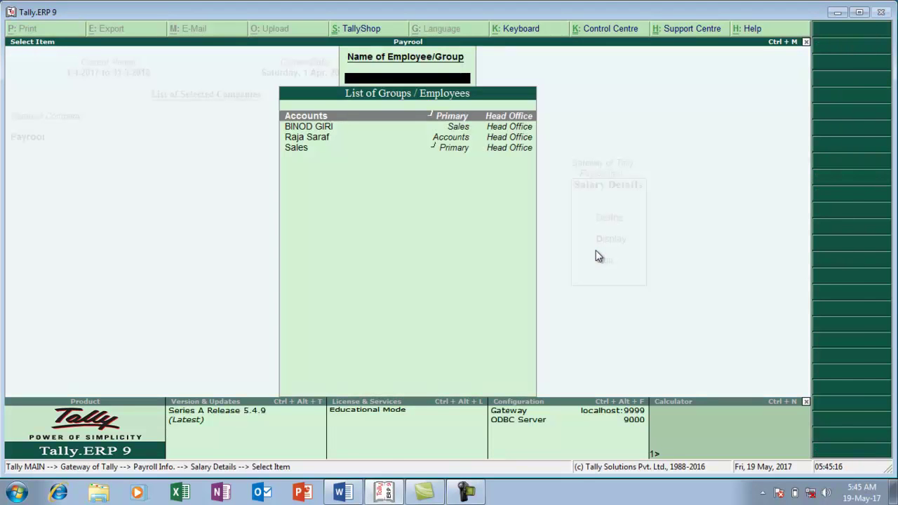
key(Down)
key(Down)
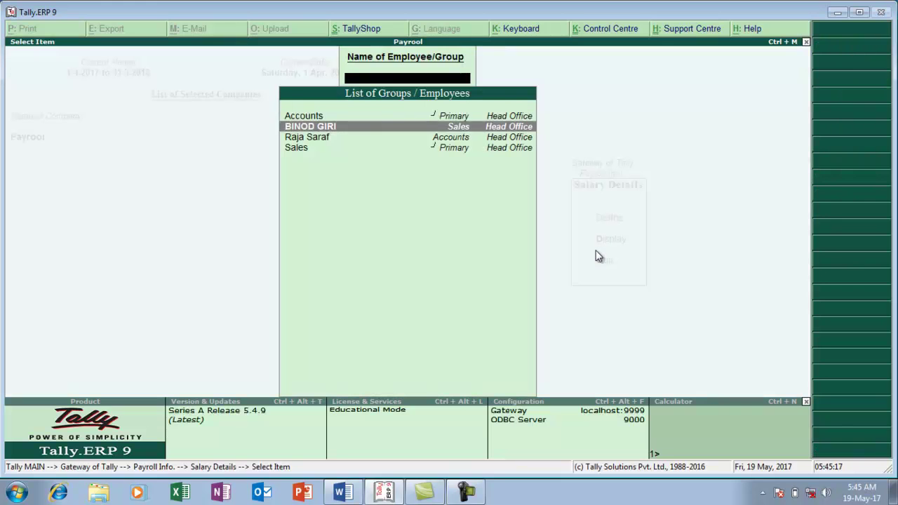
key(Return)
key(alt+Tab)
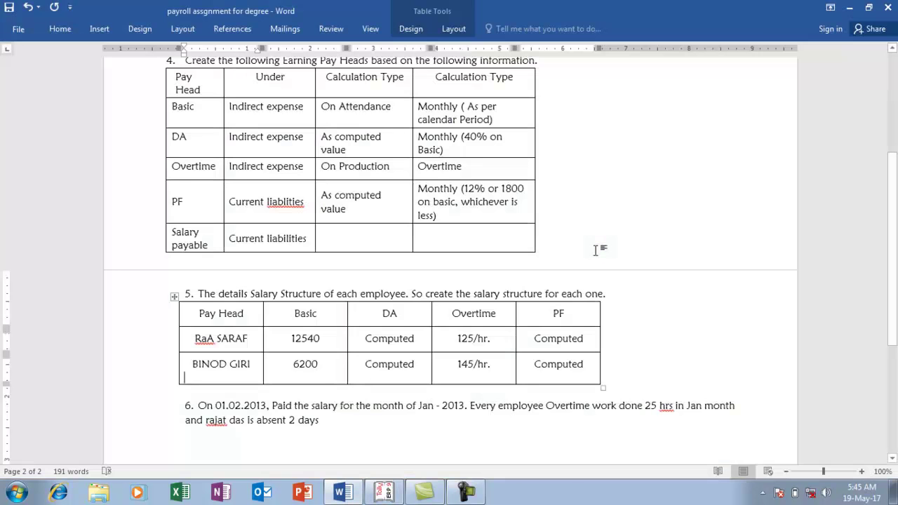
Enter effective date 1-Apr-2017 with BASIC at 12,540 and DA pay heads
key(alt+Tab)
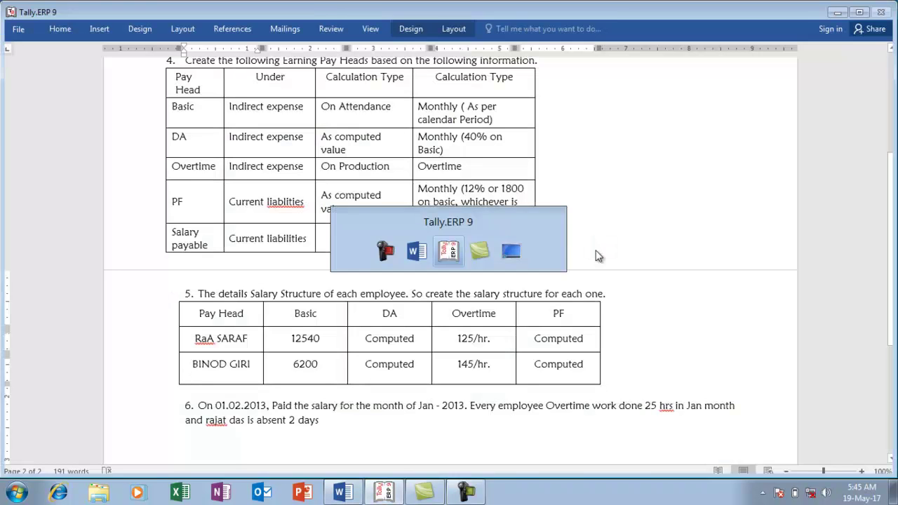
text(1-4)
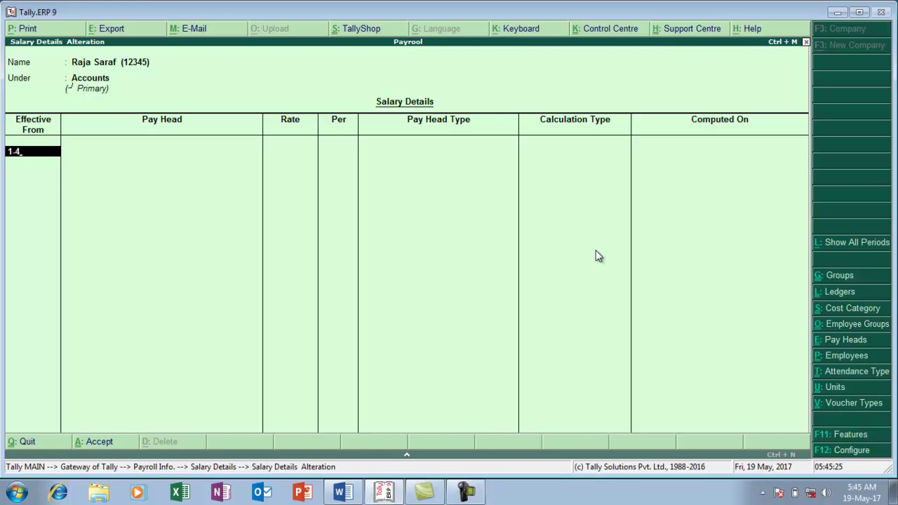
key(Return)
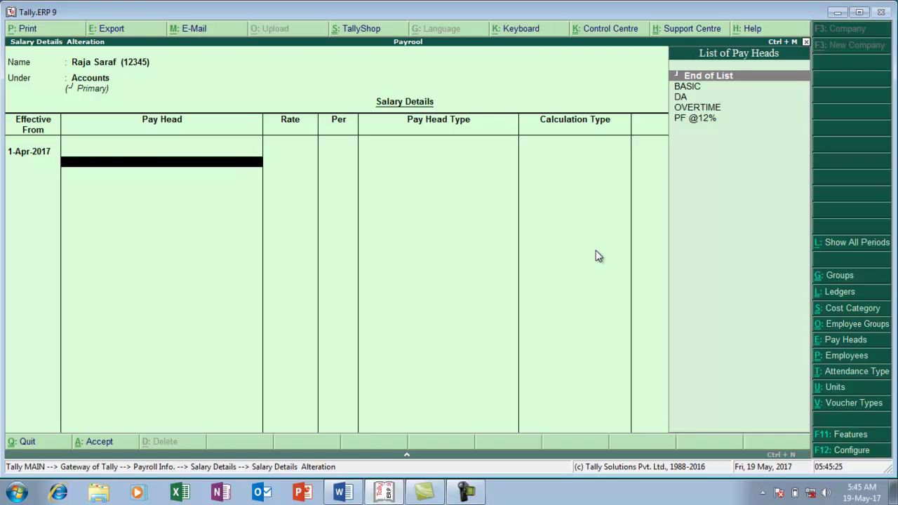
text(B)
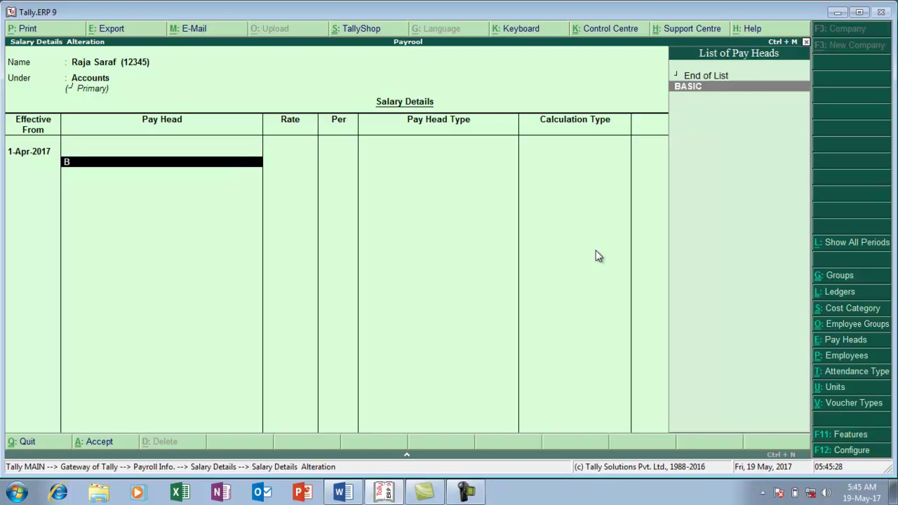
key(Return)
text(12540)
key(Return)
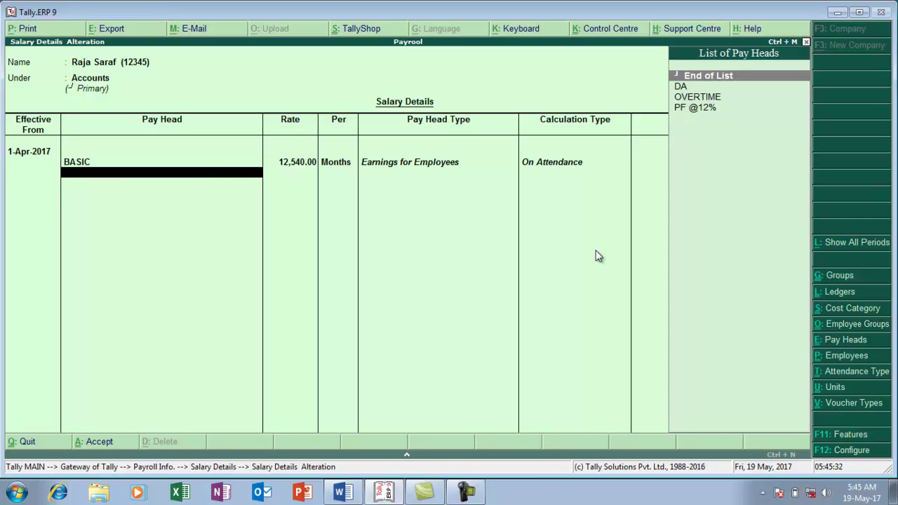
key(Down)
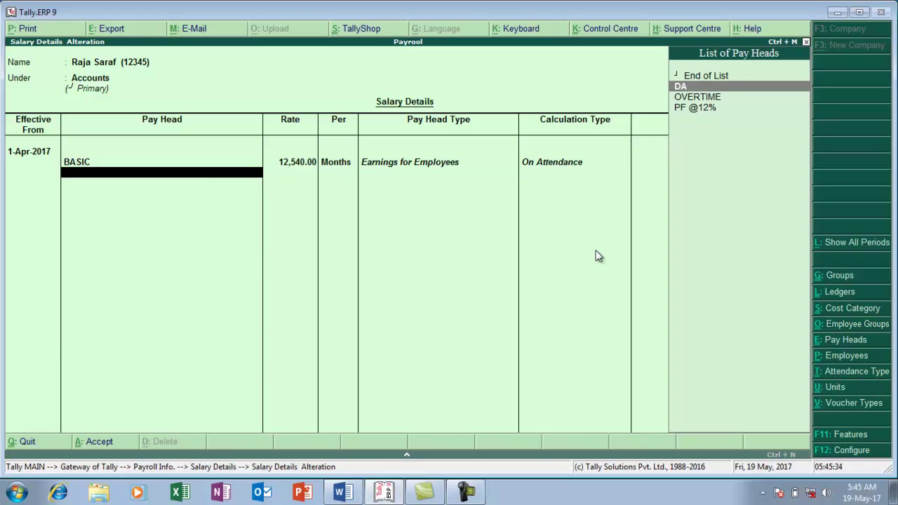
key(Return)
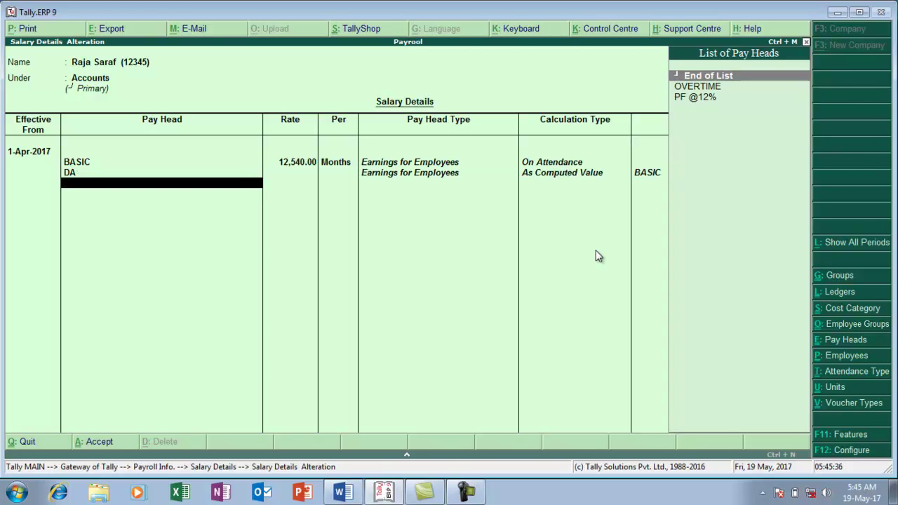
key(Down)
key(Return)
key(alt+Tab)
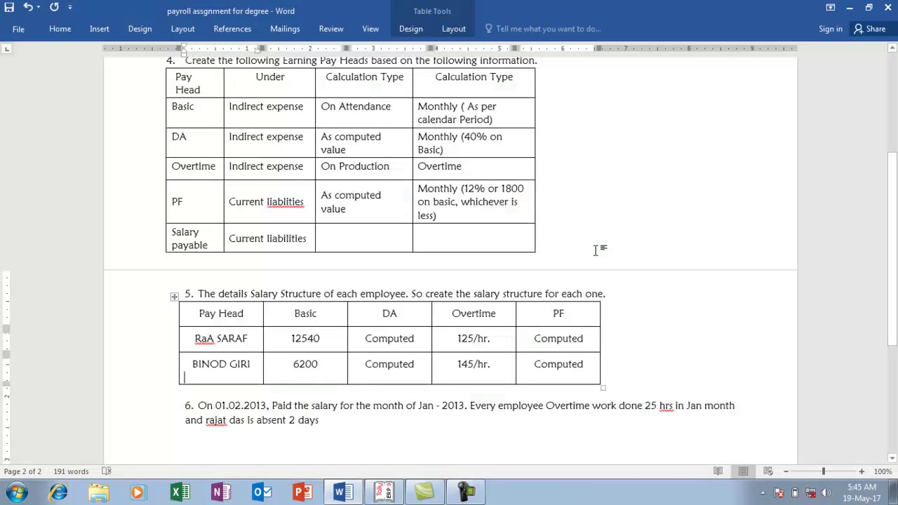
key(alt+Tab)
text(125)
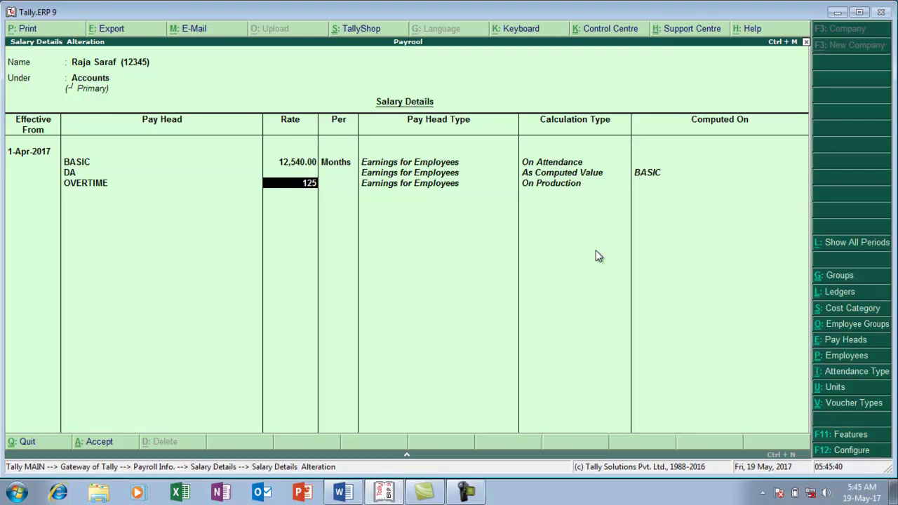
key(Return)
text(HR)
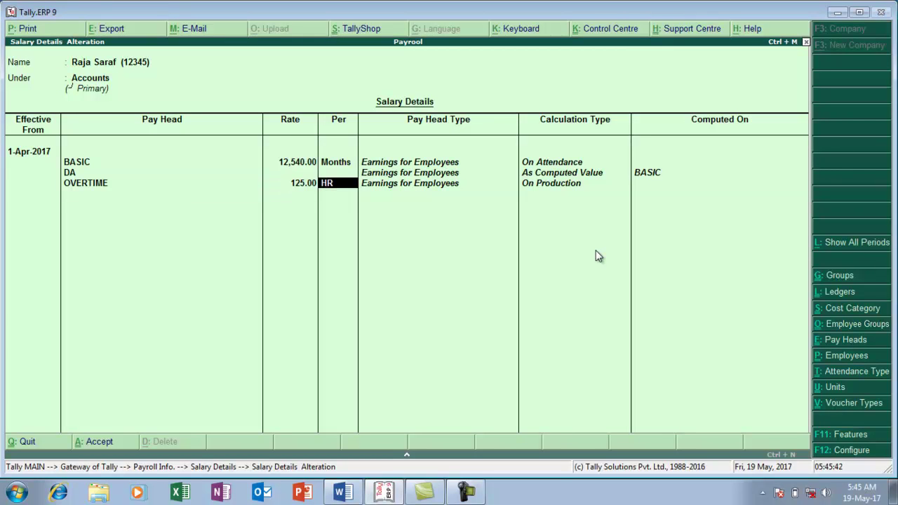
key(Return)
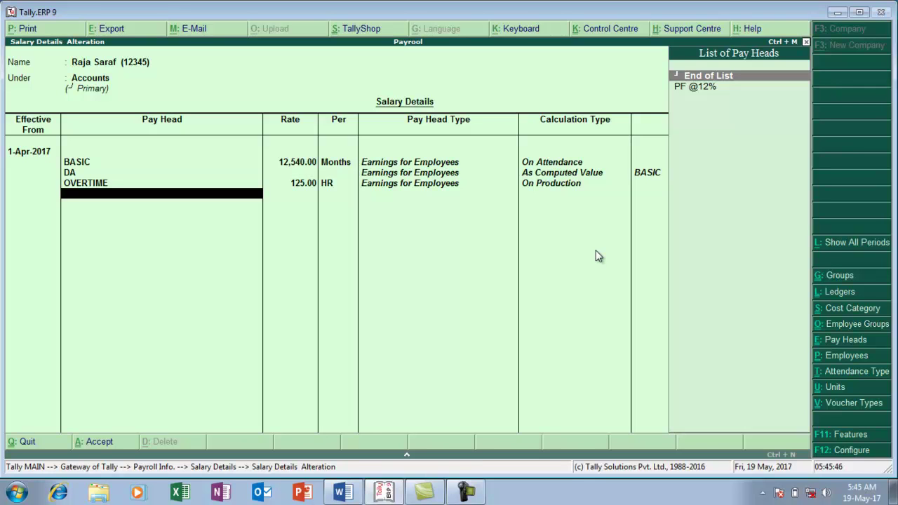
key(Down)
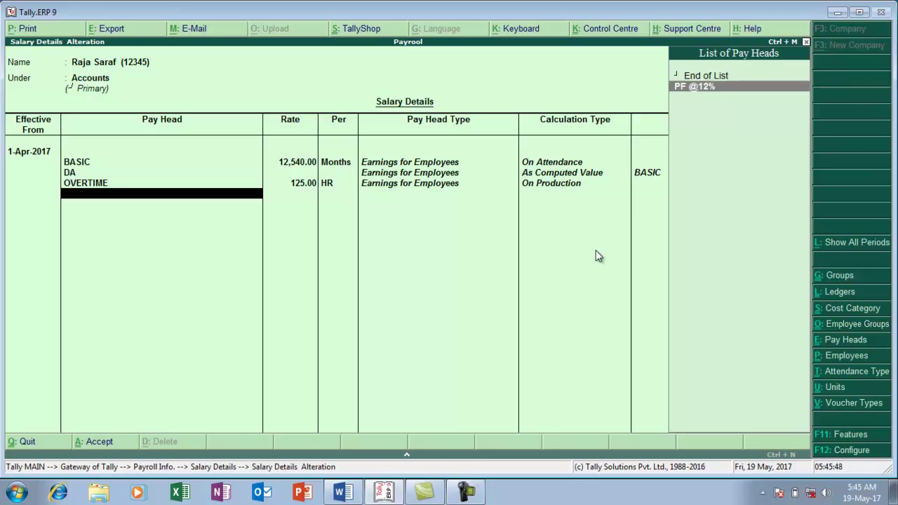
key(Return)
key(Return)
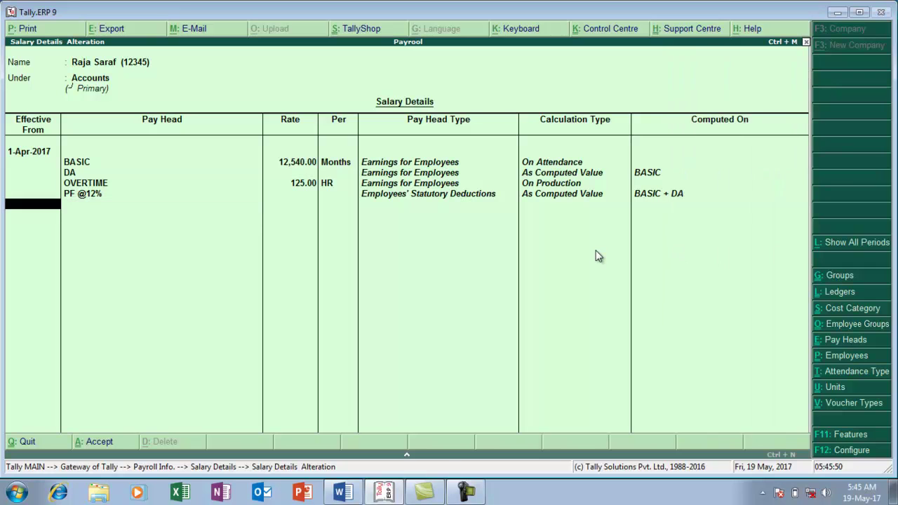
key(Return)
key(Return)
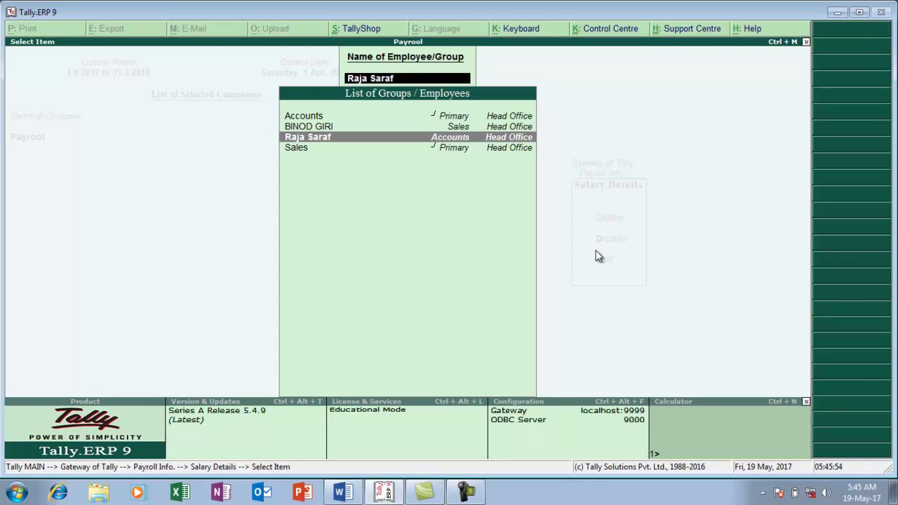
For the Sales employee, set effective date 1-Apr-2017 and BASIC at 6,200 monthly
key(Up)
key(Return)
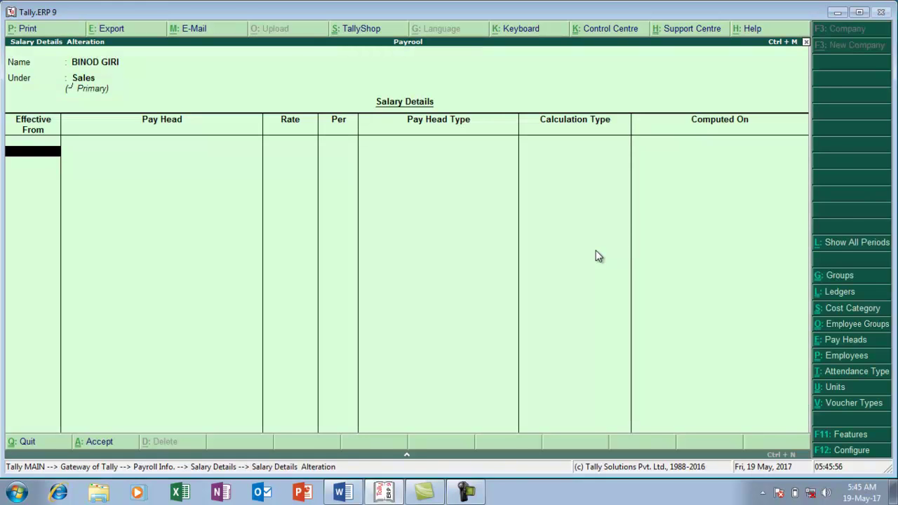
text(1-4)
key(Return)
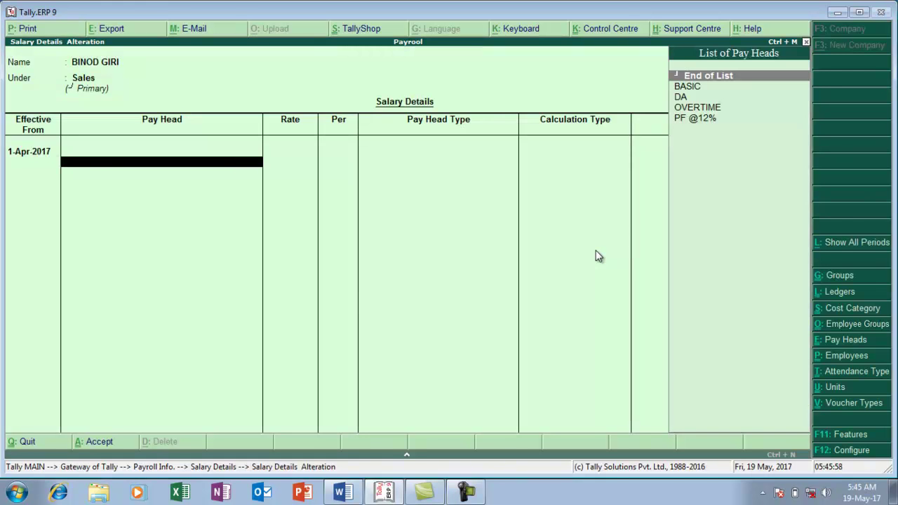
key(alt+Tab)
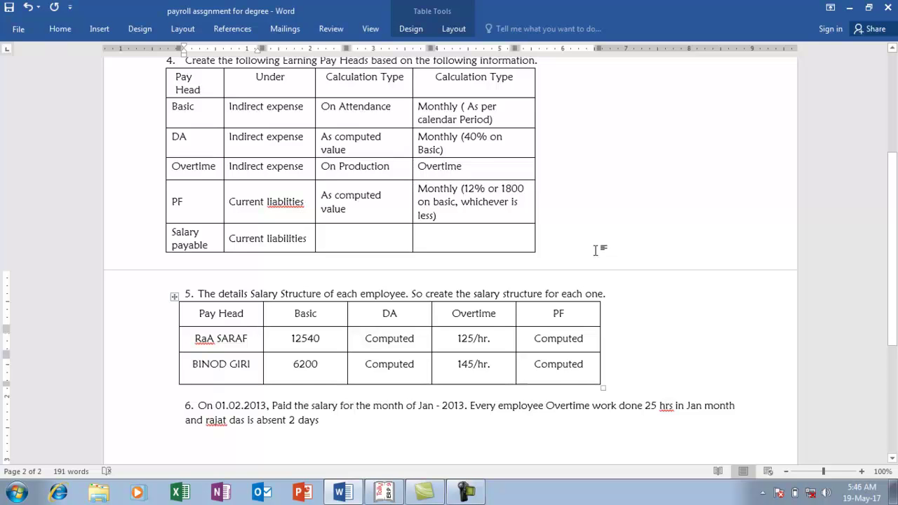
key(alt+Tab)
text(h)
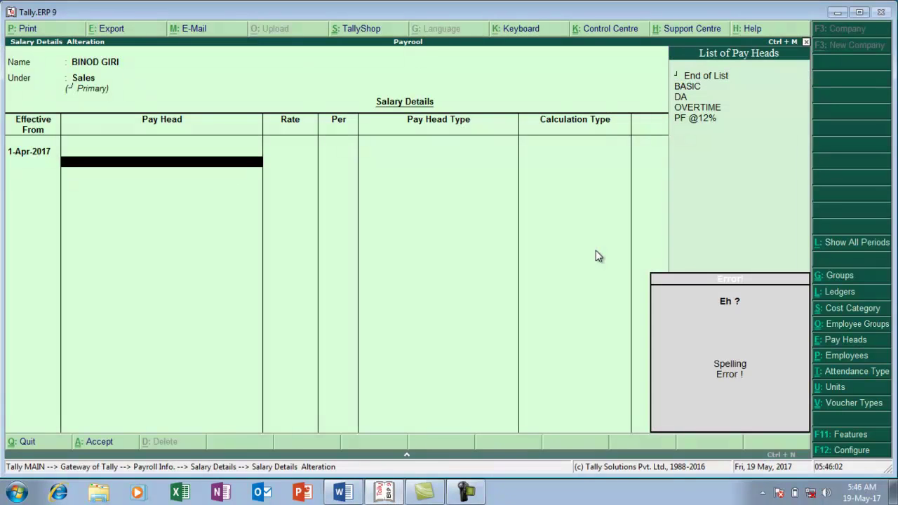
key(Down)
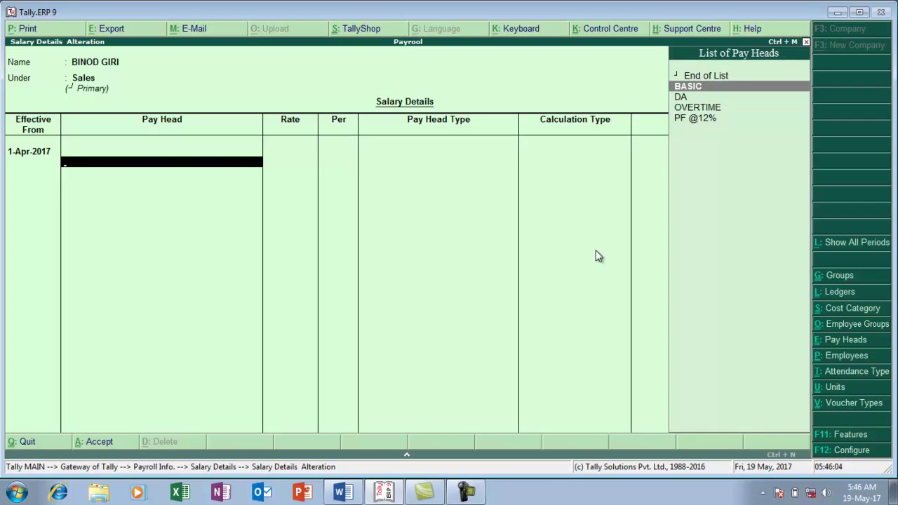
key(Return)
text(6200)
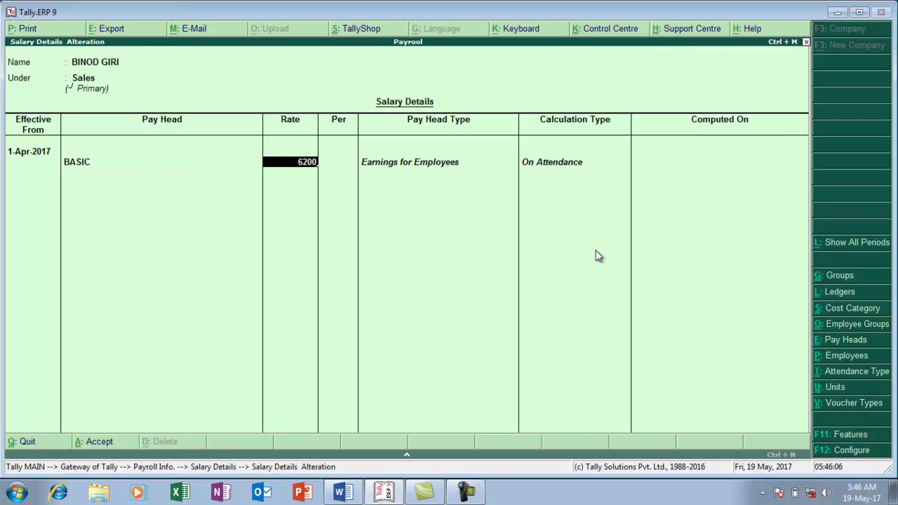
key(Return)
key(Down)
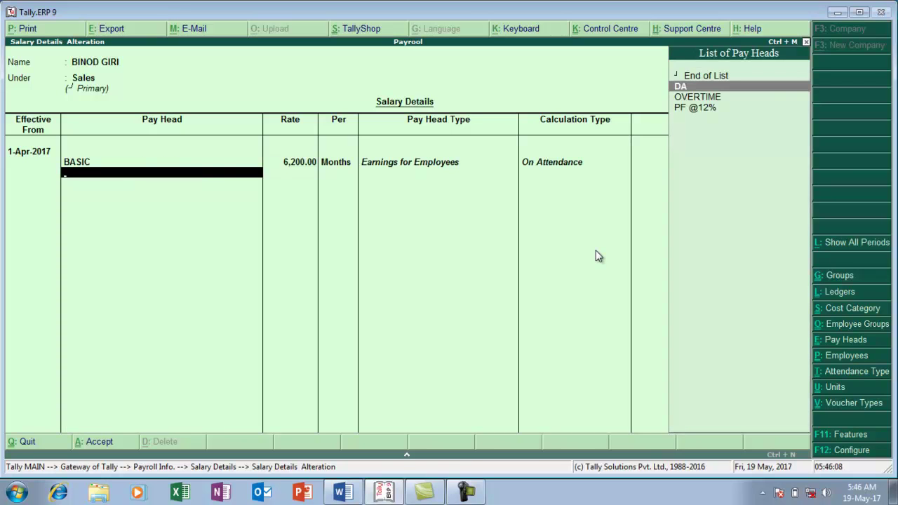
key(Return)
key(Down)
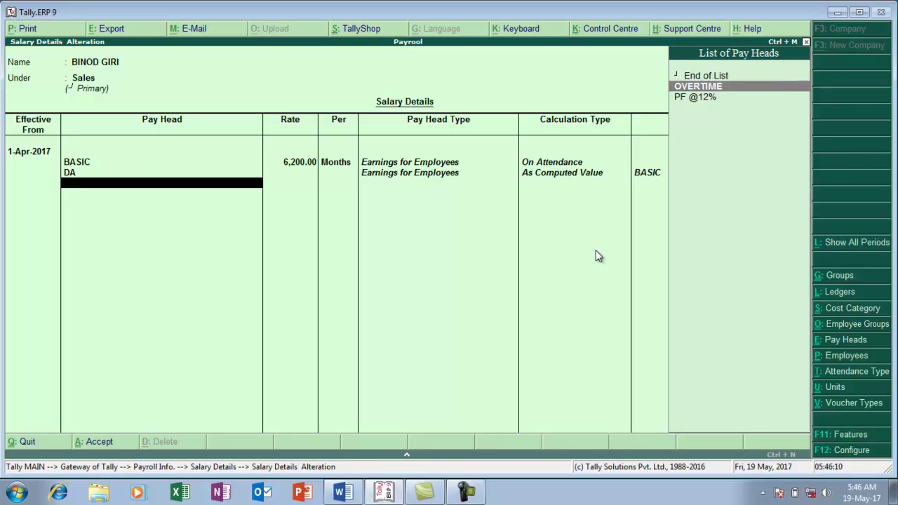
key(Return)
text(145)
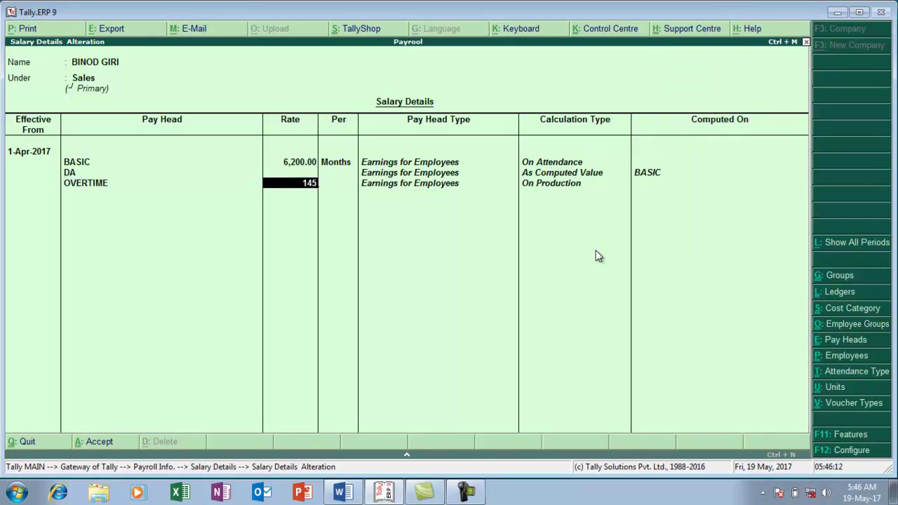
key(Return)
key(Return)
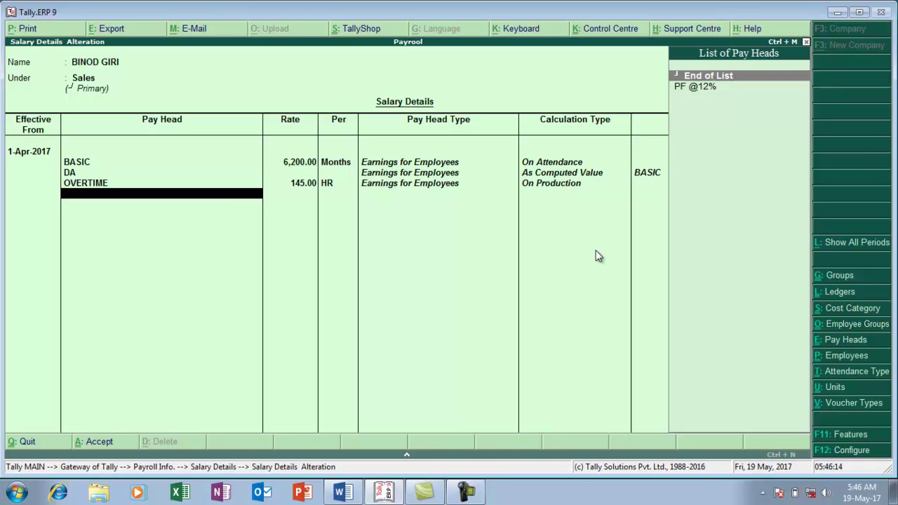
key(Down)
key(Return)
key(Return)
key(Return)
key(Return)
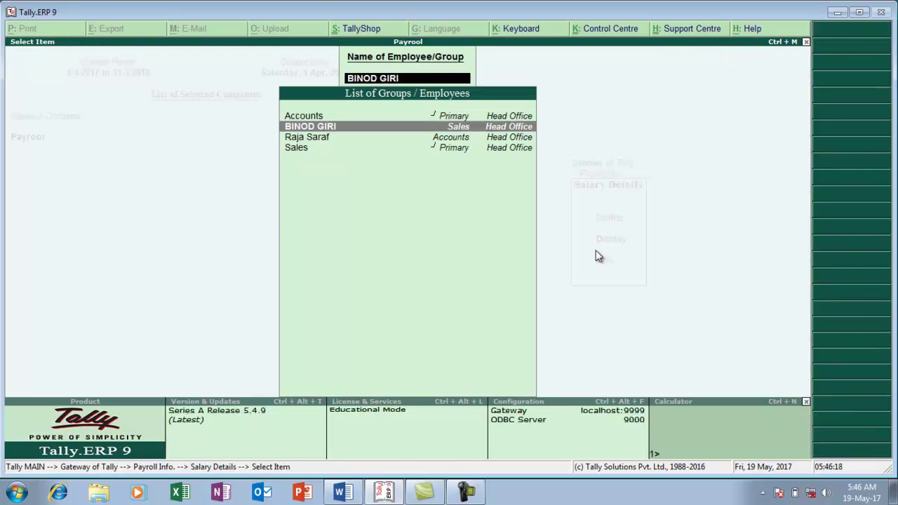
key(alt+Tab)
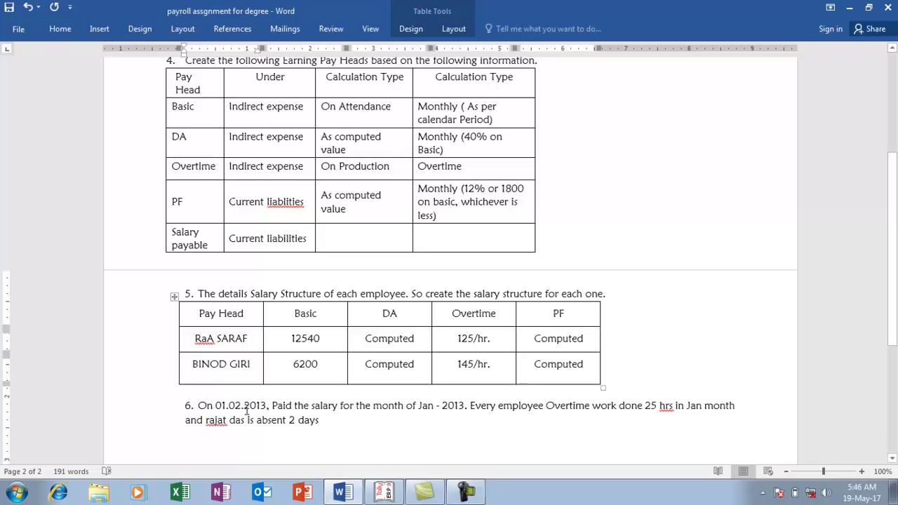
Return to Tally and close the salary details back to Payroll Info
key(alt+Tab)
key(Escape)
key(Escape)
key(Escape)
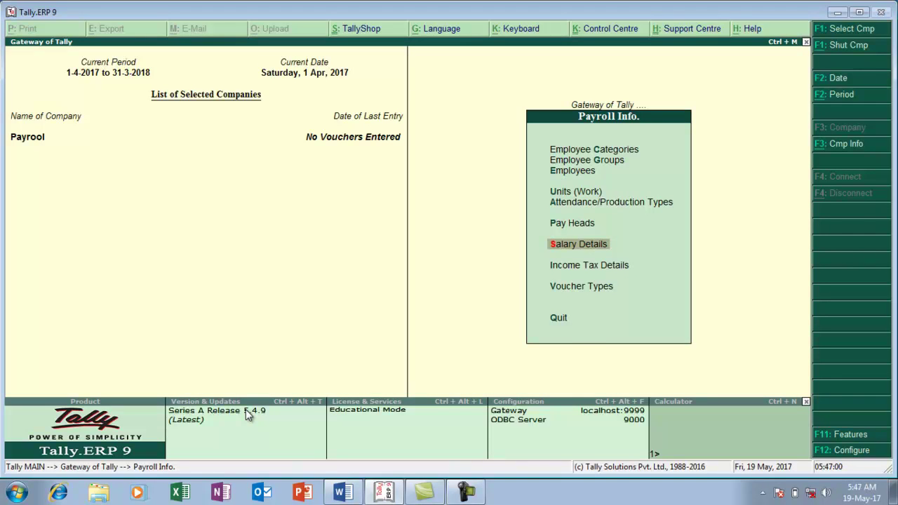
Open payroll voucher entry and switch to a new Attendance voucher No. 1
key(Escape)
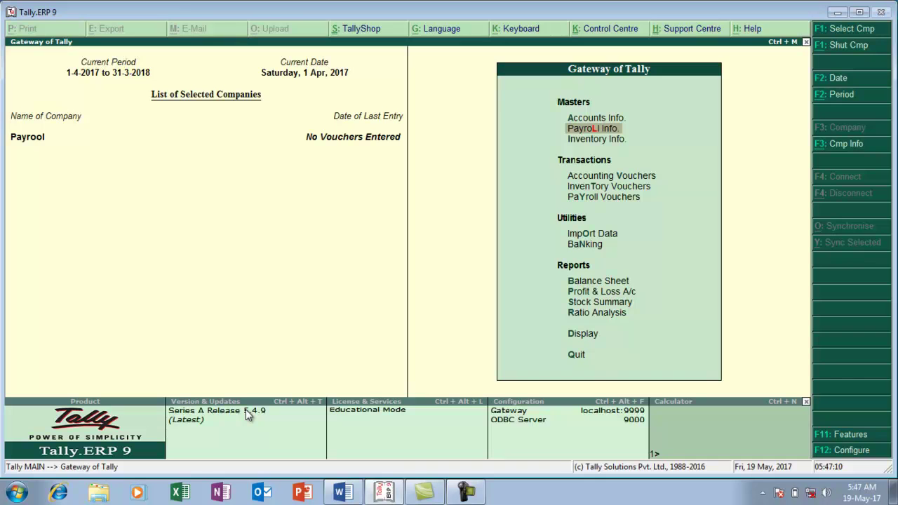
key(Down)
key(Down)
key(Down)
key(Down)
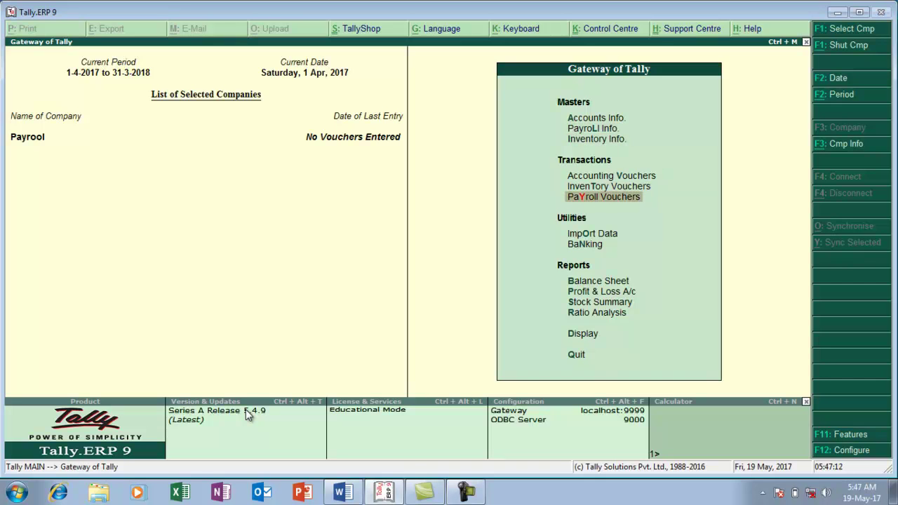
key(Return)
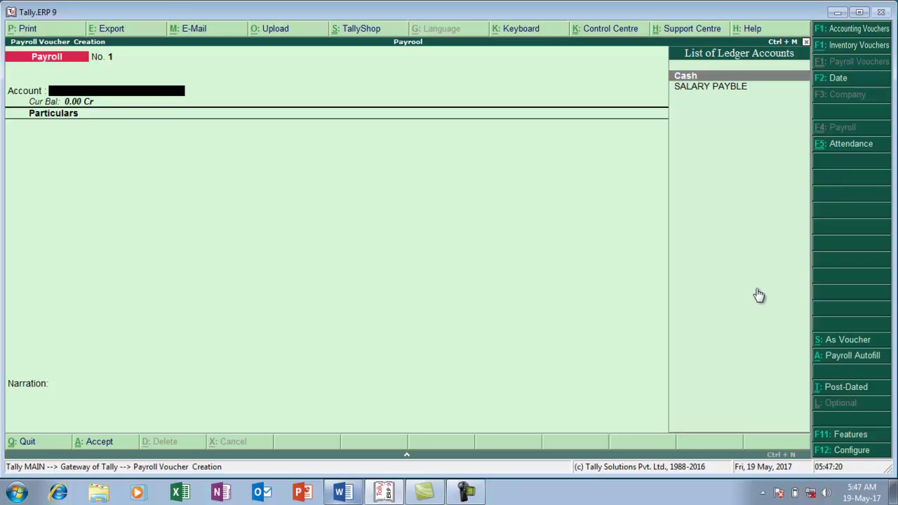
click(849, 144)
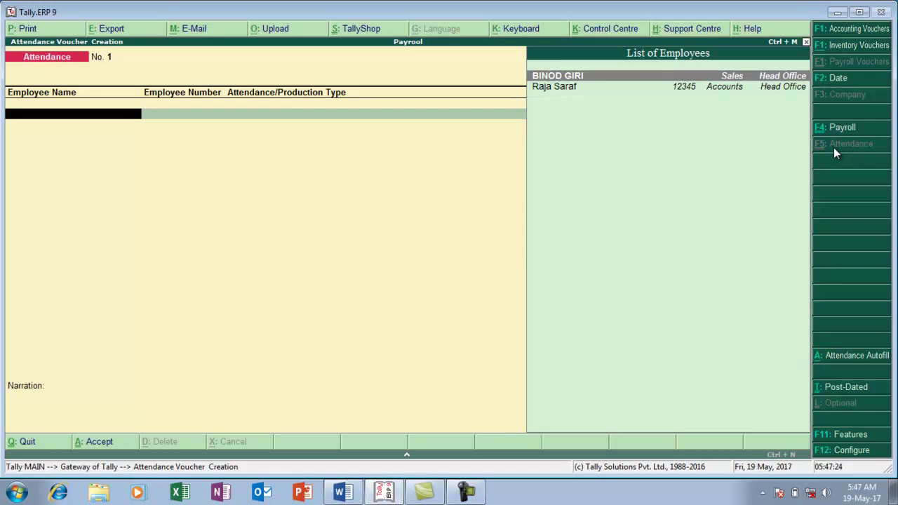
Record 2 days ABSENT and 25 HR OVERTIME for the Accounts employee
key(Down)
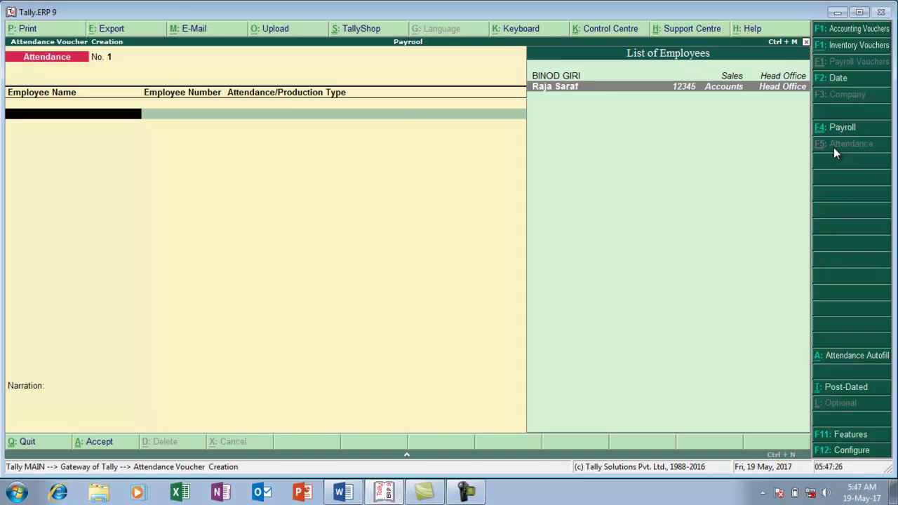
key(Return)
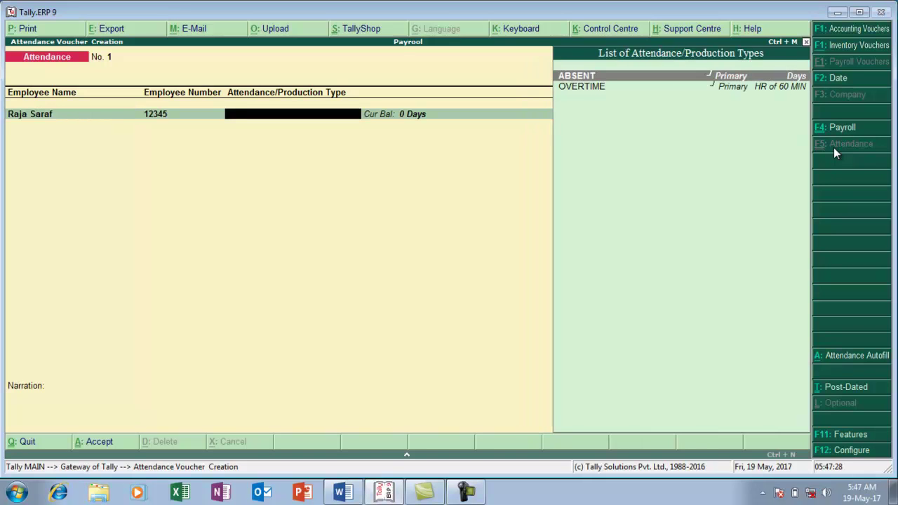
key(Return)
text(2)
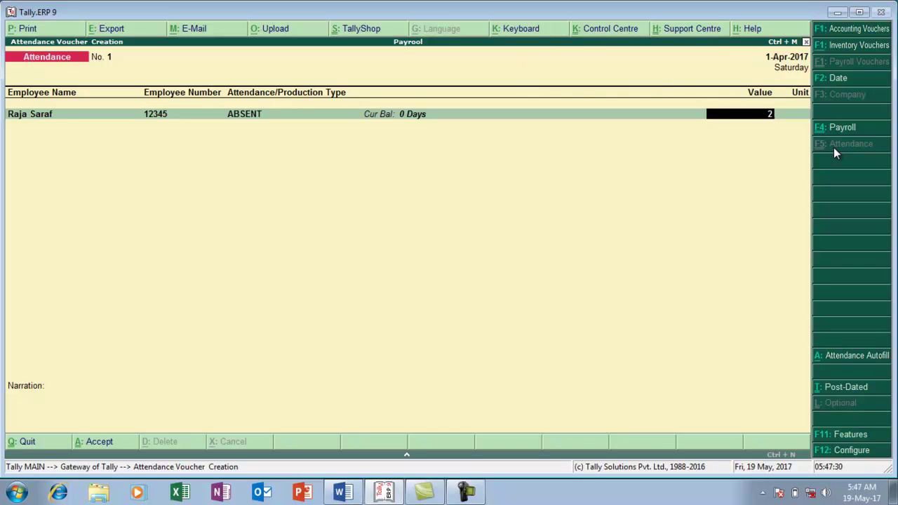
key(Return)
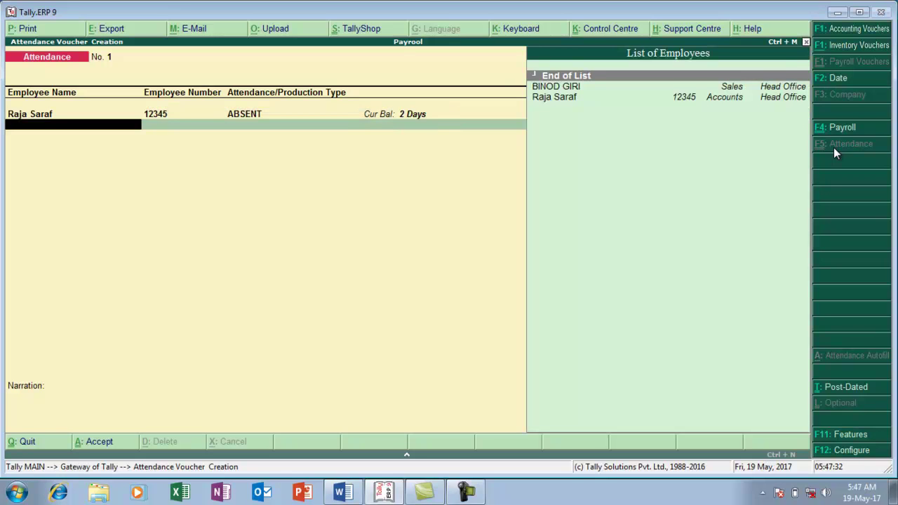
key(Down)
key(Down)
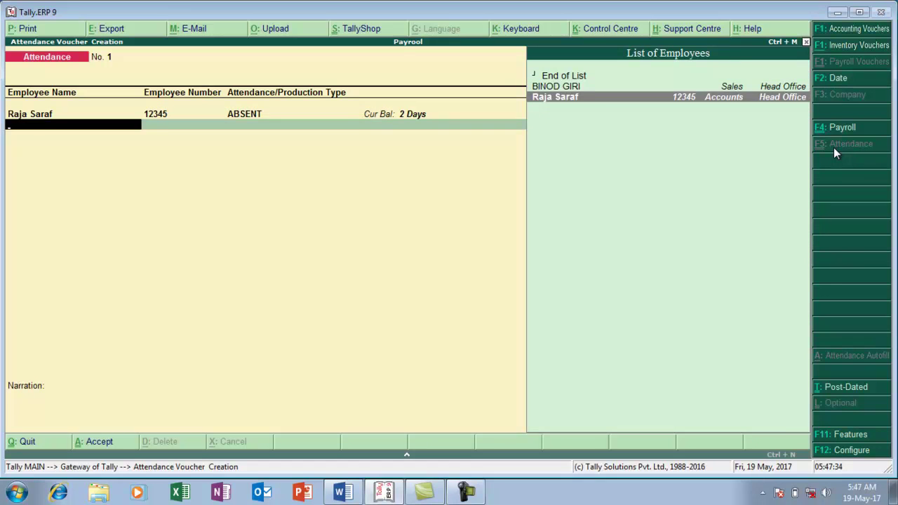
key(Return)
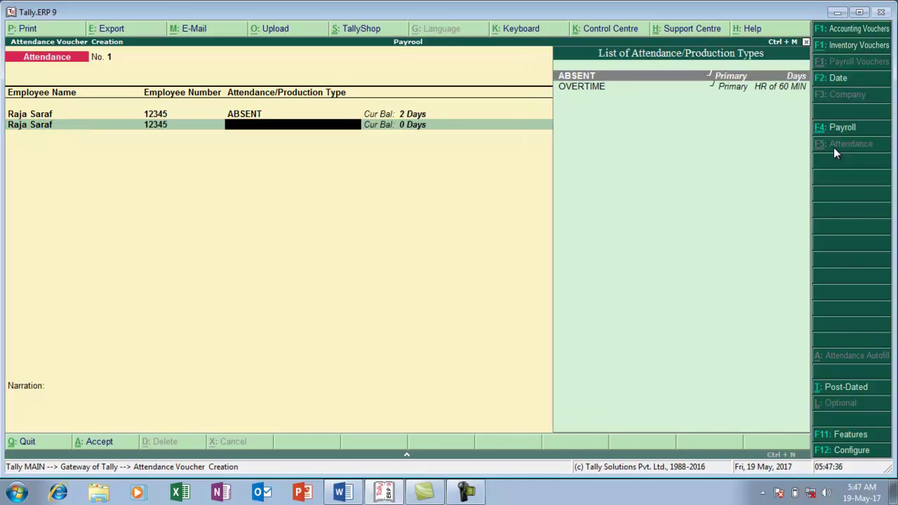
key(Down)
key(Return)
text(25)
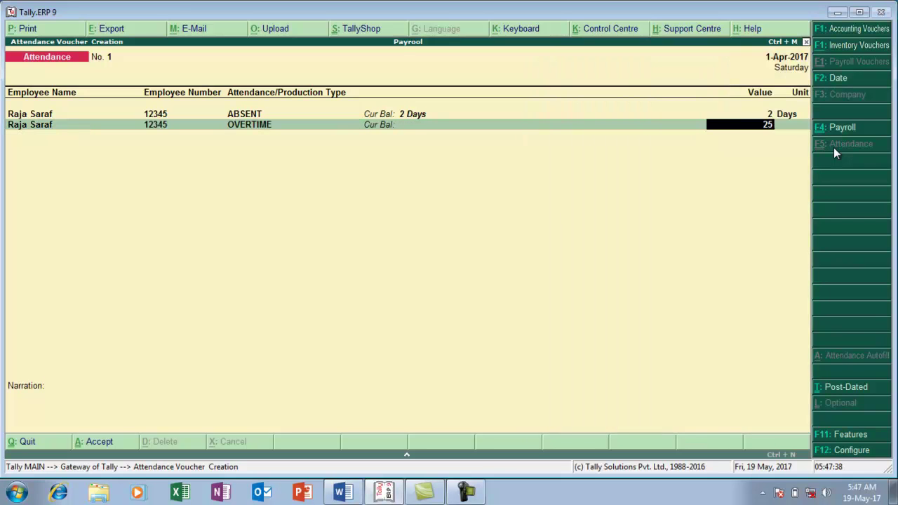
key(Return)
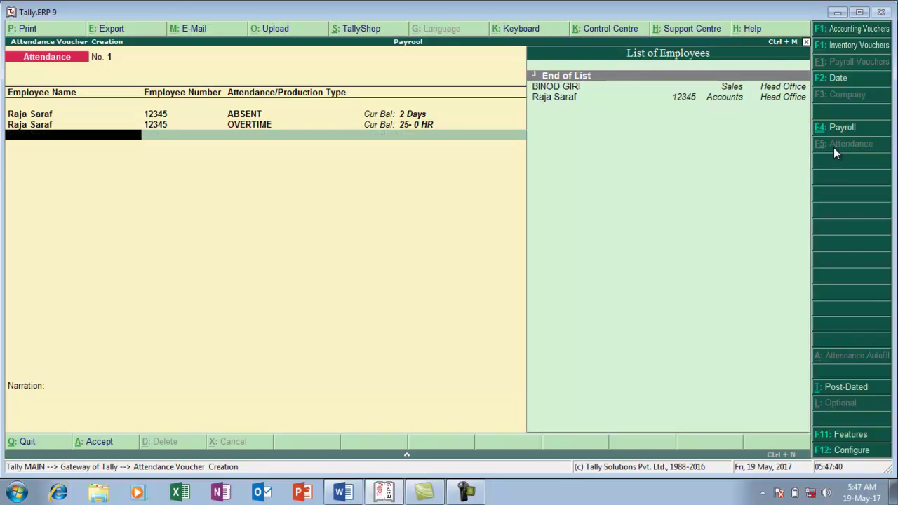
key(Return)
key(Return)
key(Return)
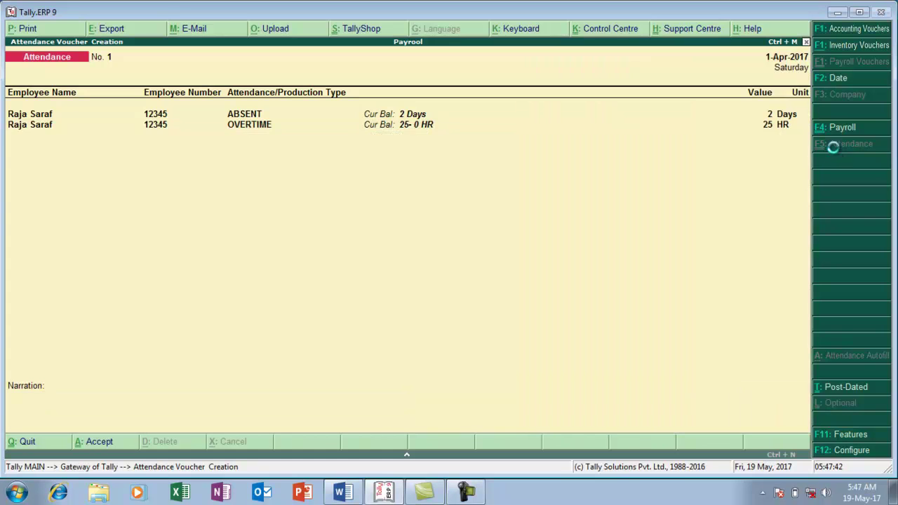
Review the salary task at the end of the Word assignment
key(alt+Tab)
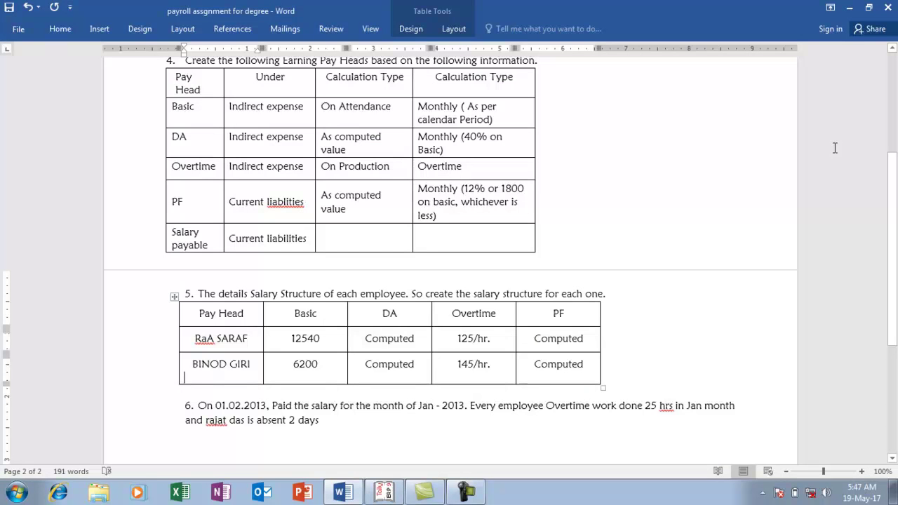
key(ctrl+End)
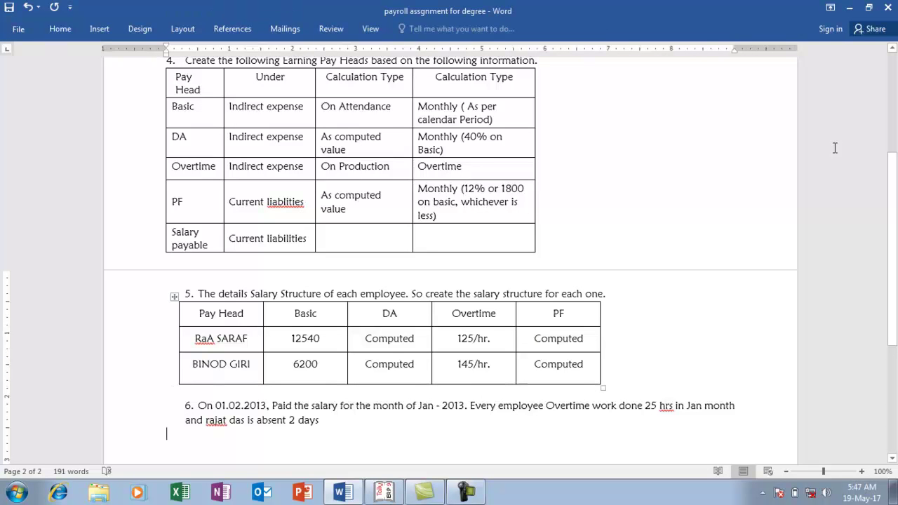
key(alt+Tab)
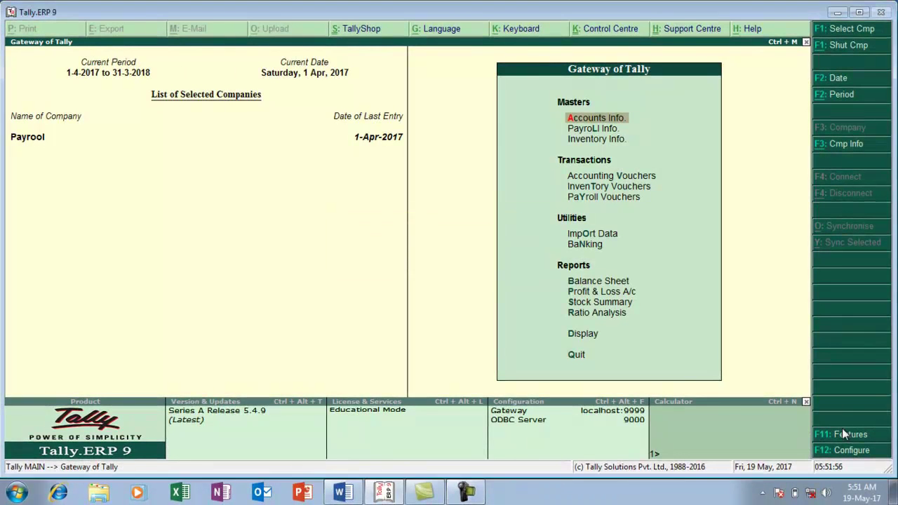
key(alt+Tab)
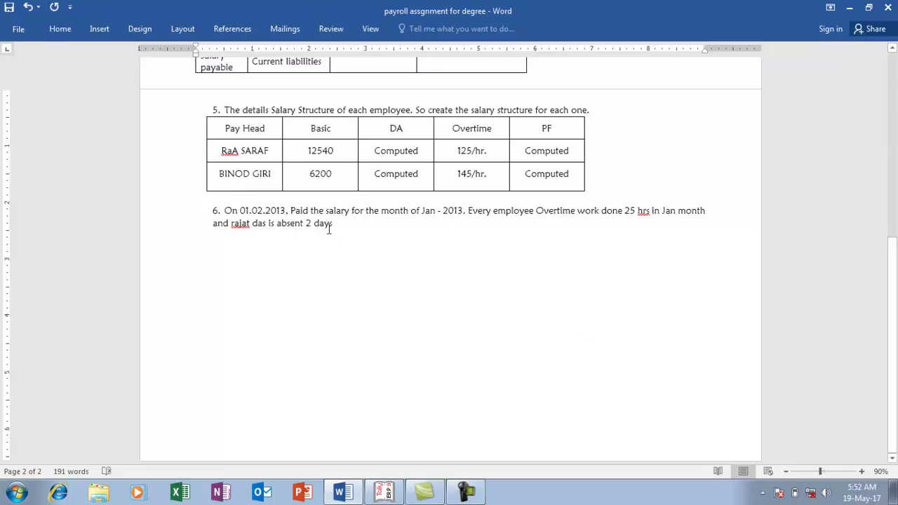
key(alt+Tab)
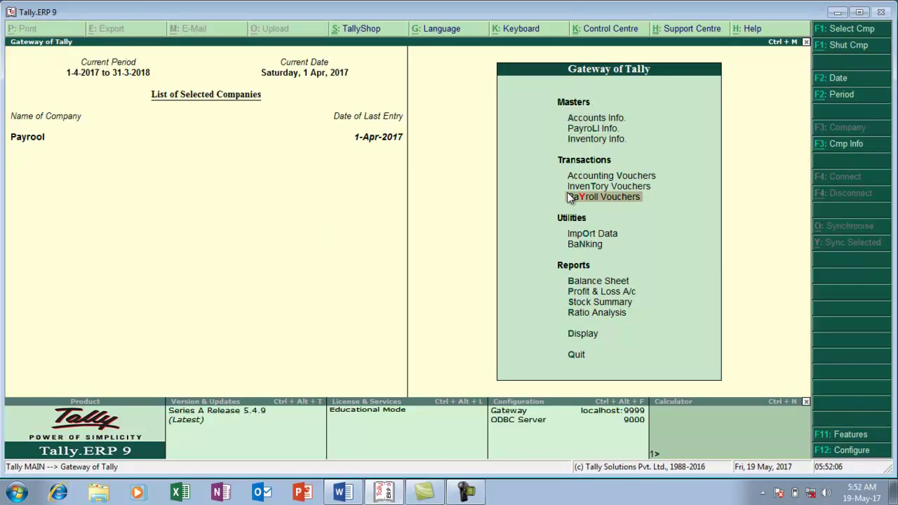
Start a new payroll voucher, then quit the empty attendance voucher
click(569, 198)
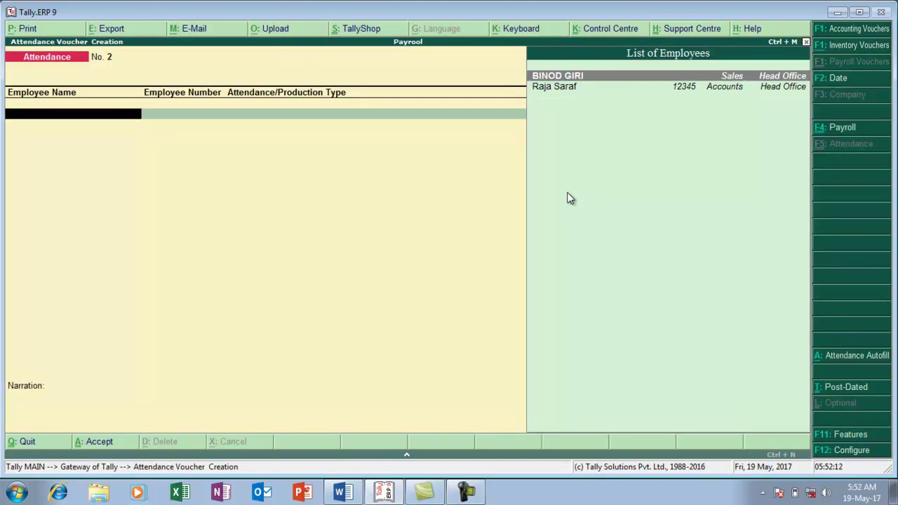
key(alt+Tab)
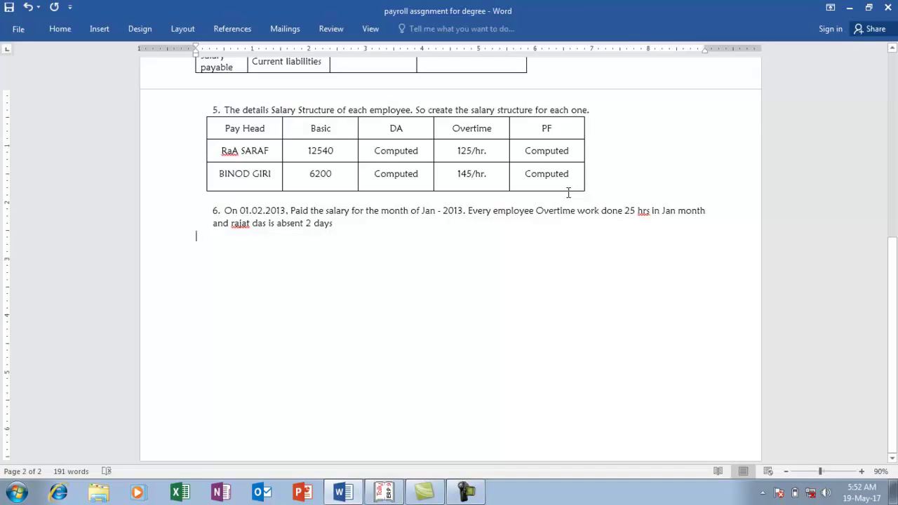
key(alt+Tab)
key(Escape)
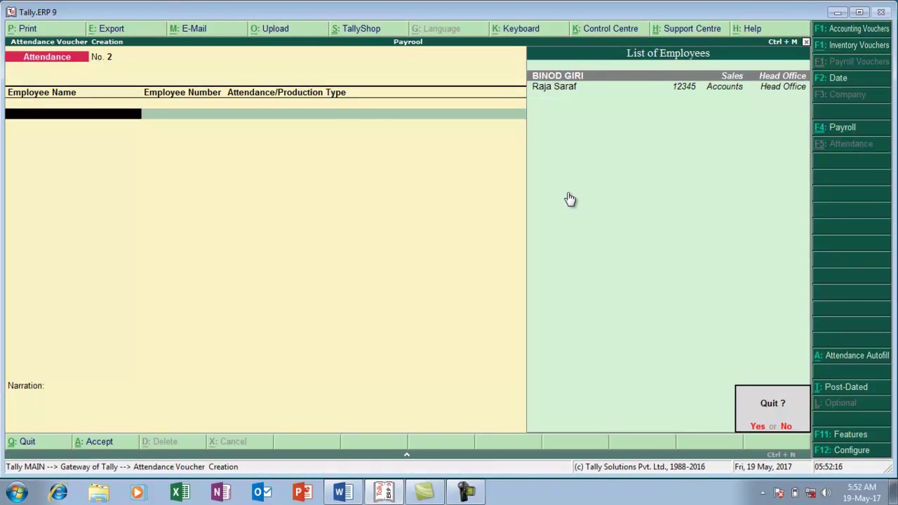
Confirm quitting the voucher and open the Payroll voucher type for alteration
key(y)
key(Up)
key(Up)
key(Up)
key(Up)
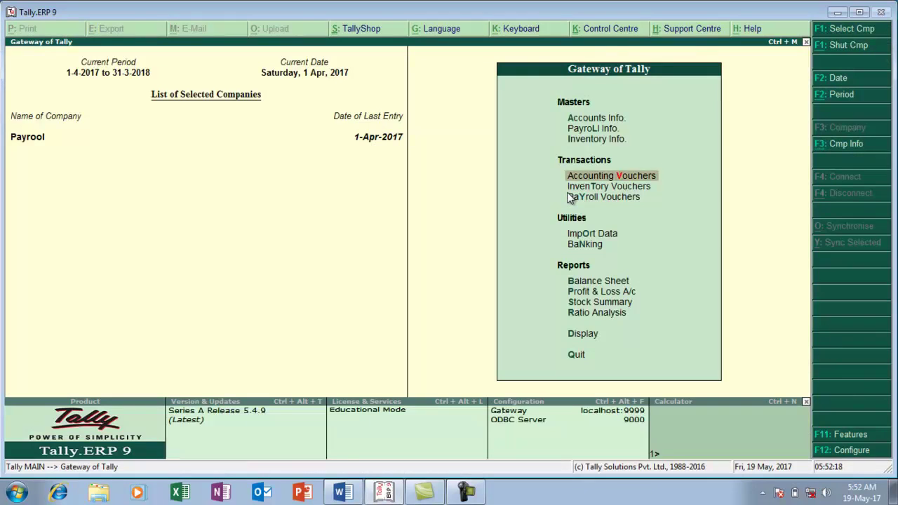
key(Return)
key(Down)
key(Down)
key(Down)
key(Down)
key(Down)
key(Down)
key(Down)
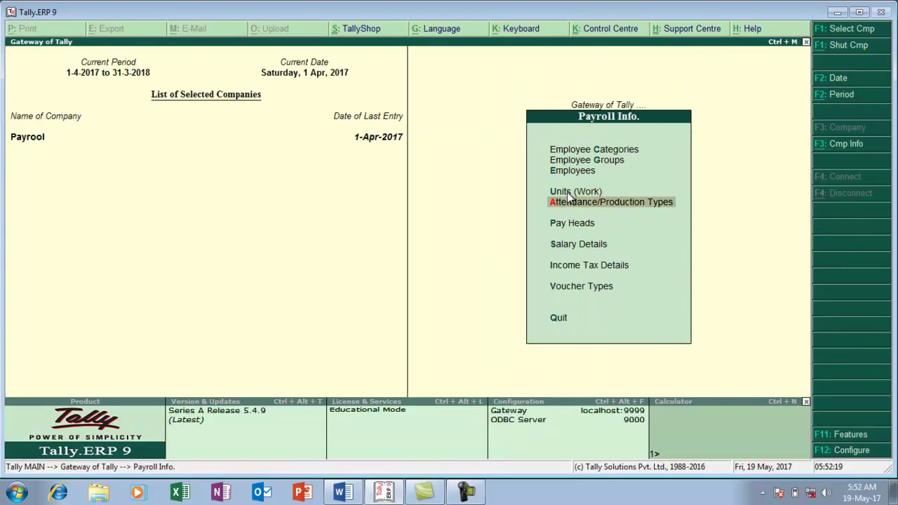
key(Return)
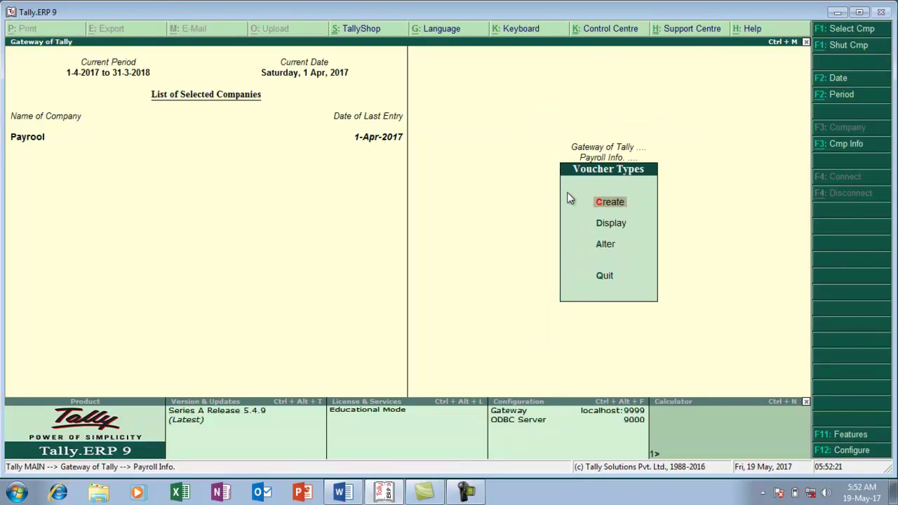
key(Down)
key(Down)
key(Return)
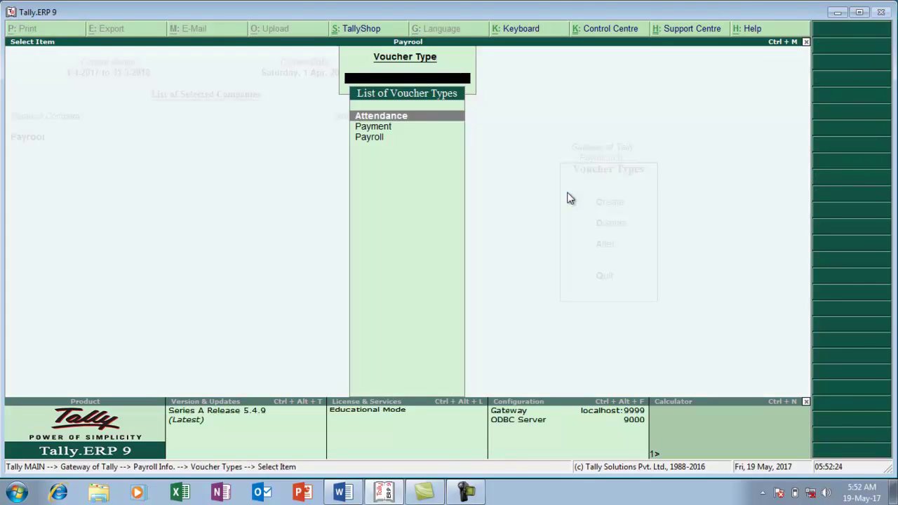
key(Down)
key(Down)
key(Return)
key(Return)
key(Return)
key(Return)
key(Return)
key(Return)
key(Return)
key(Return)
key(Return)
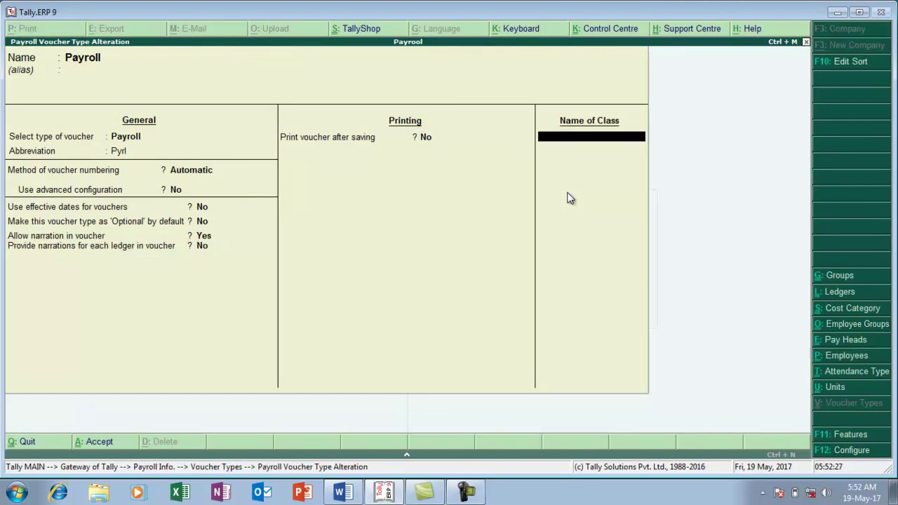
Add a 'Salary Payble' voucher class posting to the SALARY PAYBLE ledger and save
text(Salar)
text(y Paybl)
text(a)
text(e)
key(Return)
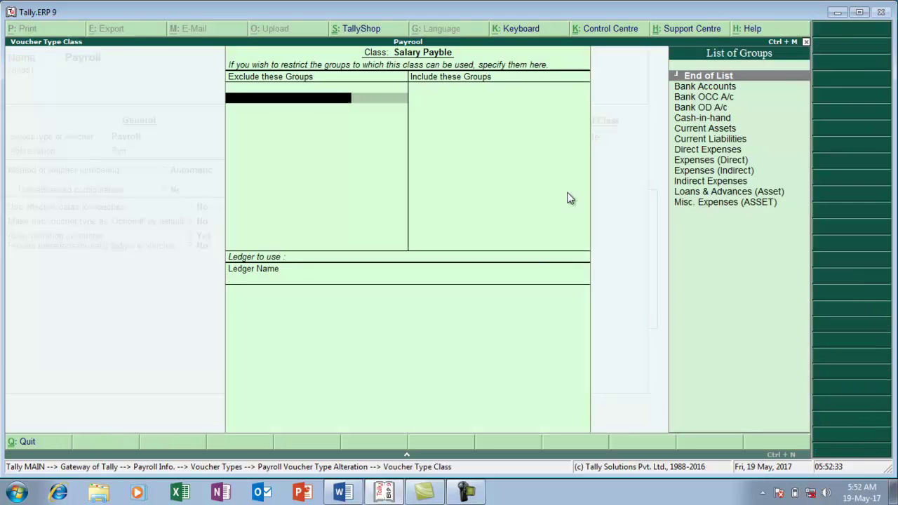
key(Return)
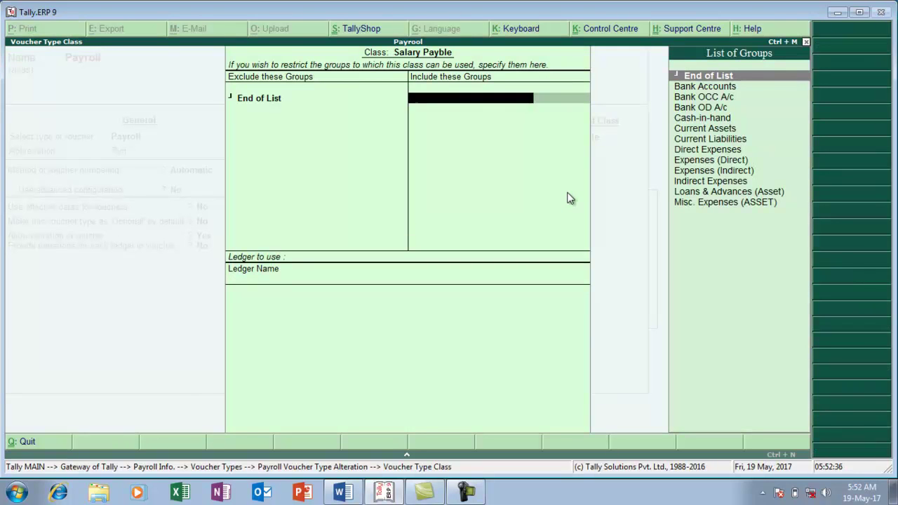
key(Return)
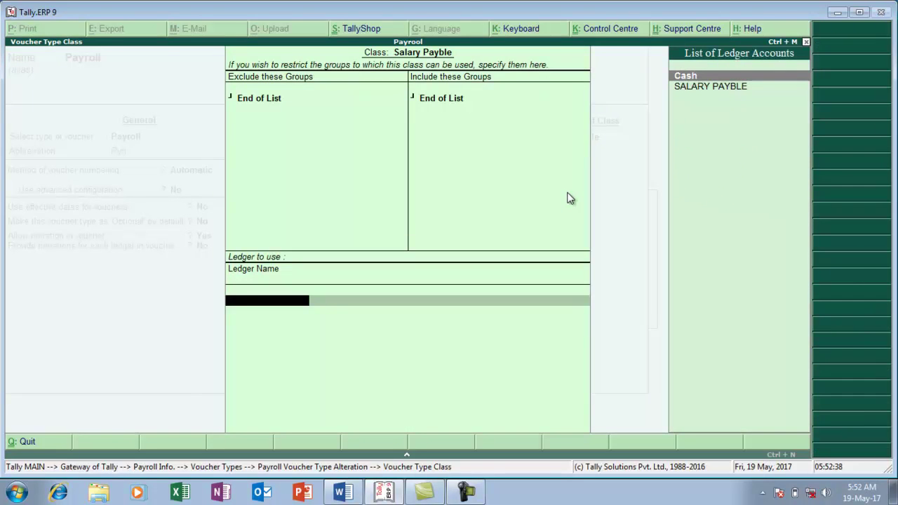
key(Down)
key(Return)
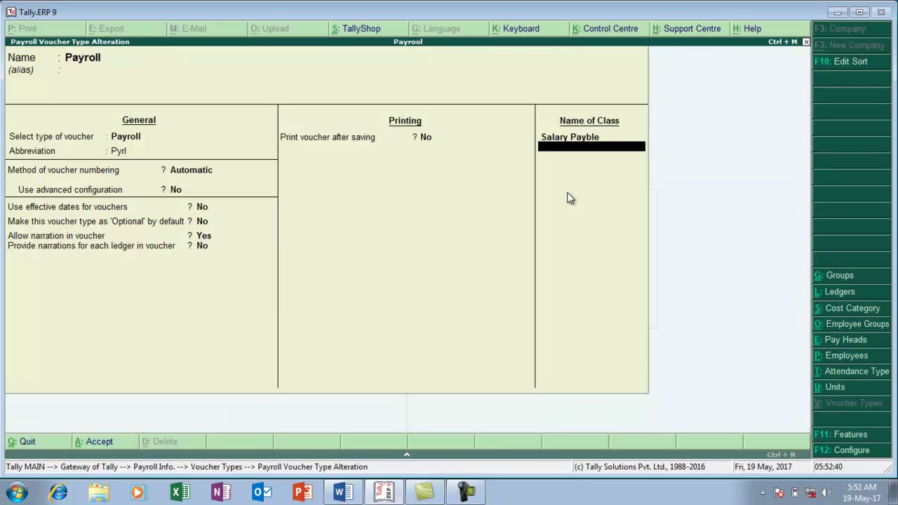
key(Return)
key(Return)
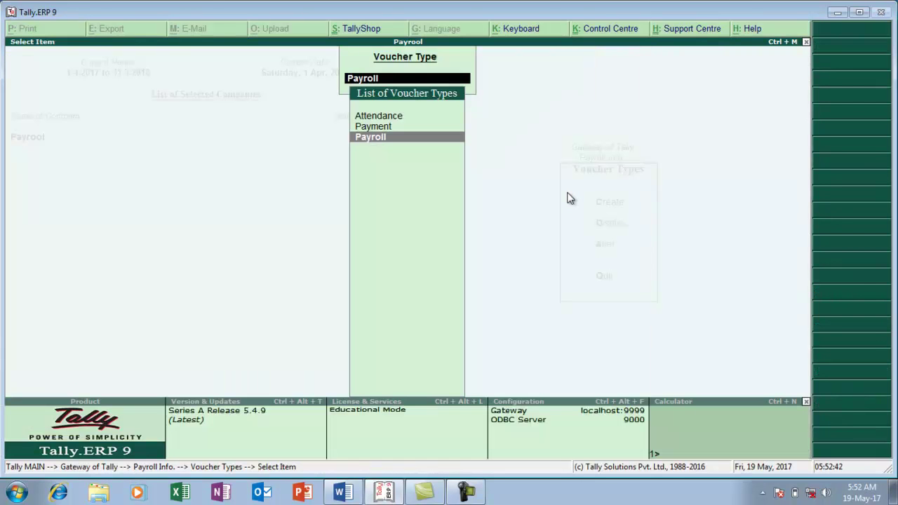
key(Escape)
key(Escape)
key(Escape)
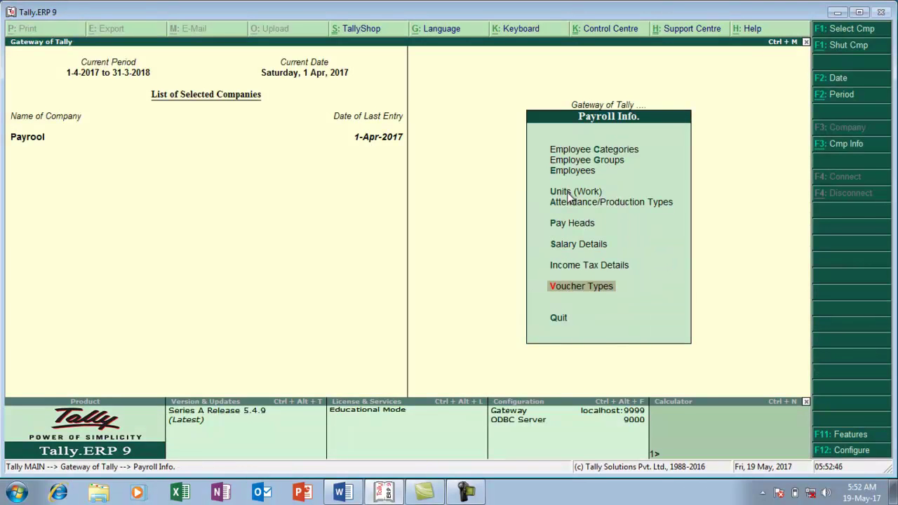
Start a new Payroll voucher No. 1 under the Salary Payble class
key(Escape)
key(Down)
key(Down)
key(Down)
key(Down)
key(Return)
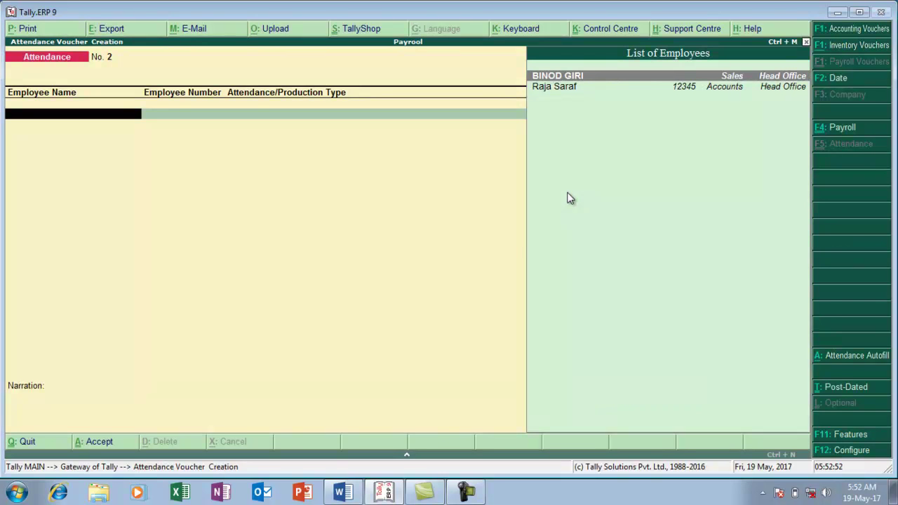
key(F4)
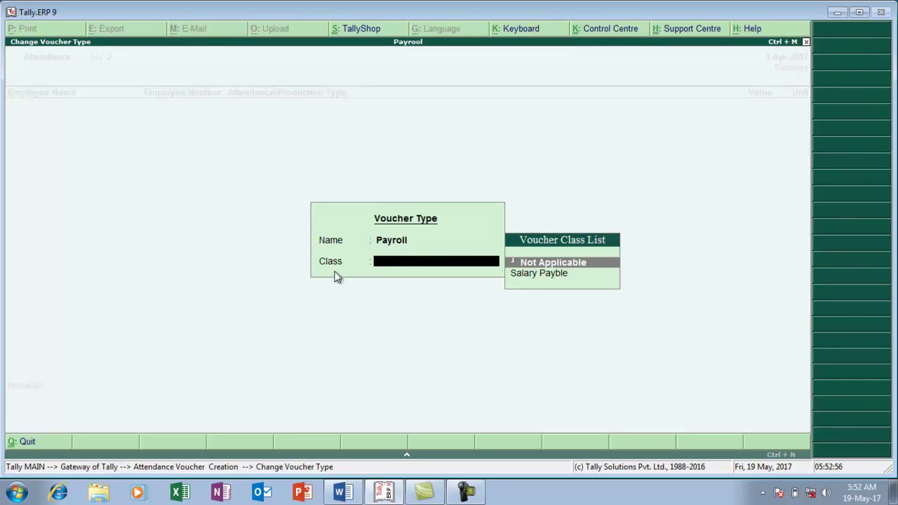
key(Down)
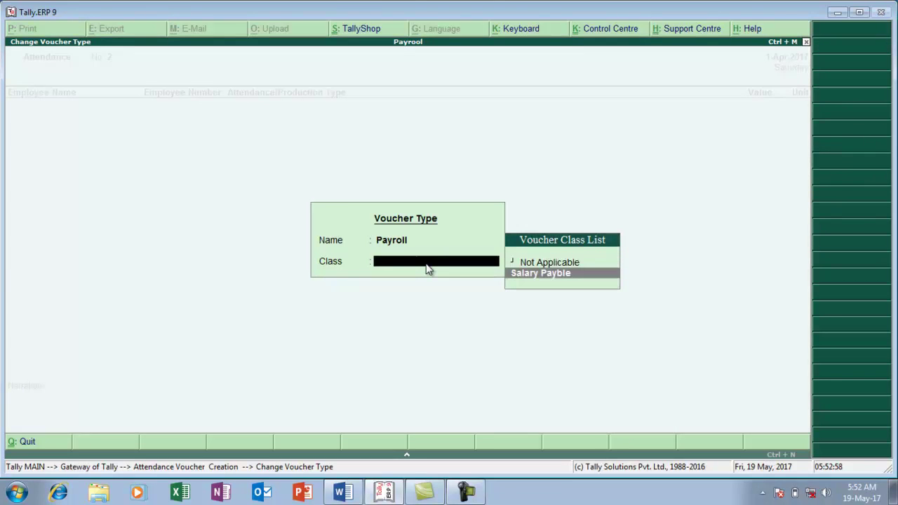
key(Return)
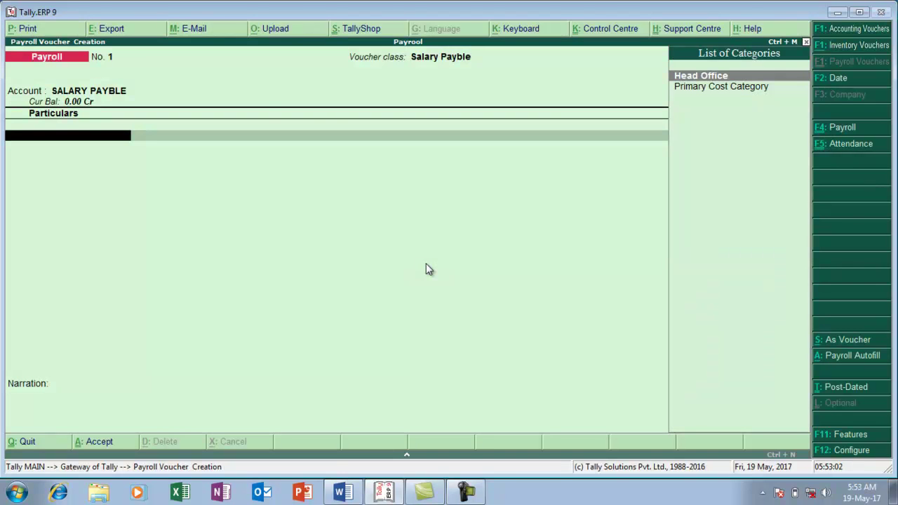
Autofill Salary payroll for all Head Office employees from 1-4-2017 to 1-5-2017
key(alt+a)
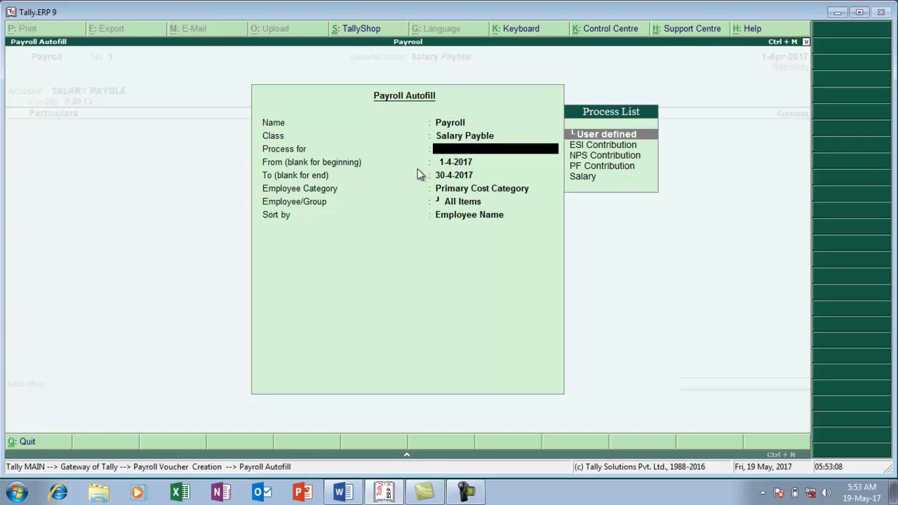
key(Down)
key(Down)
key(Down)
key(Down)
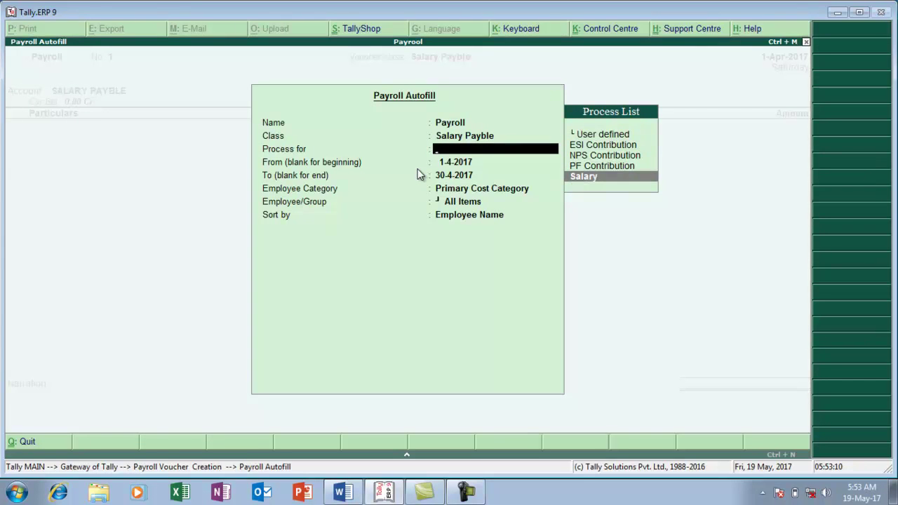
click(593, 185)
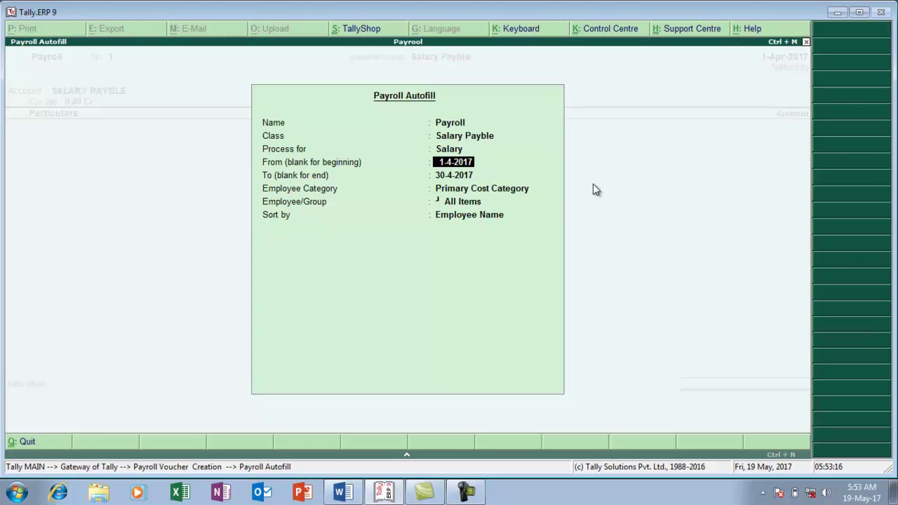
key(Return)
text(1-5)
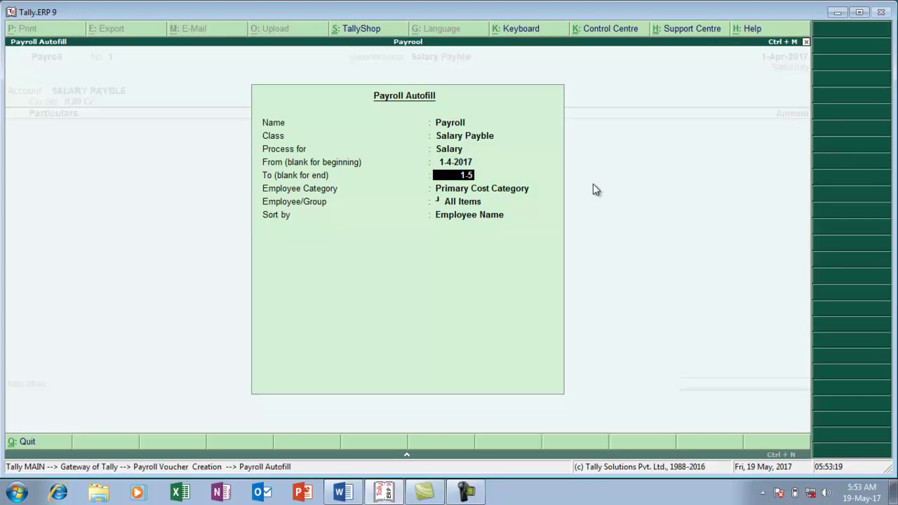
key(Return)
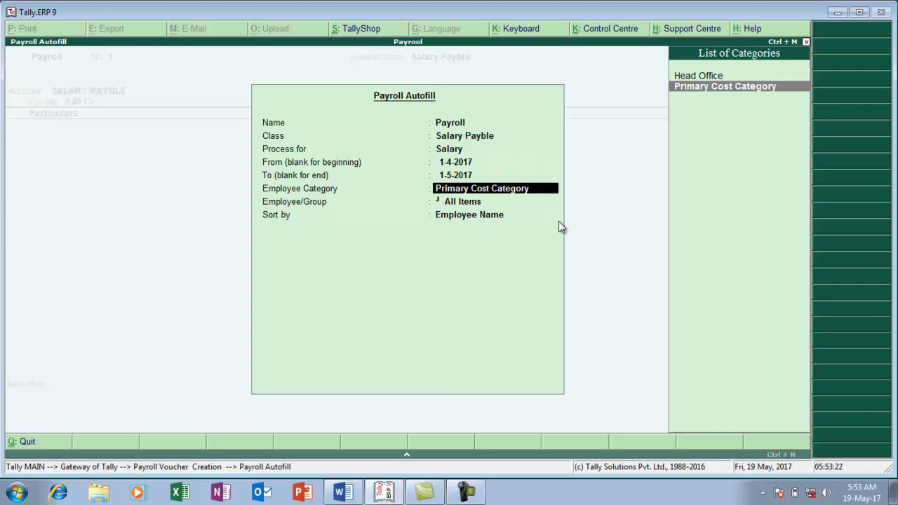
key(Up)
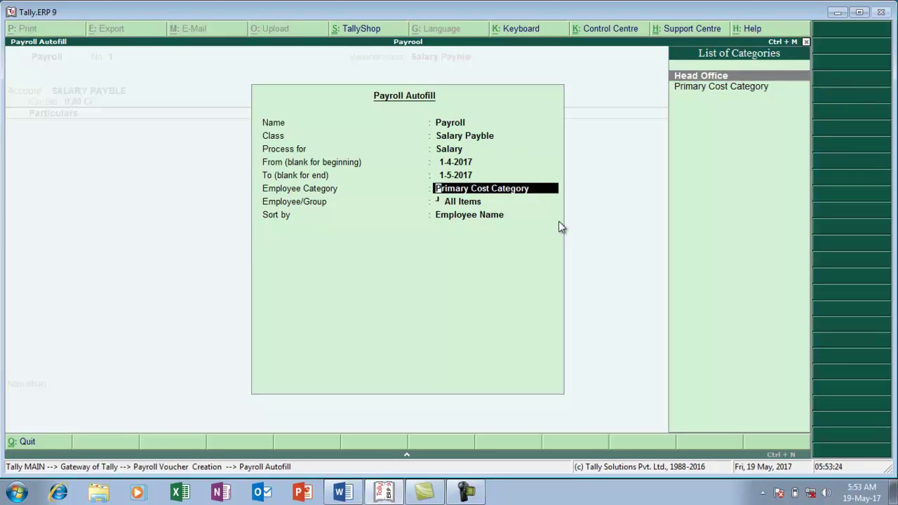
key(Return)
key(Return)
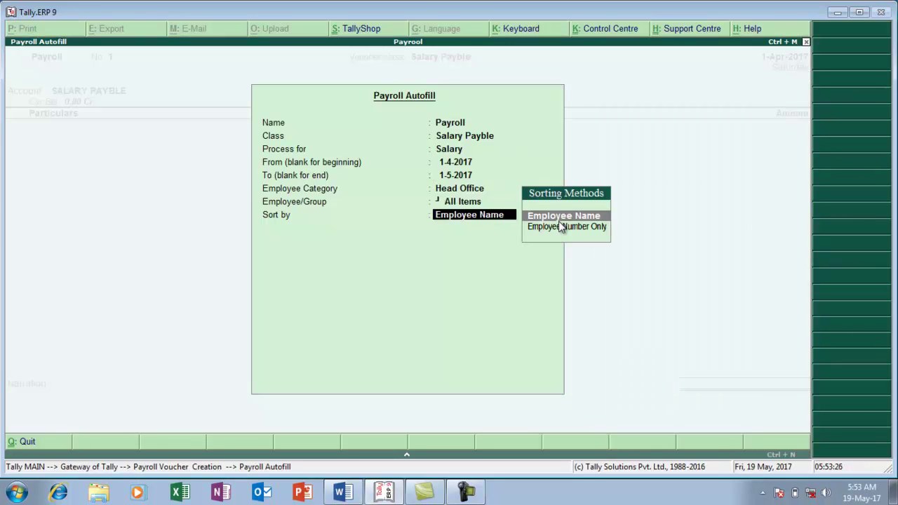
key(Return)
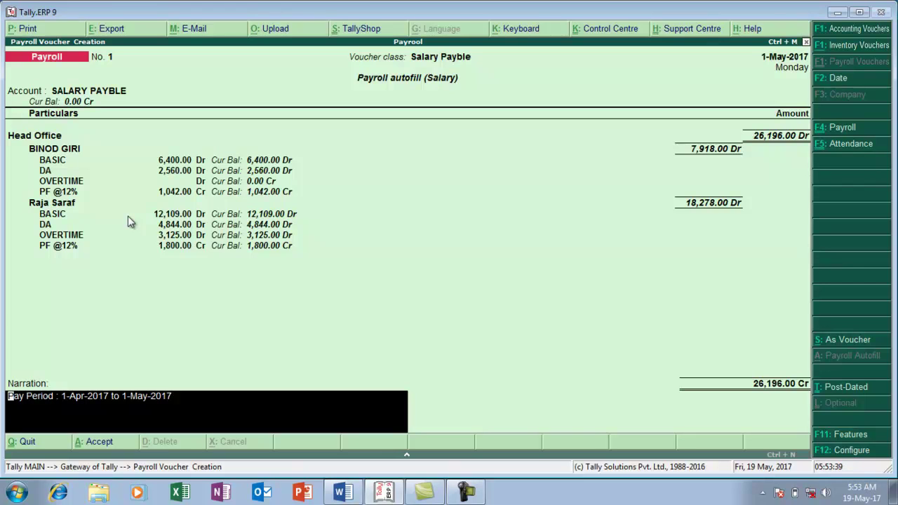
Save the 26,196.00 payroll voucher and return to Gateway of Tally
key(Return)
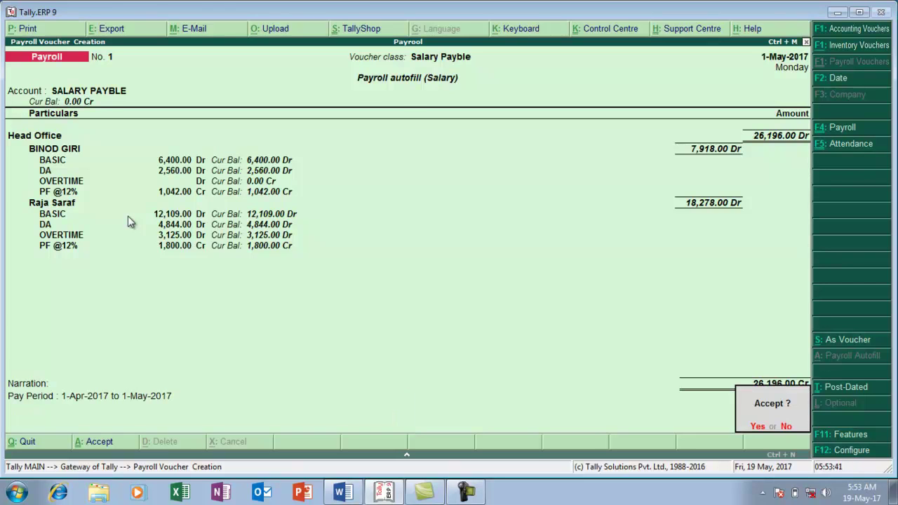
key(Return)
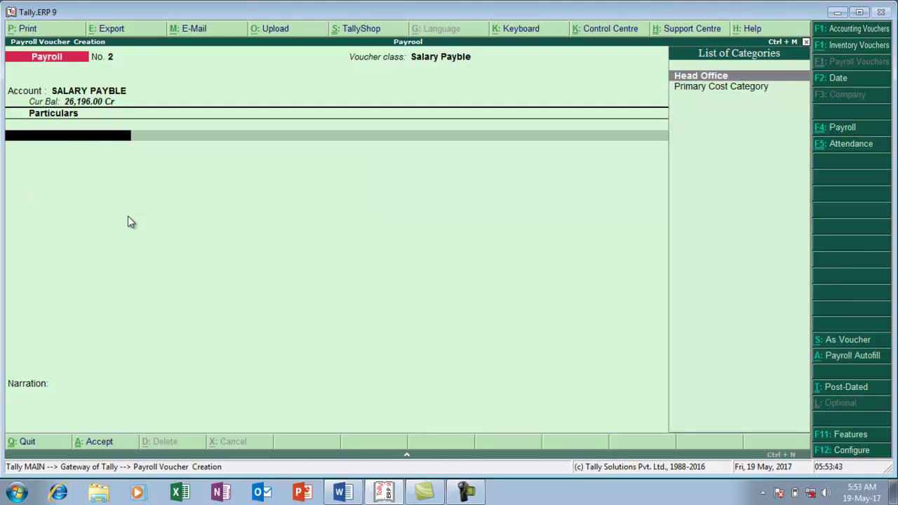
key(Escape)
Open a new Payment voucher under Accounting Vouchers from Gateway of Tally
key(Return)
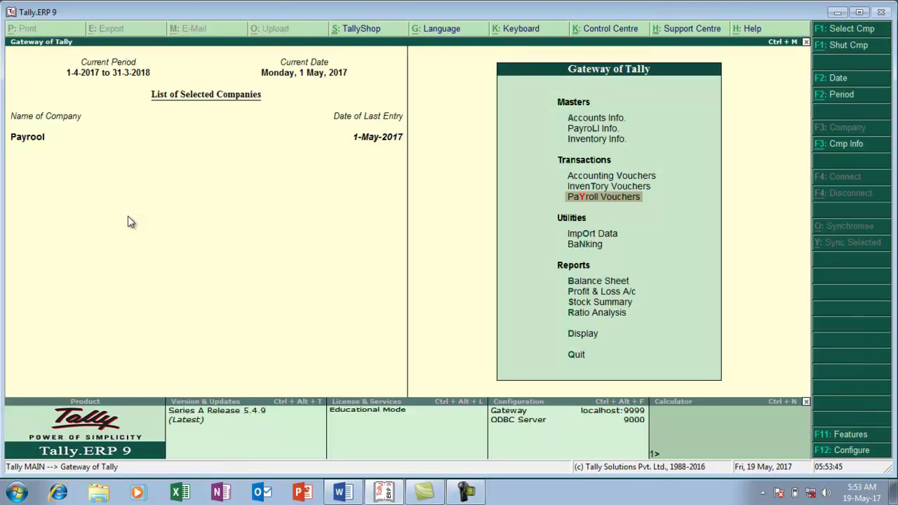
key(Up)
key(Up)
key(Return)
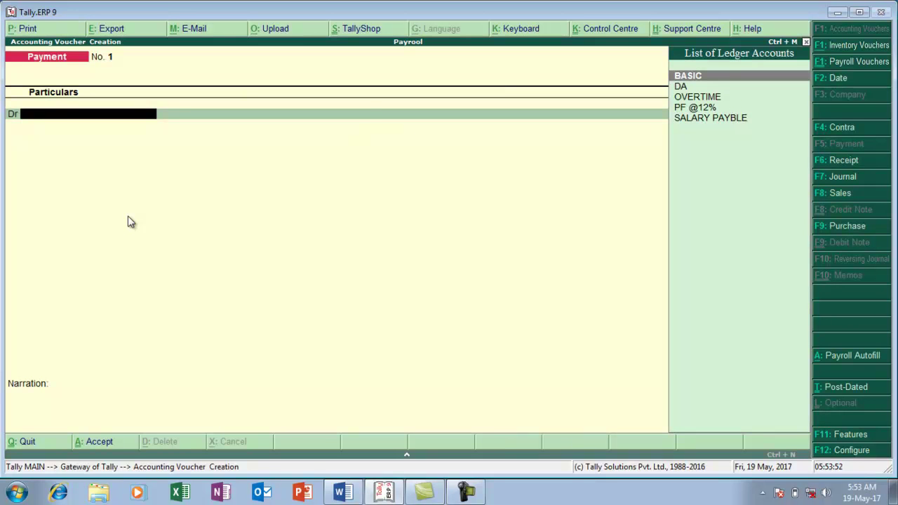
Set up Salary Payment autofill for Head Office, 1-4-2017 to 1-5-2017, dated 1-5-2017
key(alt+a)
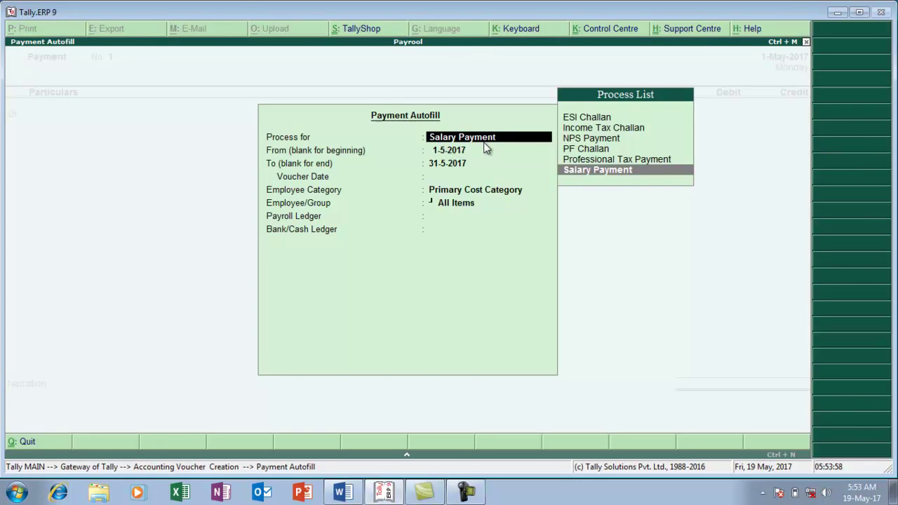
key(Return)
text(1)
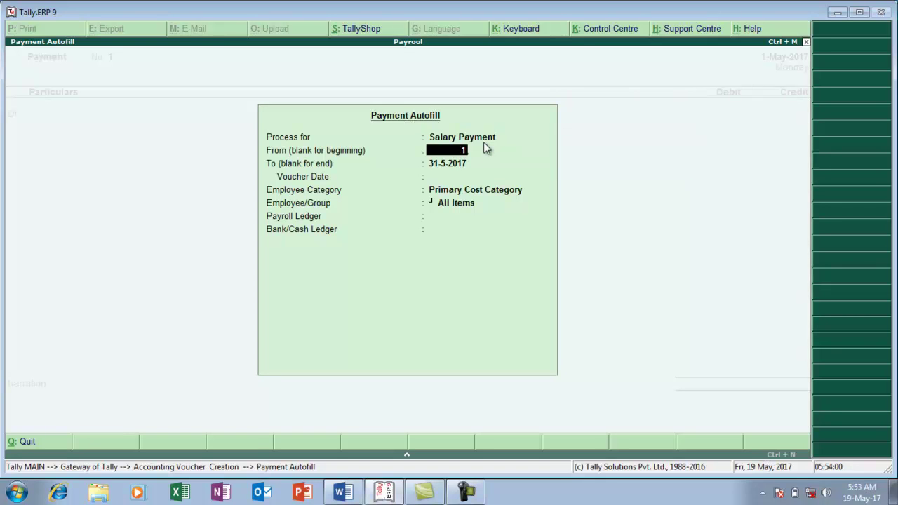
text(.4)
key(Return)
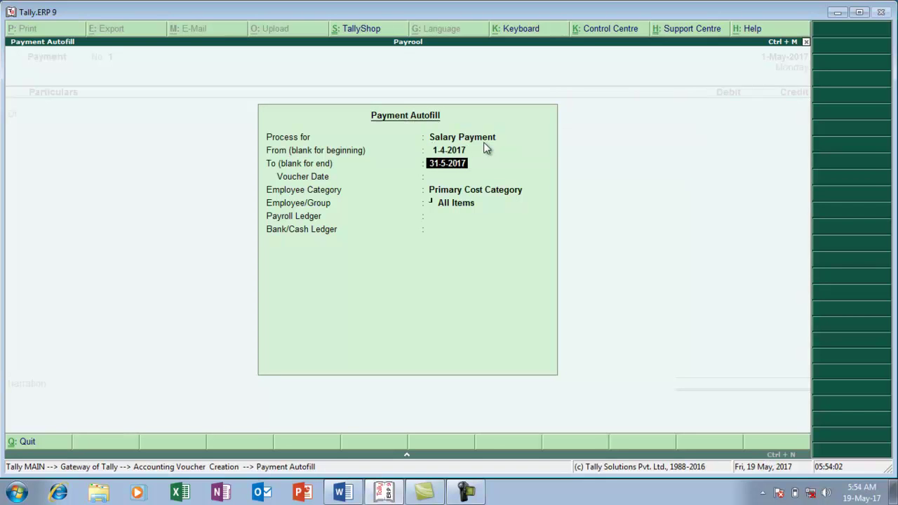
text(1.5)
key(Return)
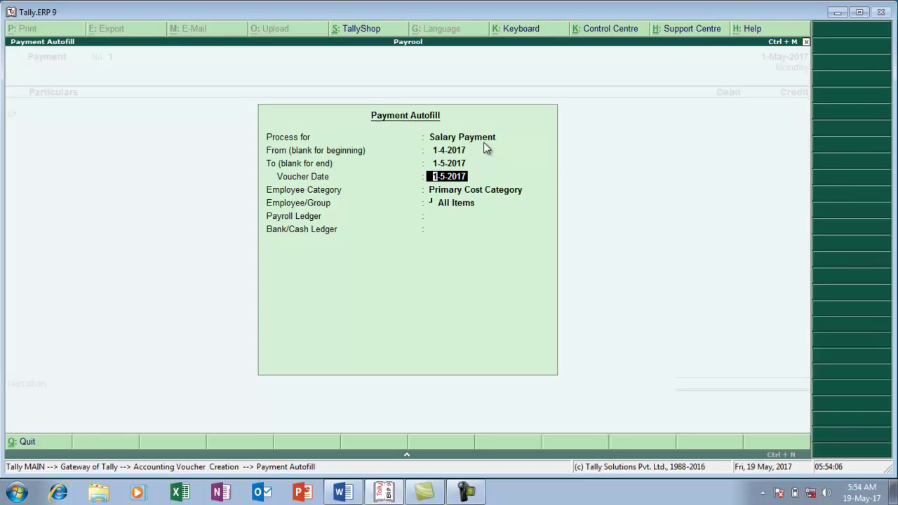
key(Return)
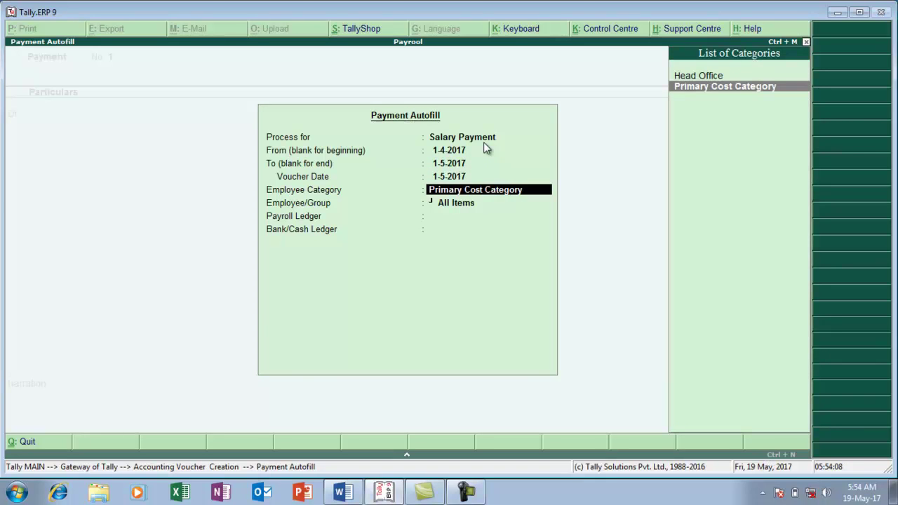
key(Up)
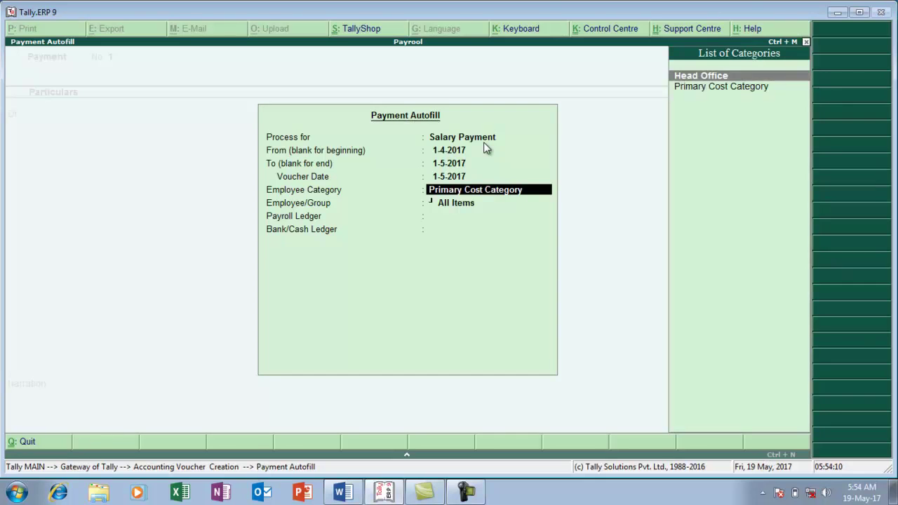
key(Return)
key(Return)
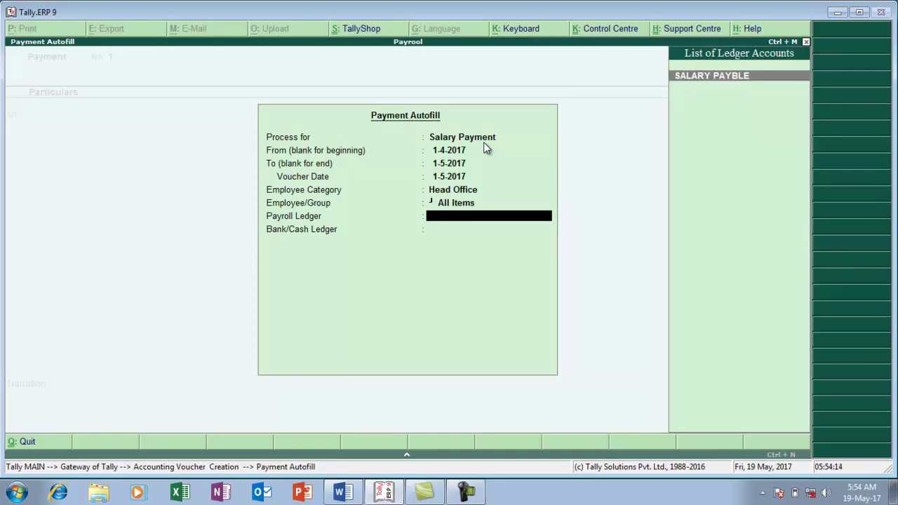
Pay SALARY PAYBLE 26,196.00 from Cash and save the payment voucher
key(Return)
key(Return)
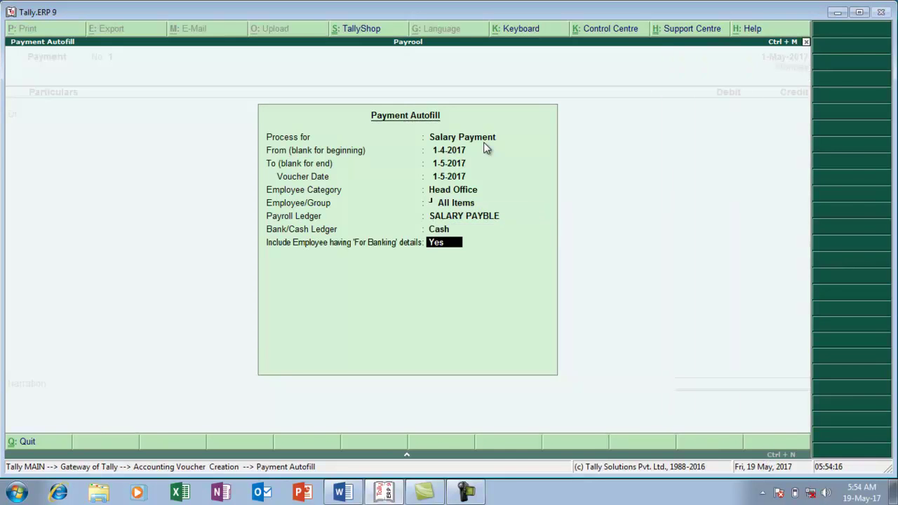
key(Return)
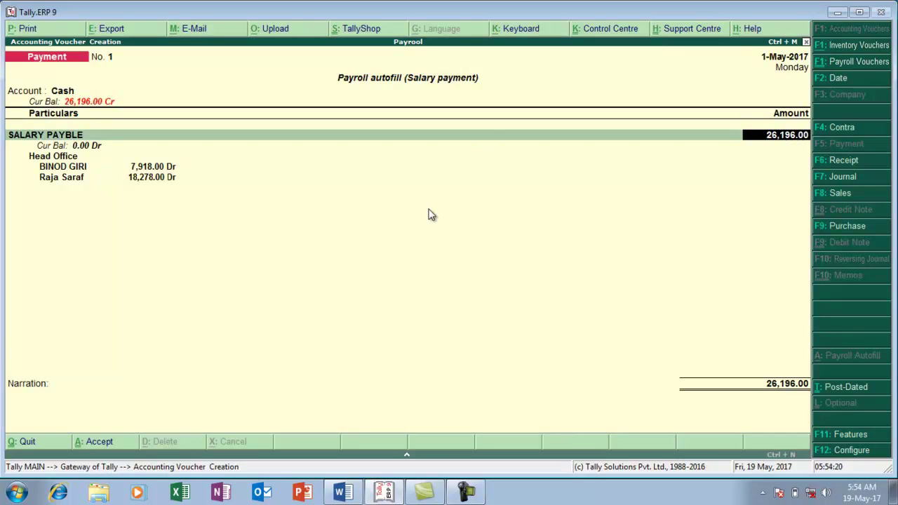
key(Return)
key(Return)
key(Return)
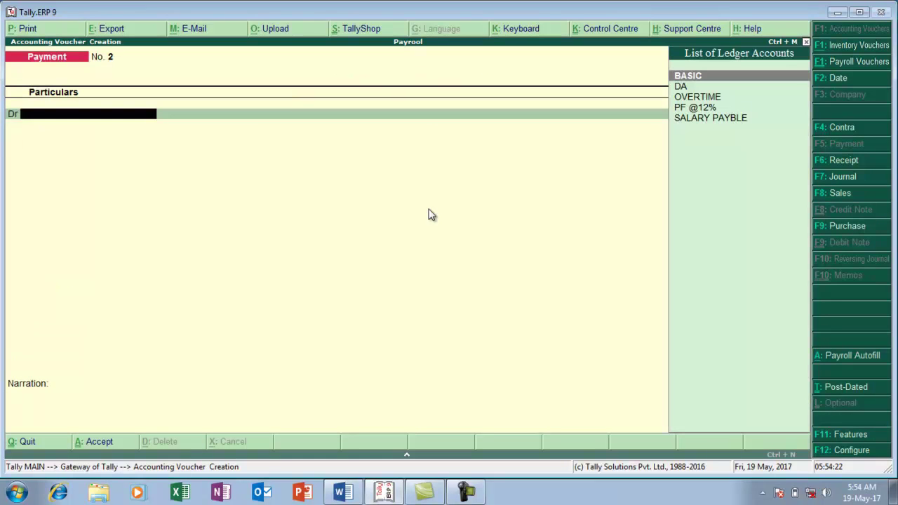